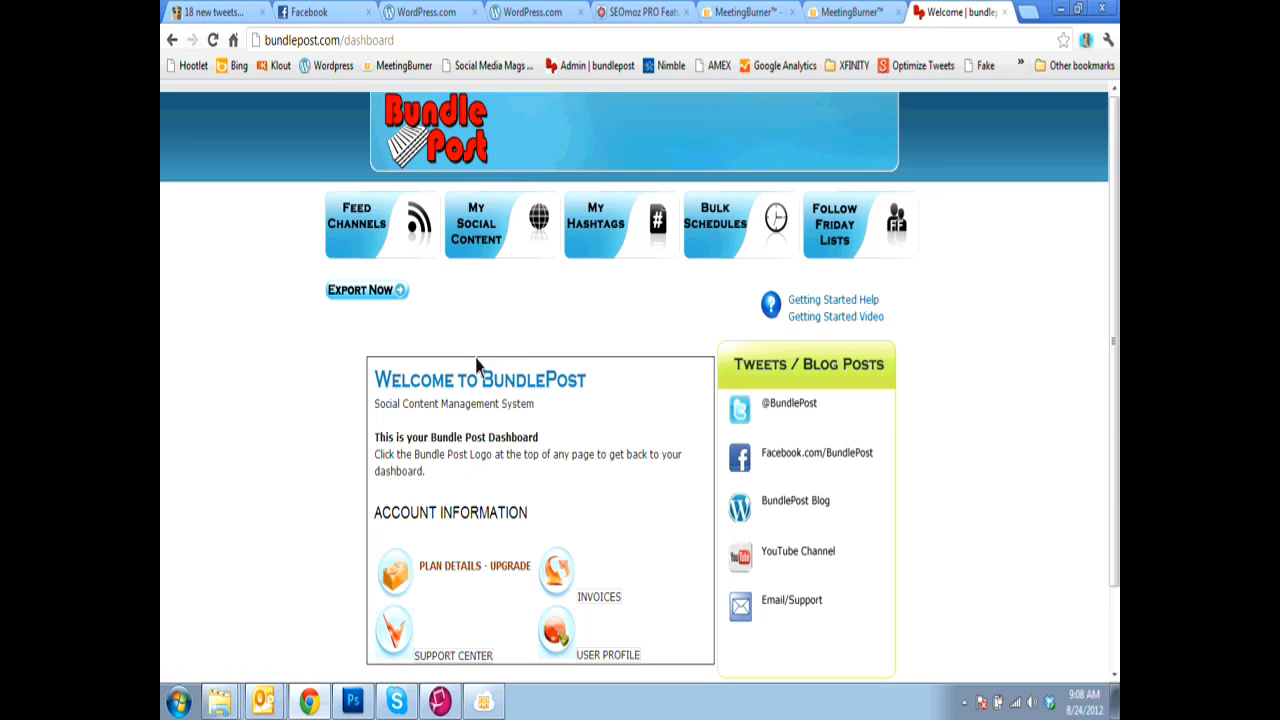
Step: Begin an export using the Example Twitter schedule with a start date of August 25, 2012, and submit it
left_click(368, 291)
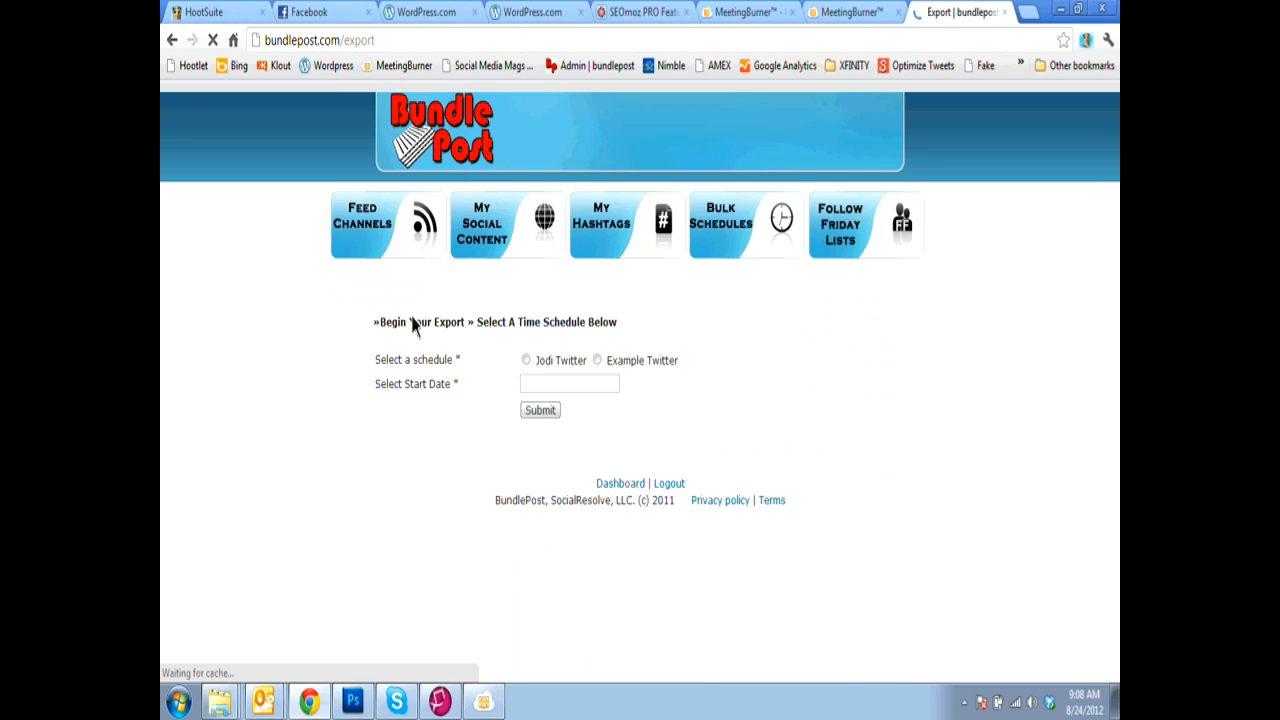
left_click(598, 361)
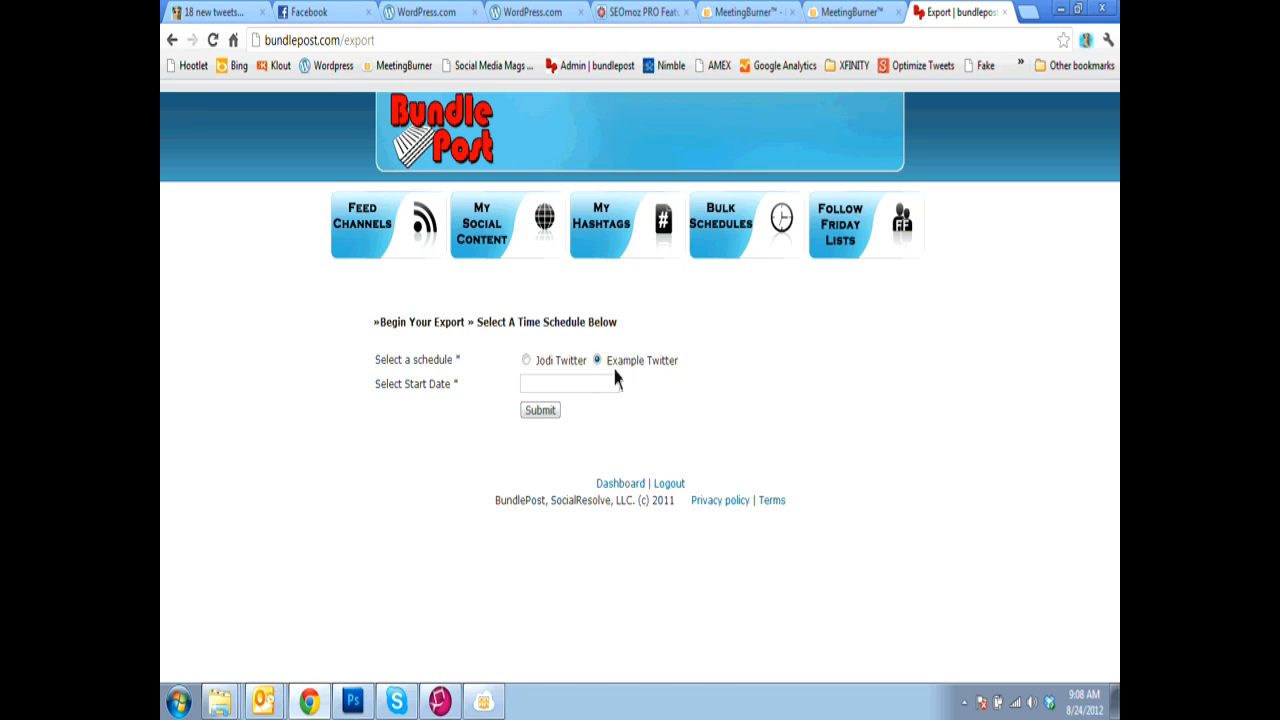
left_click_drag(608, 364, 680, 358)
left_click(572, 385)
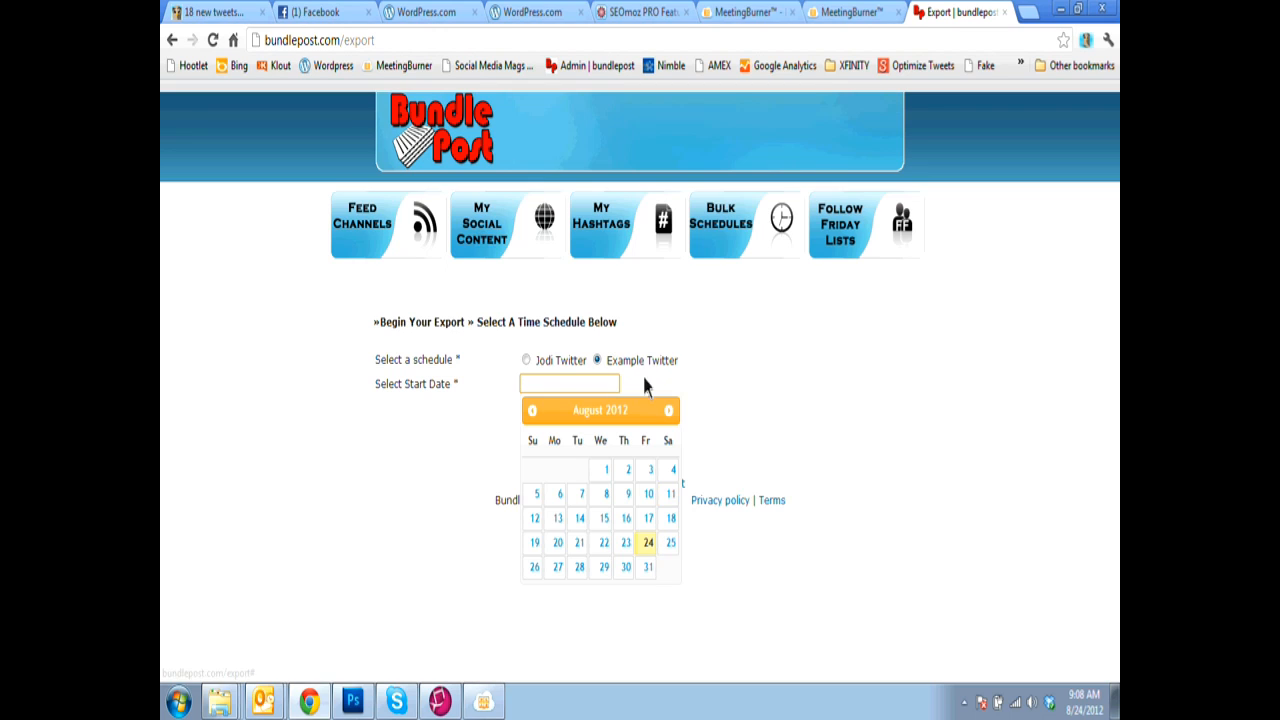
left_click(670, 543)
left_click(546, 412)
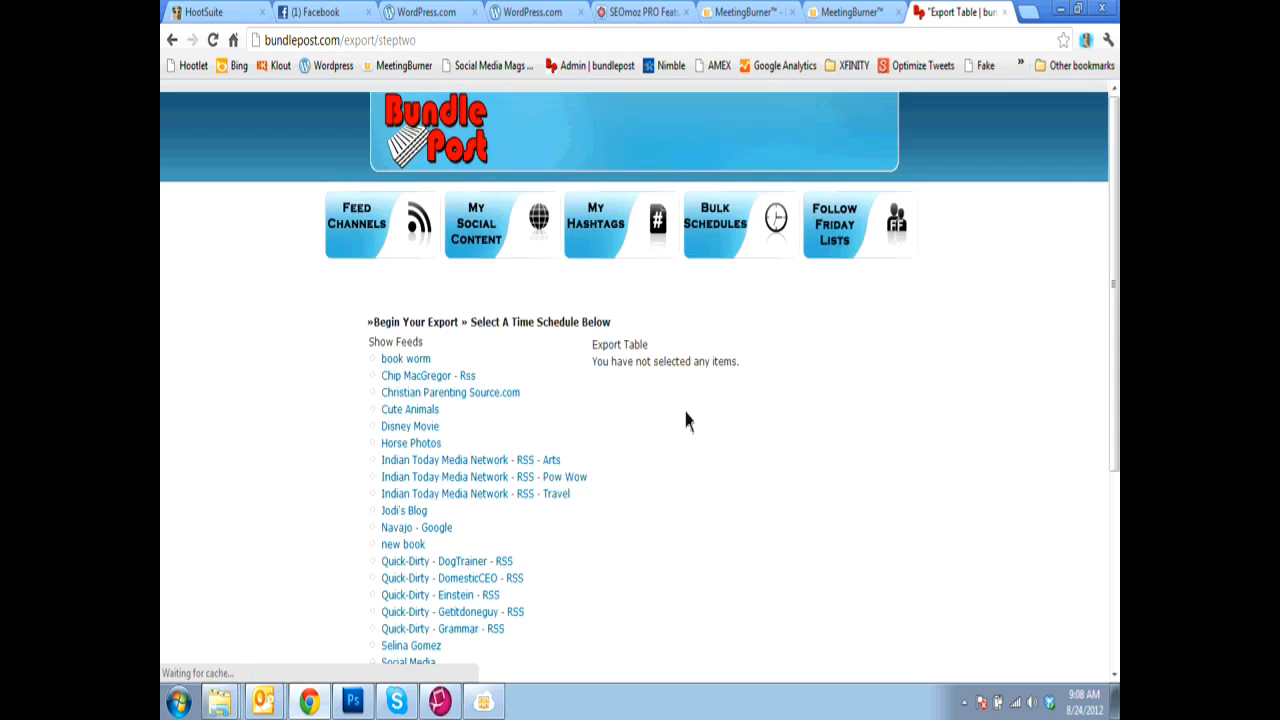
left_click_drag(593, 346, 760, 366)
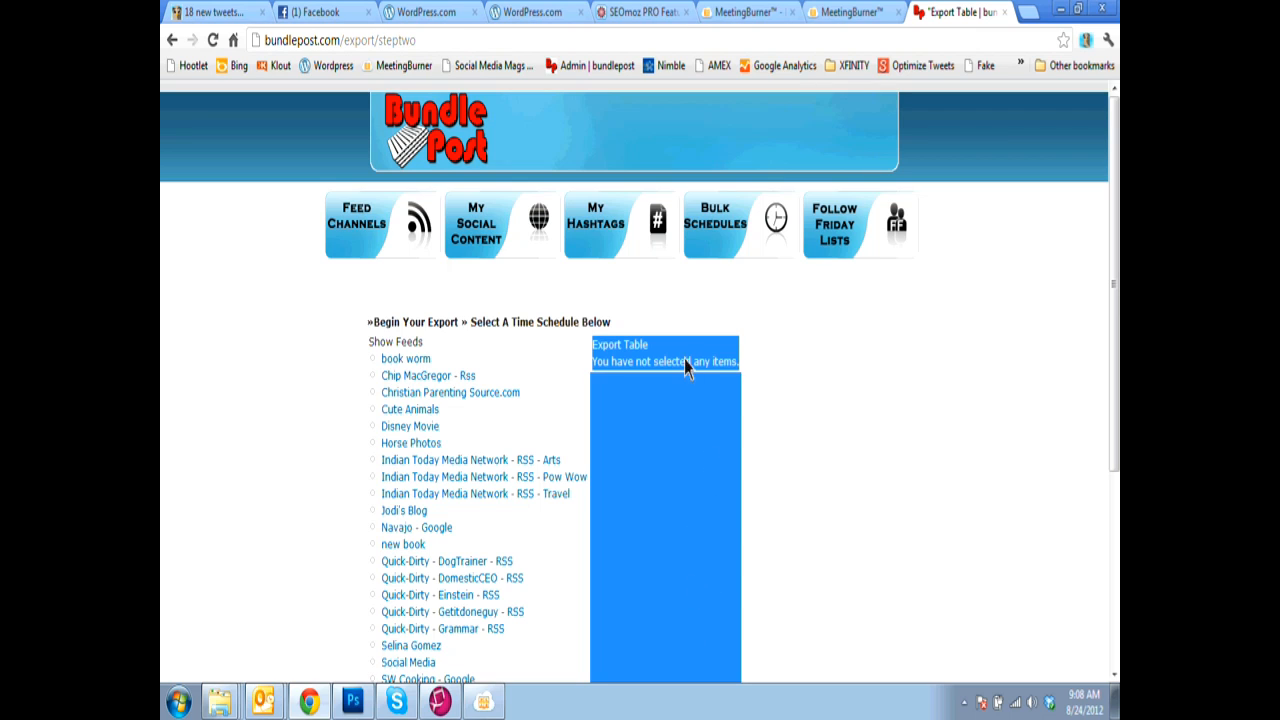
left_click(757, 435)
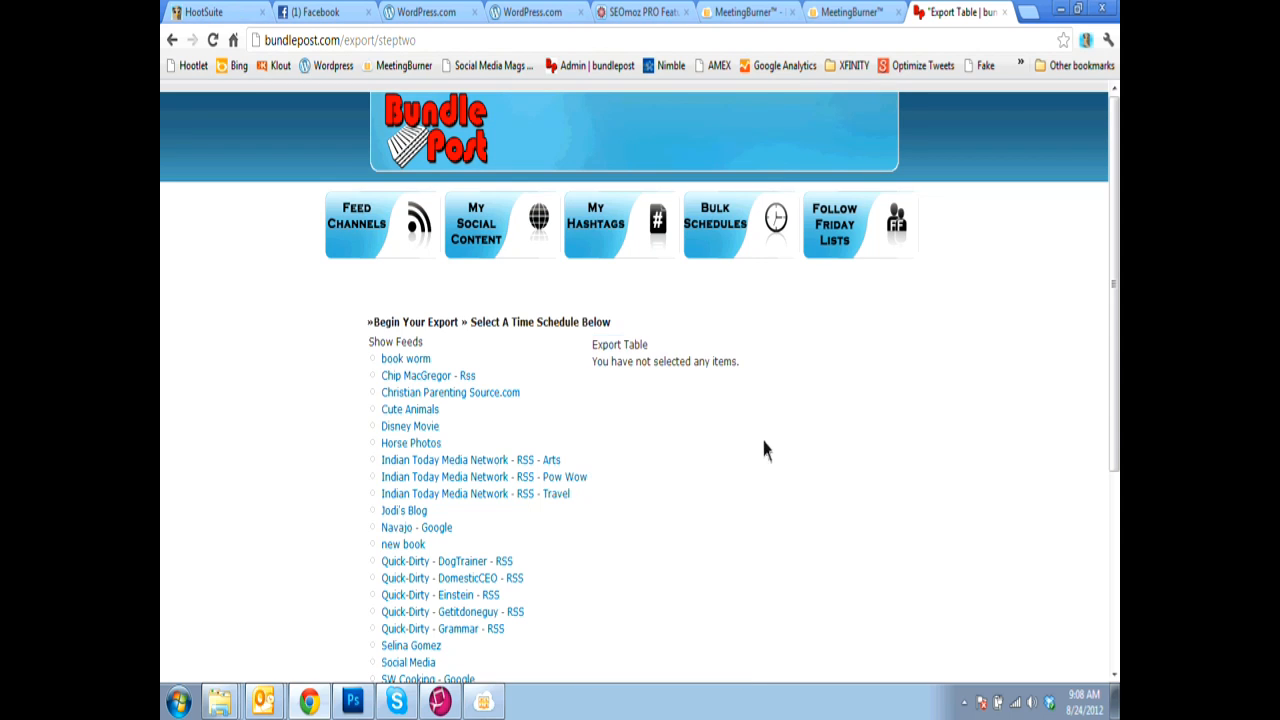
left_click_drag(369, 342, 430, 346)
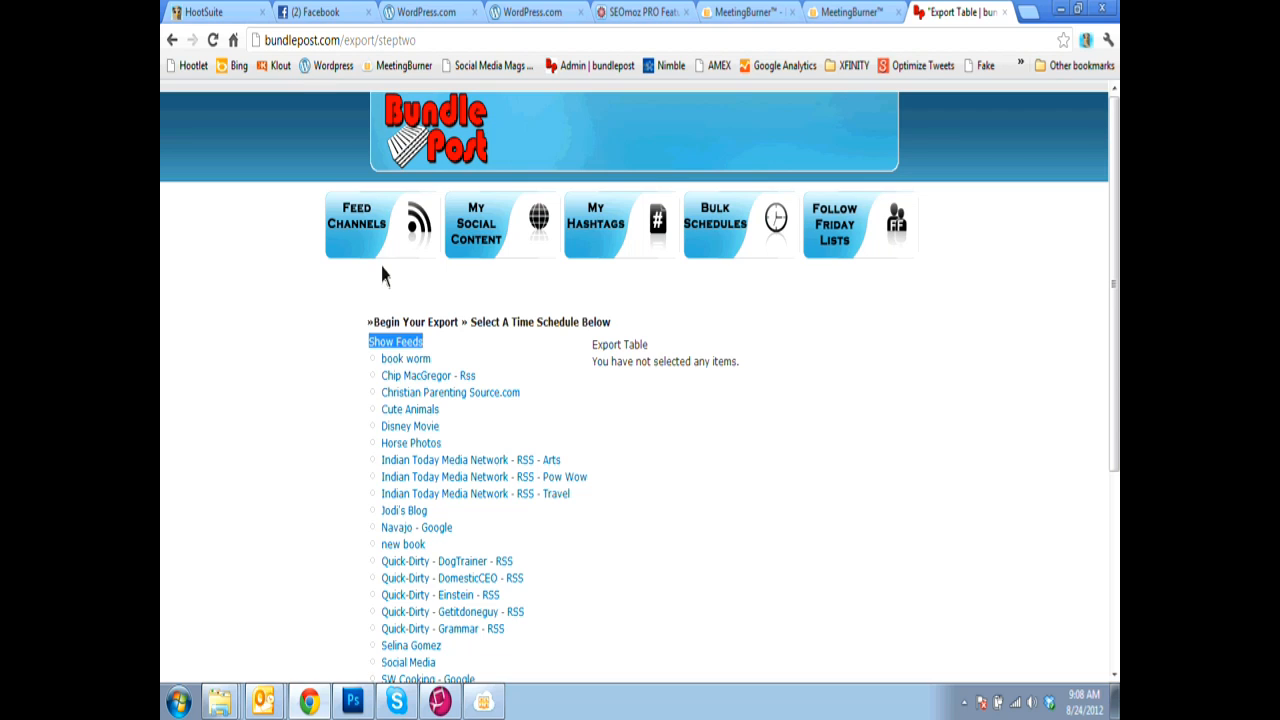
left_click(274, 378)
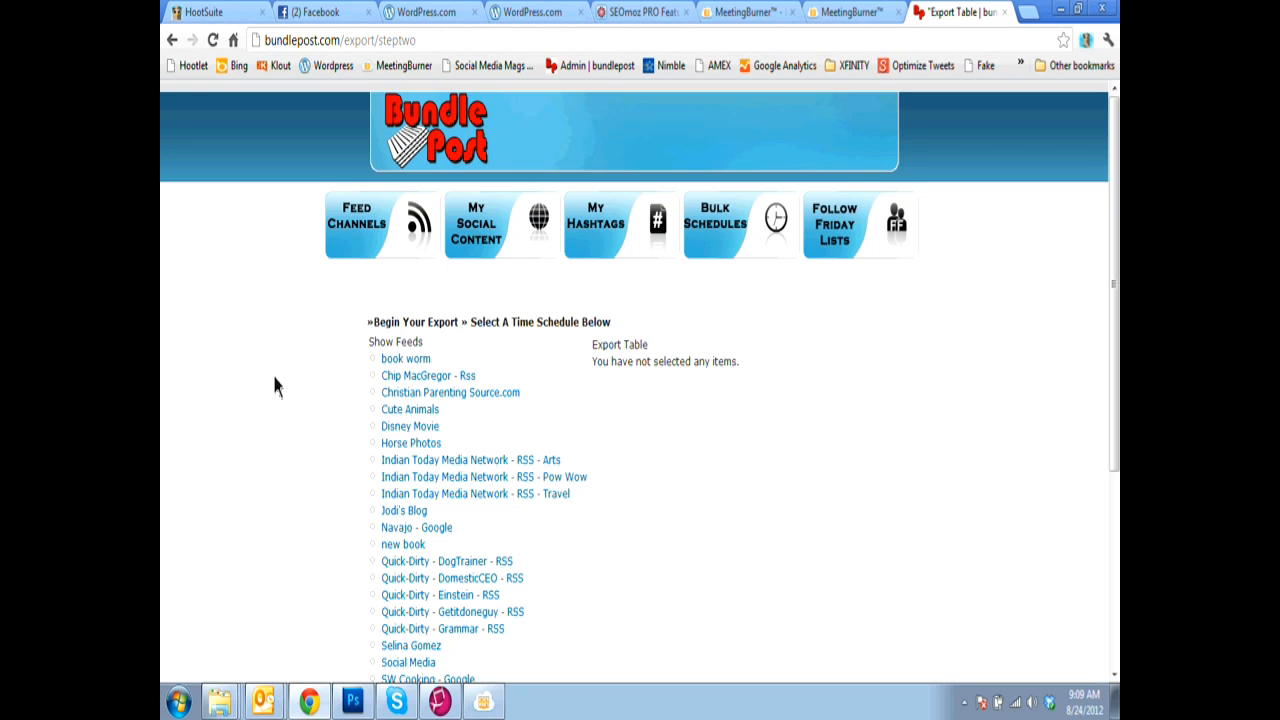
Step: Open the article list of the Social Media feed
scroll(276, 380, "down", 1)
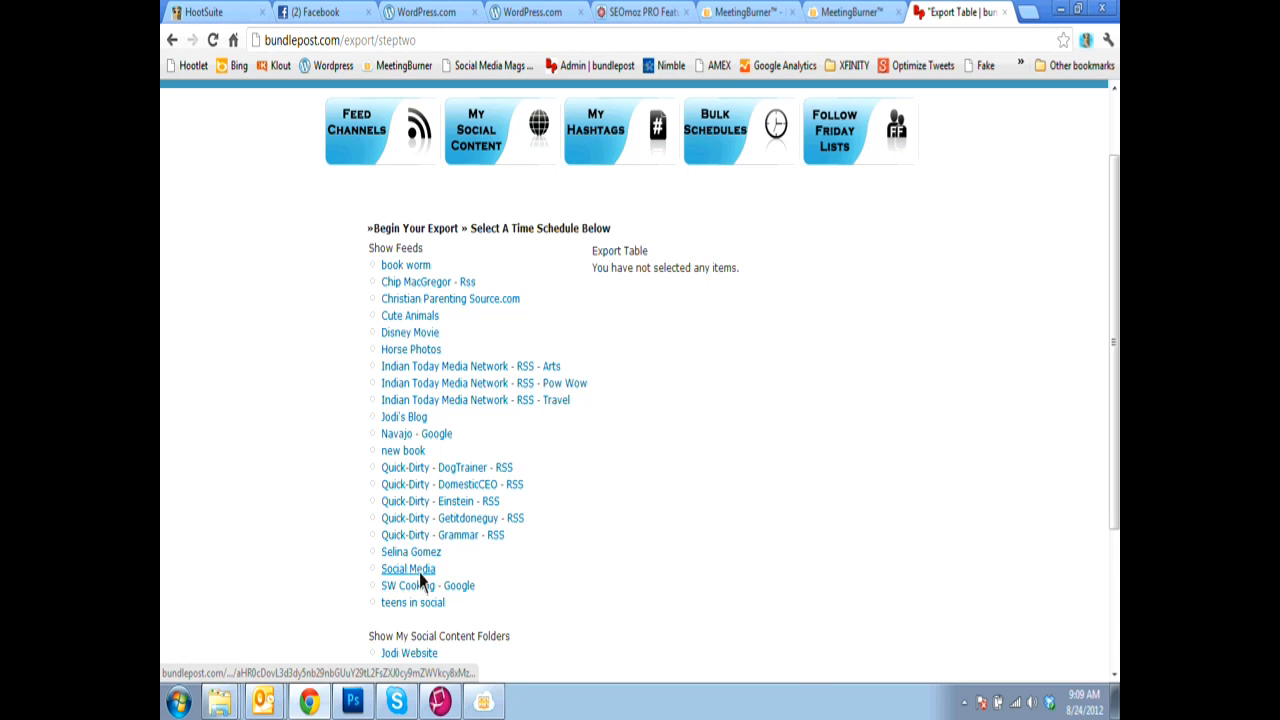
left_click(421, 578)
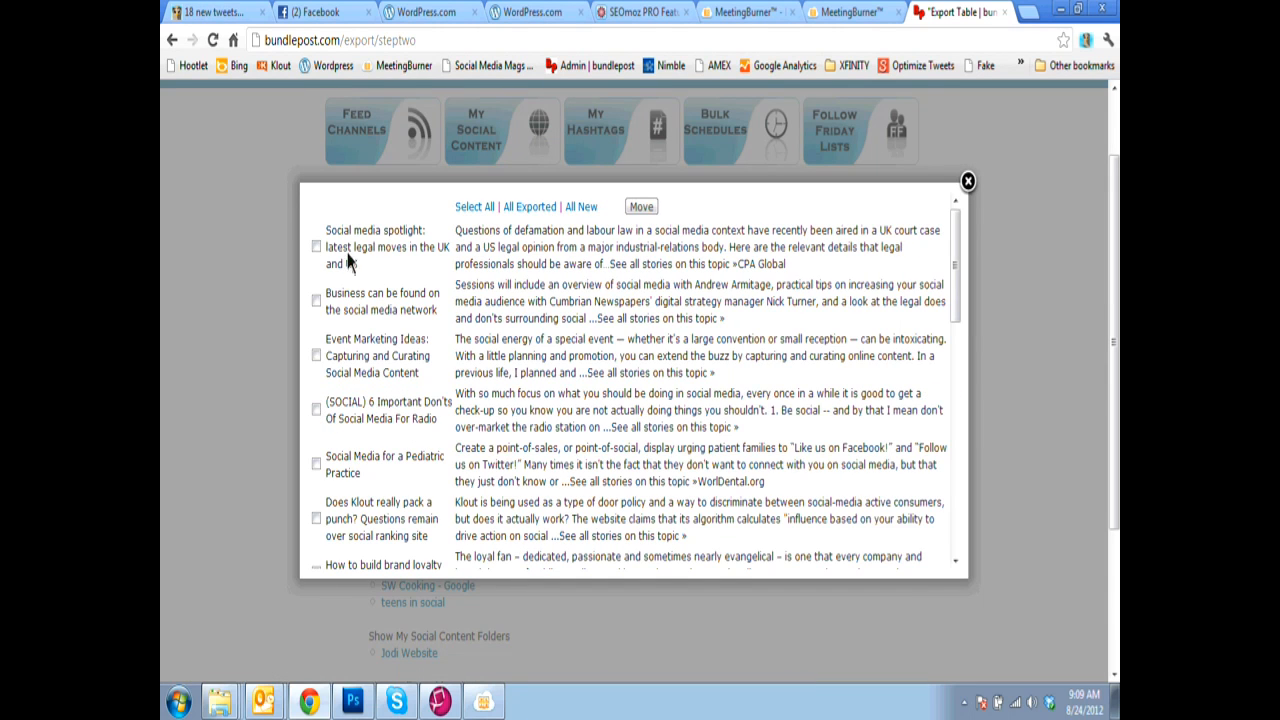
left_click_drag(326, 234, 582, 426)
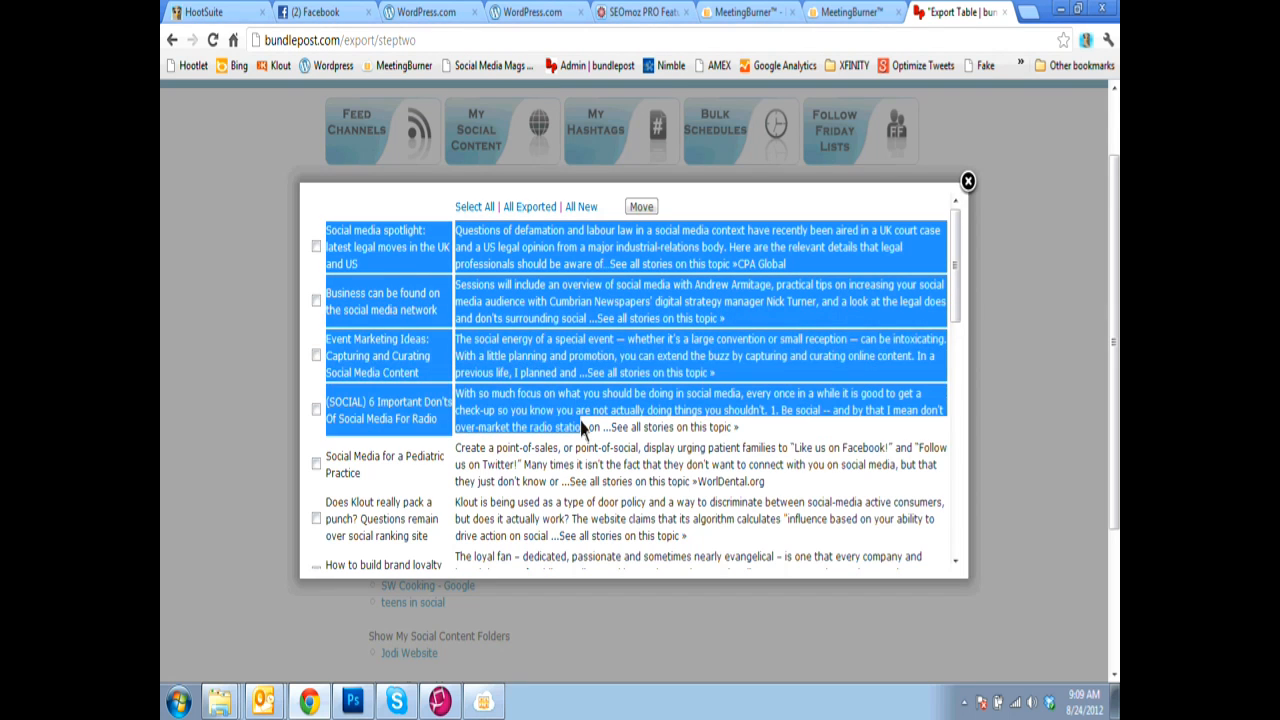
left_click(585, 437)
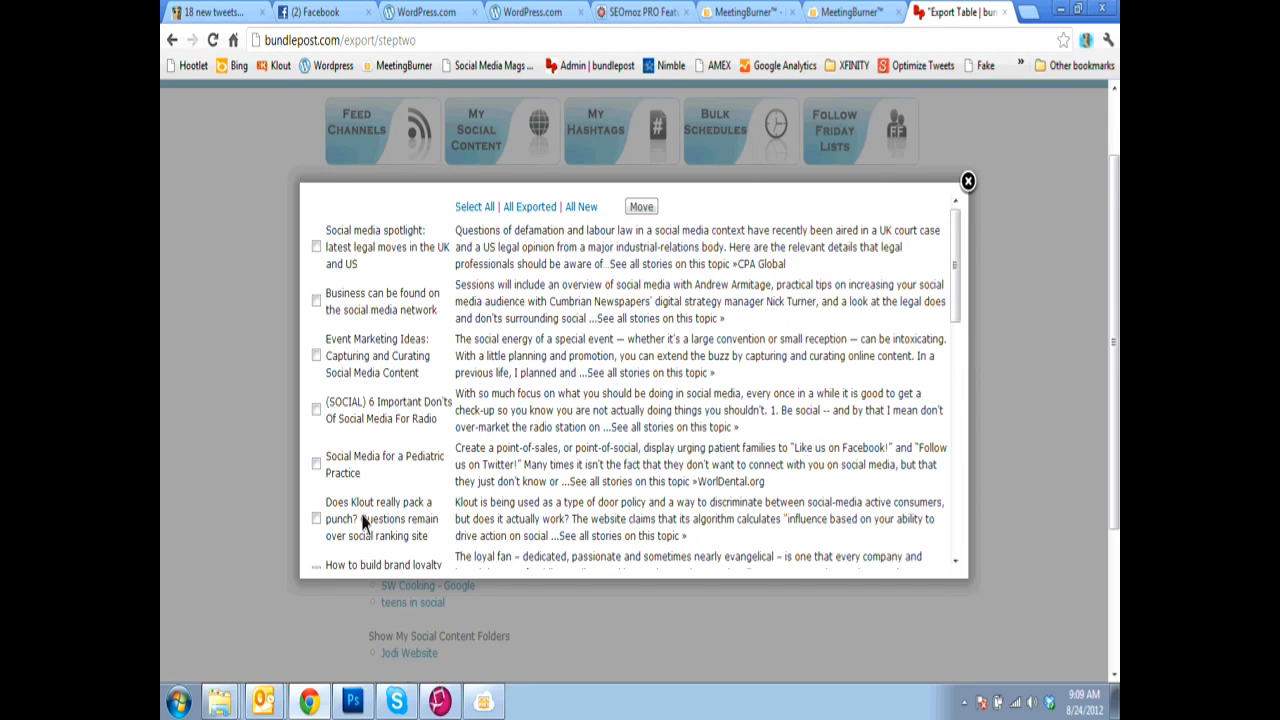
Step: Select every article in the Social Media feed individually, move them to the export table and close the article list
left_click(316, 247)
left_click(316, 300)
left_click(316, 355)
scroll(335, 380, "down", 2)
left_click(316, 221)
left_click(316, 276)
left_click(316, 331)
left_click(316, 385)
left_click(316, 439)
left_click(316, 494)
scroll(320, 515, "down", 2)
scroll(320, 400, "down", 1)
left_click(316, 267)
left_click(316, 321)
left_click(316, 376)
left_click(316, 430)
left_click(316, 485)
scroll(318, 450, "down", 2)
left_click(316, 352)
left_click(317, 408)
left_click(316, 460)
left_click(316, 515)
scroll(322, 515, "down", 2)
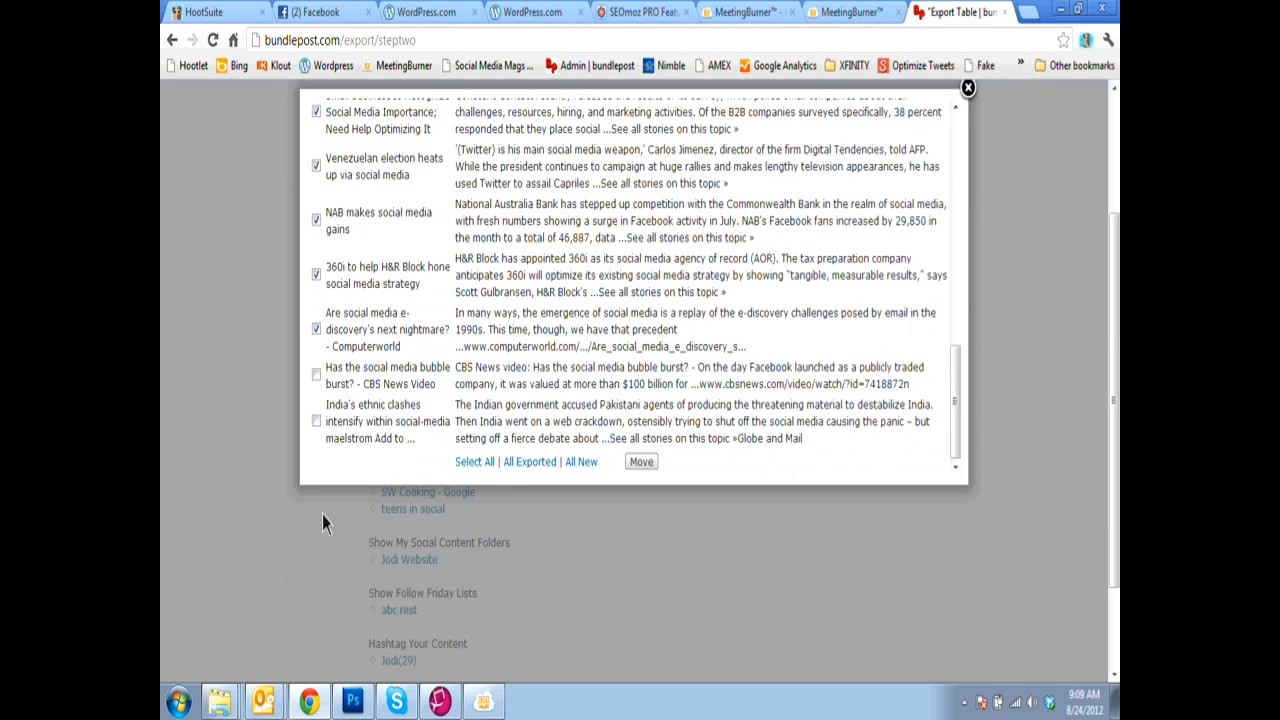
left_click(316, 375)
left_click(316, 421)
left_click(641, 462)
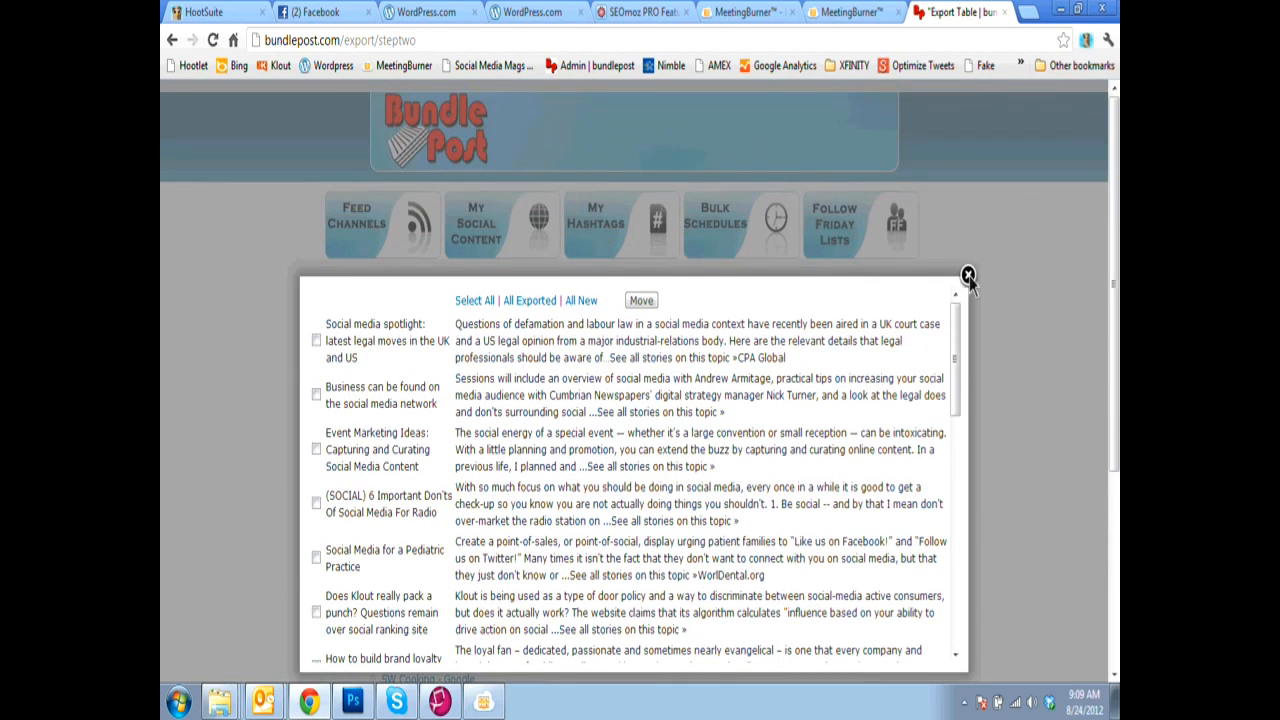
left_click(967, 274)
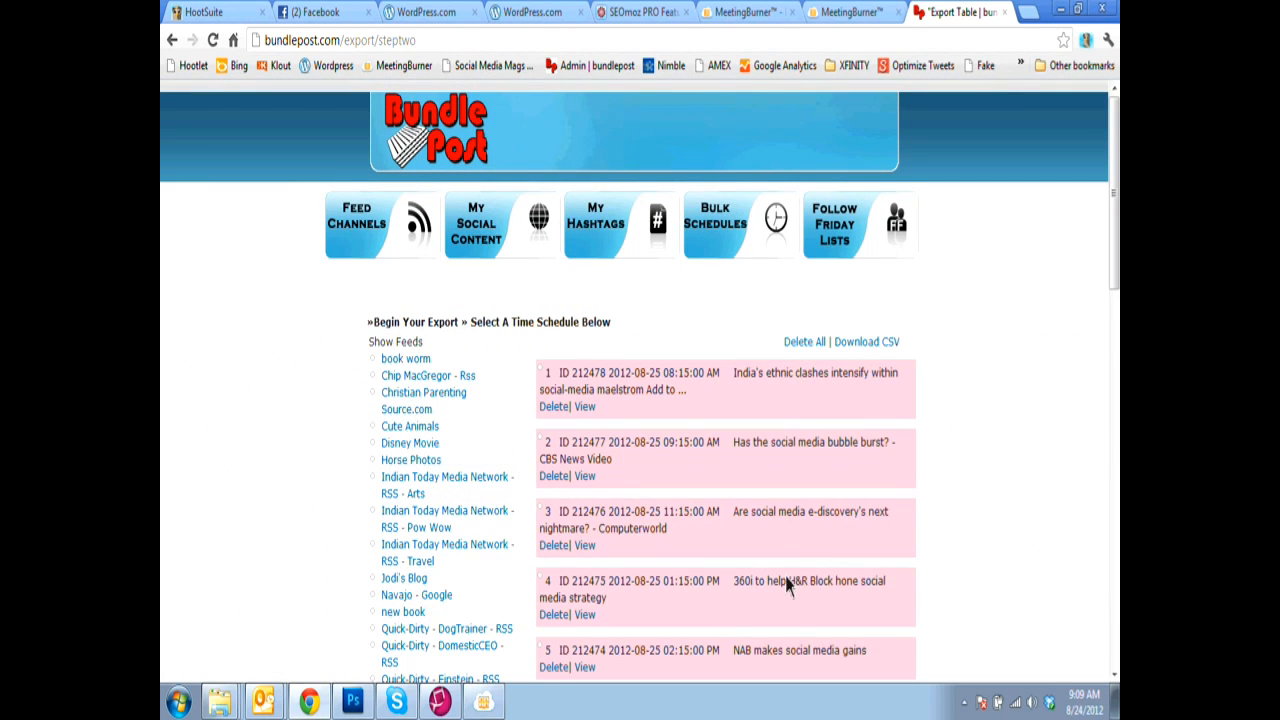
Step: Review the dates and times assigned to the Social Media articles throughout the export table
scroll(750, 530, "down", 1)
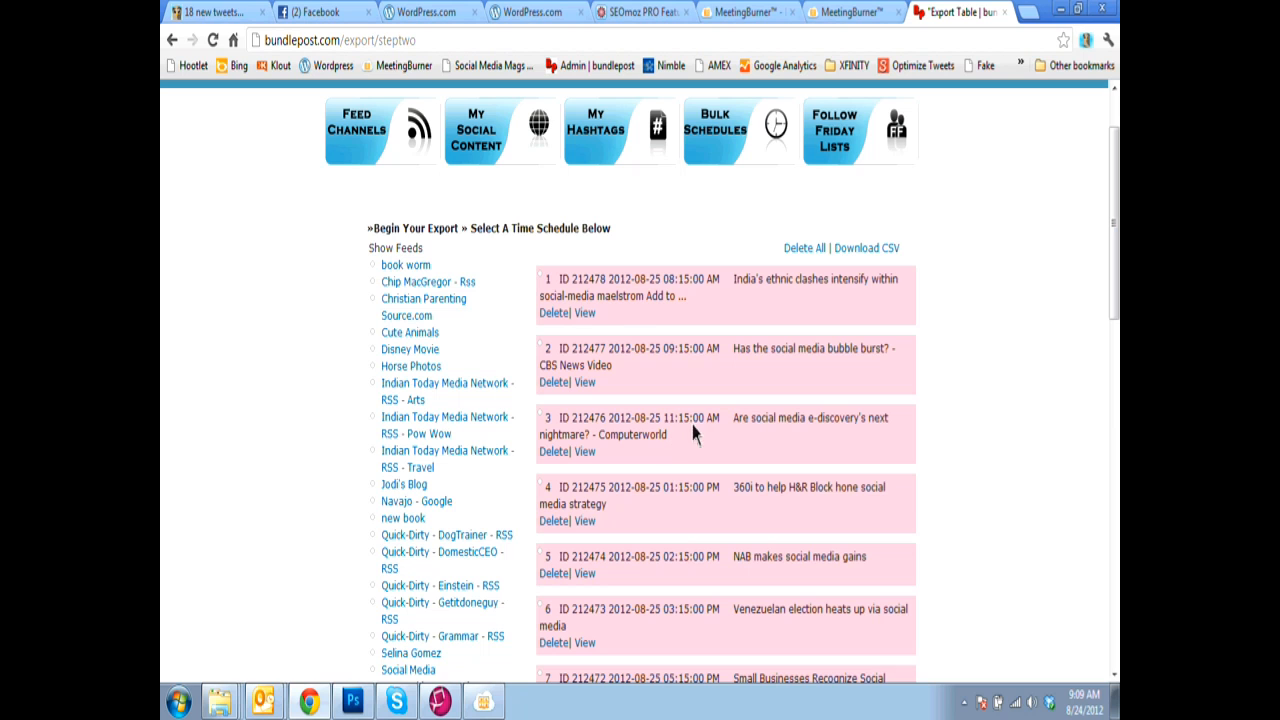
scroll(673, 516, "down", 1)
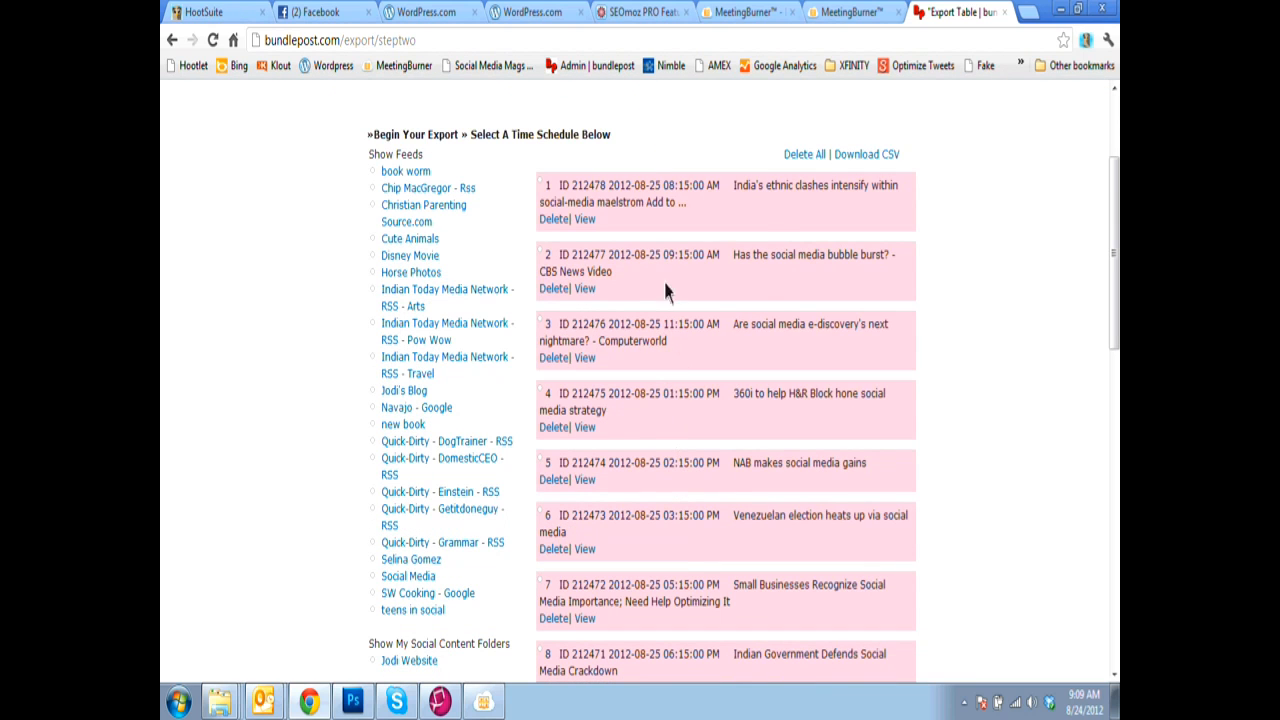
scroll(685, 490, "up", 2)
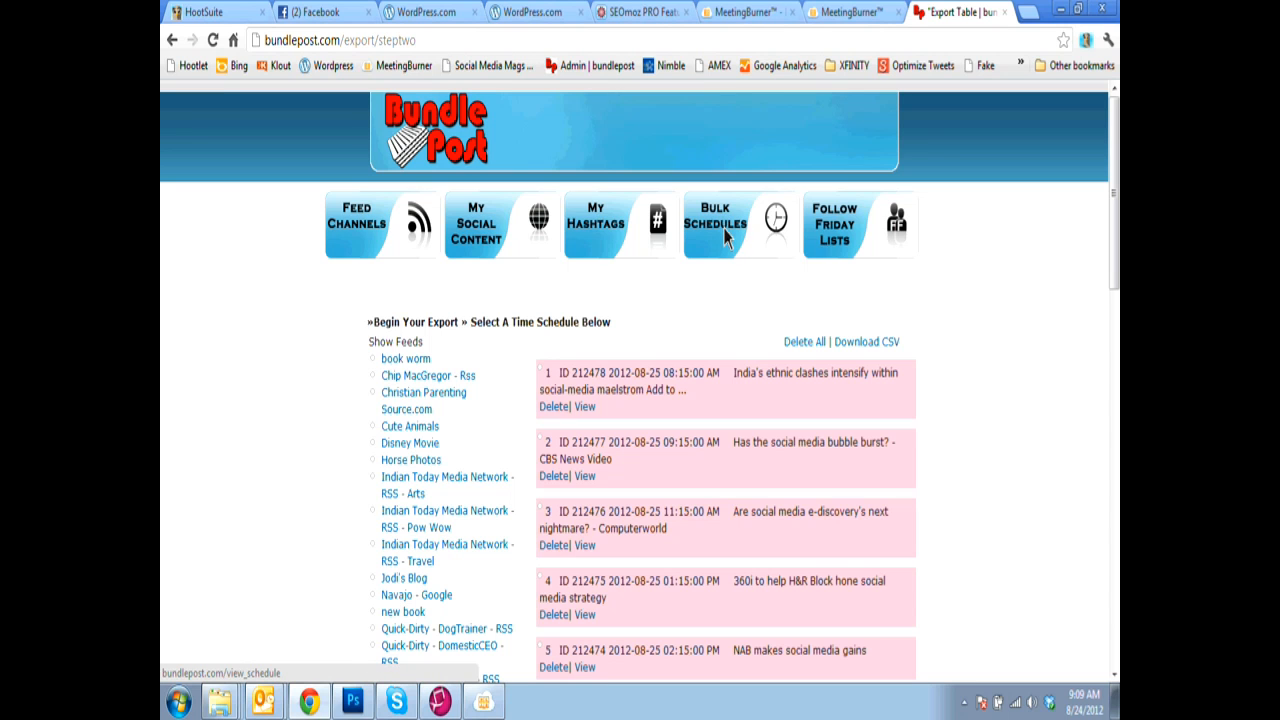
scroll(705, 397, "down", 4)
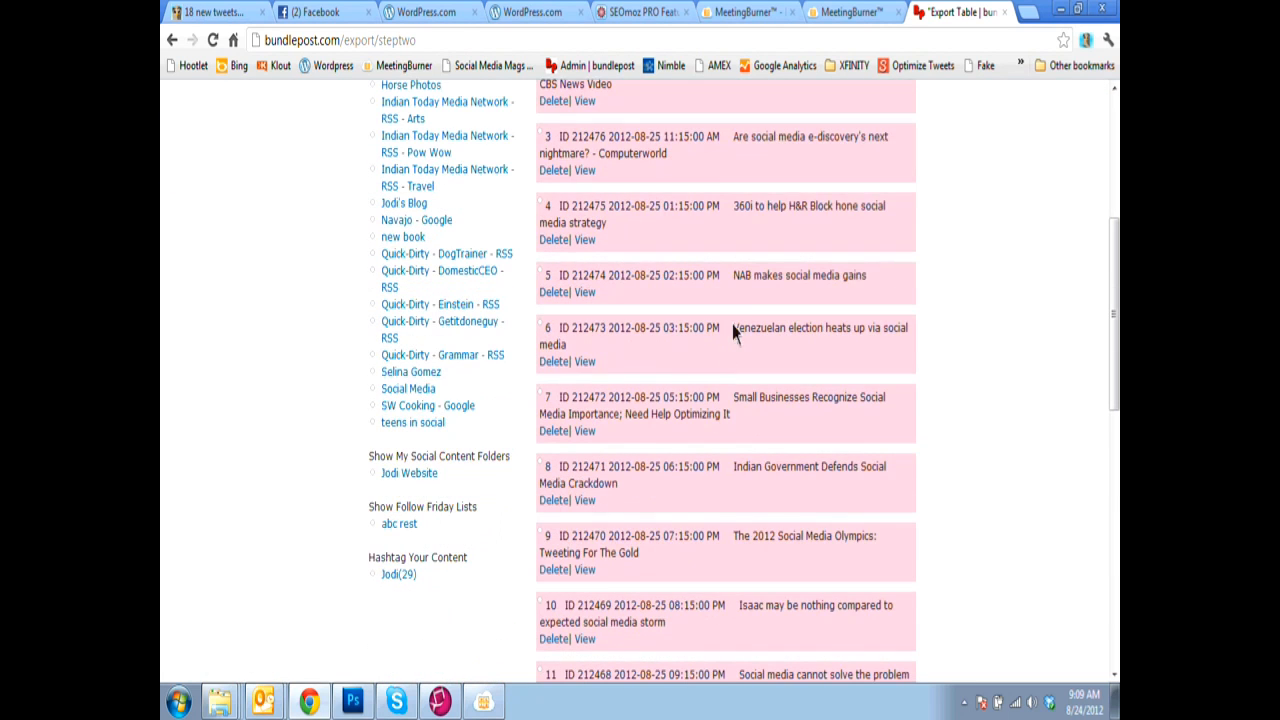
scroll(726, 565, "down", 8)
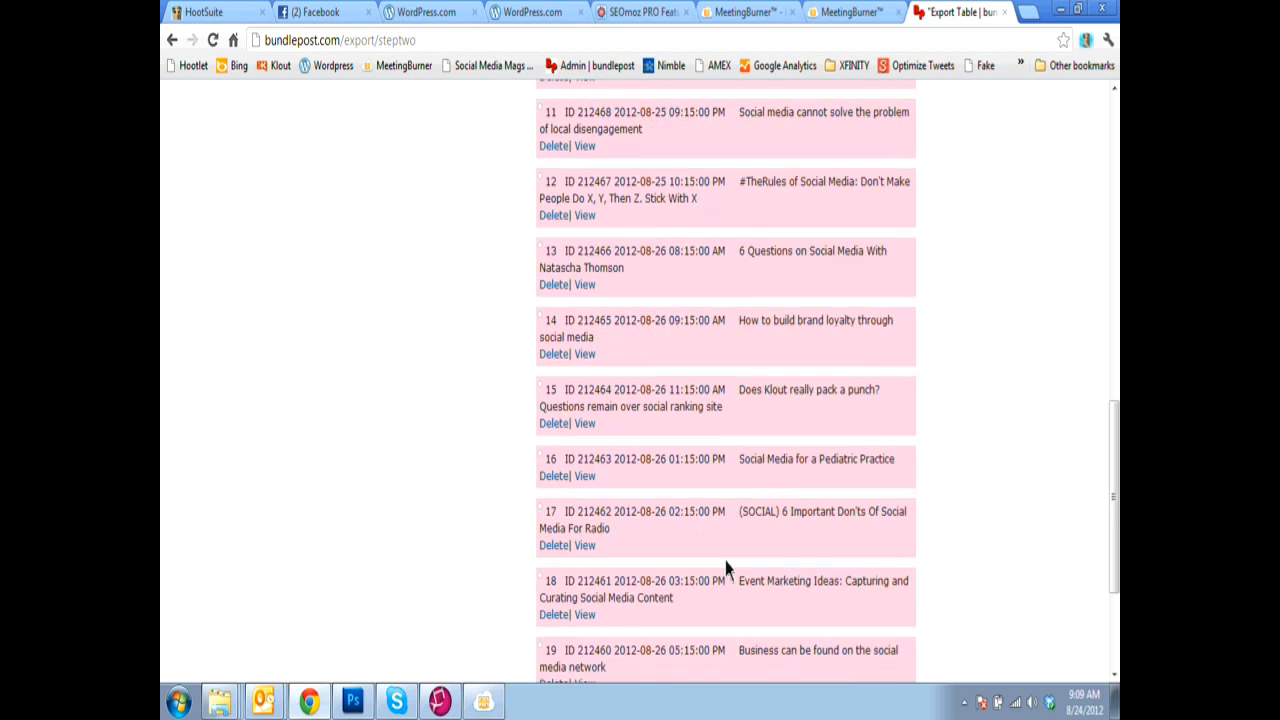
scroll(724, 565, "up", 12)
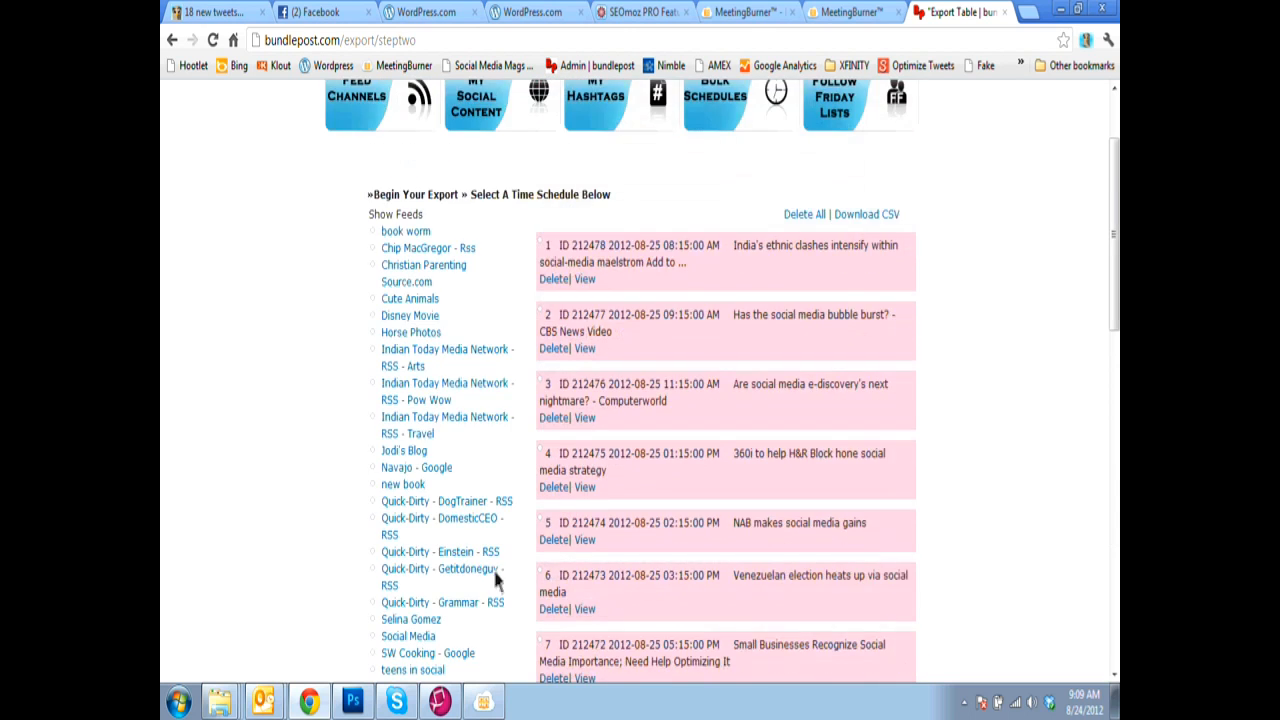
Step: Add all articles from the "teens in social" feed to the export table and close the article list
scroll(476, 485, "down", 1)
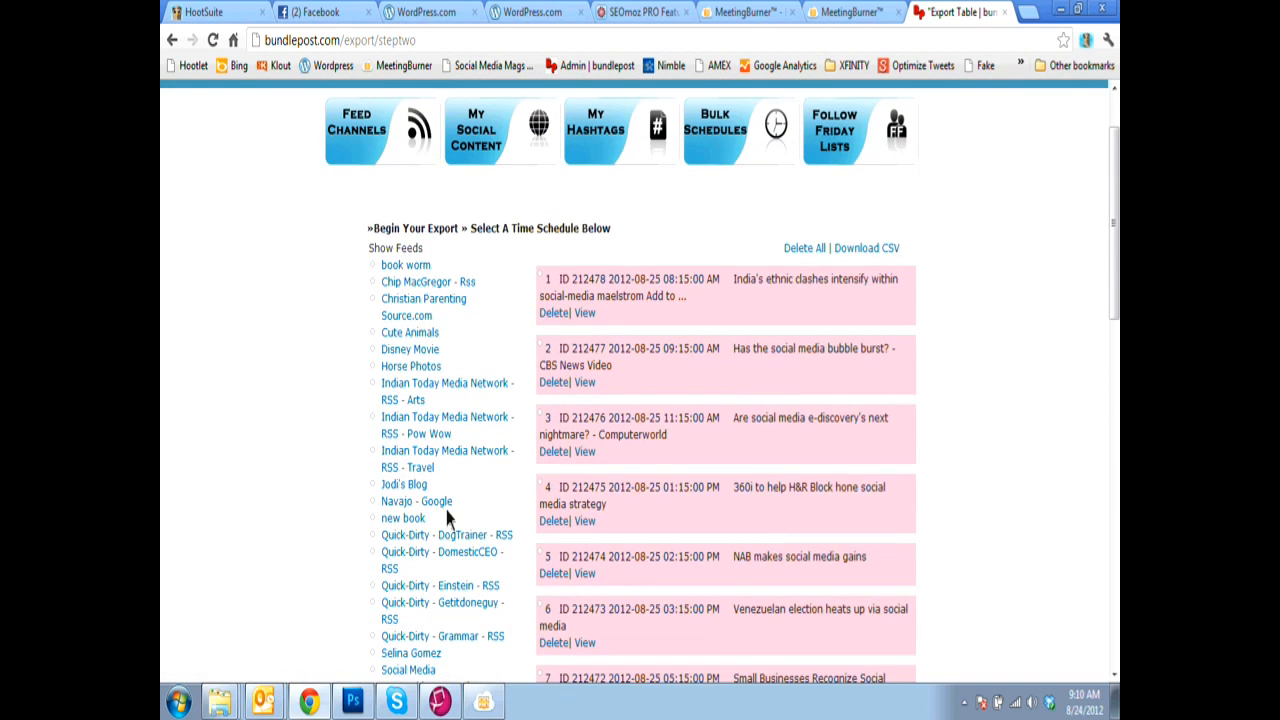
scroll(446, 474, "down", 1)
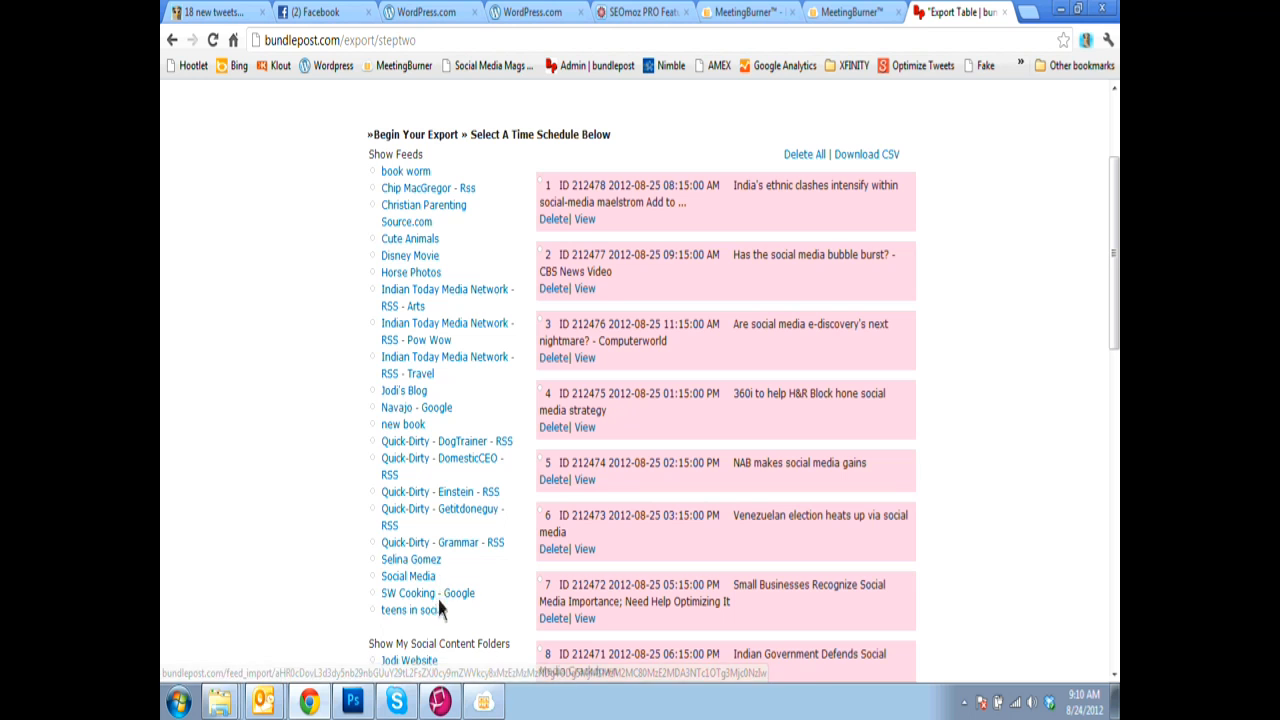
left_click(412, 609)
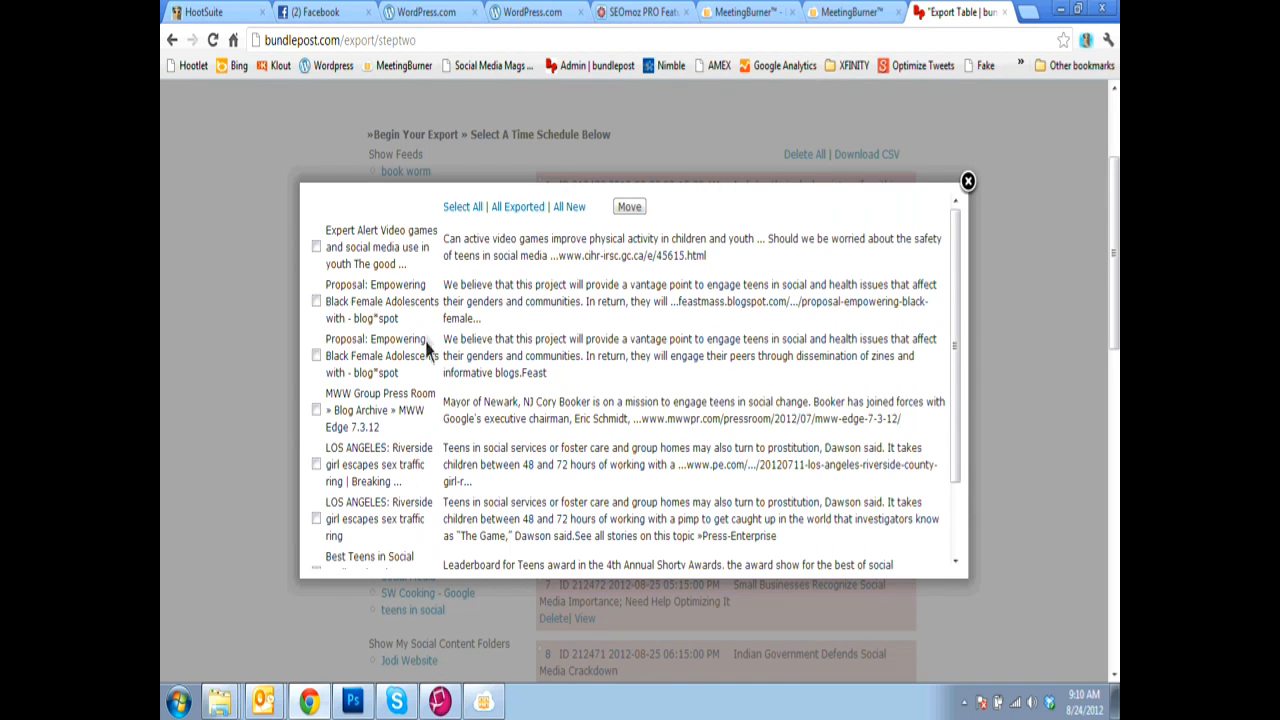
left_click(464, 210)
left_click(632, 209)
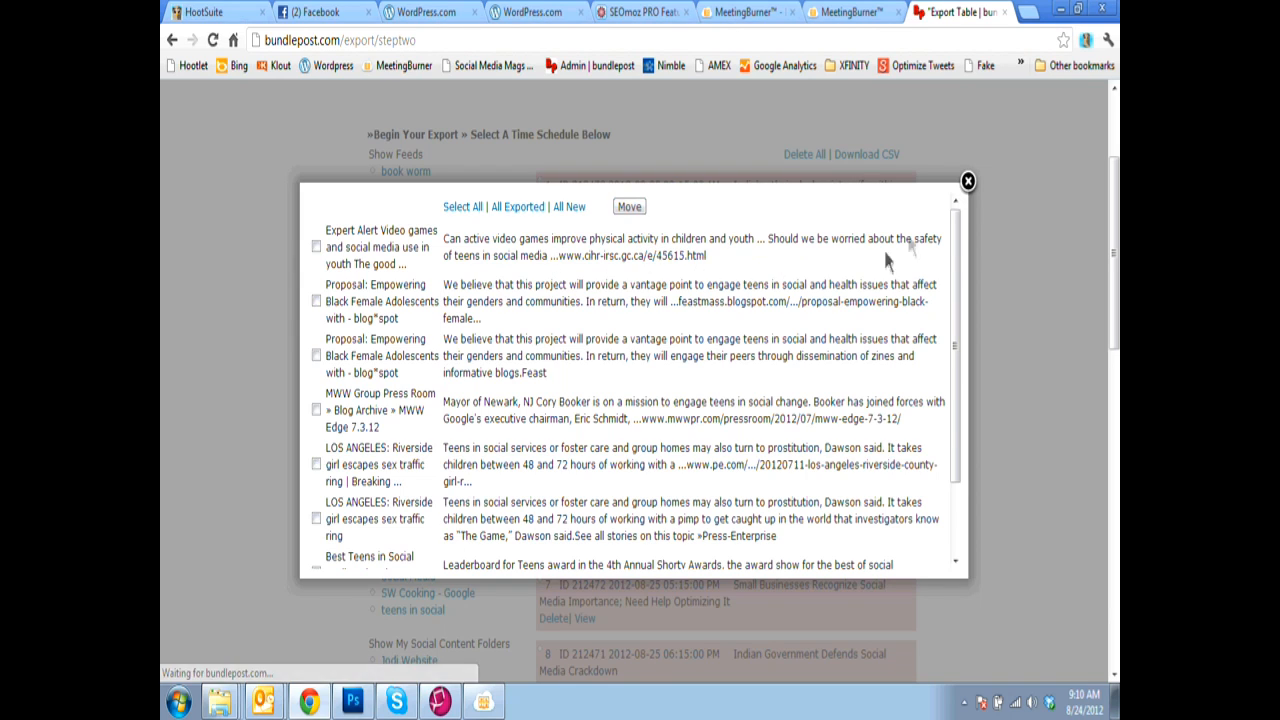
left_click(968, 183)
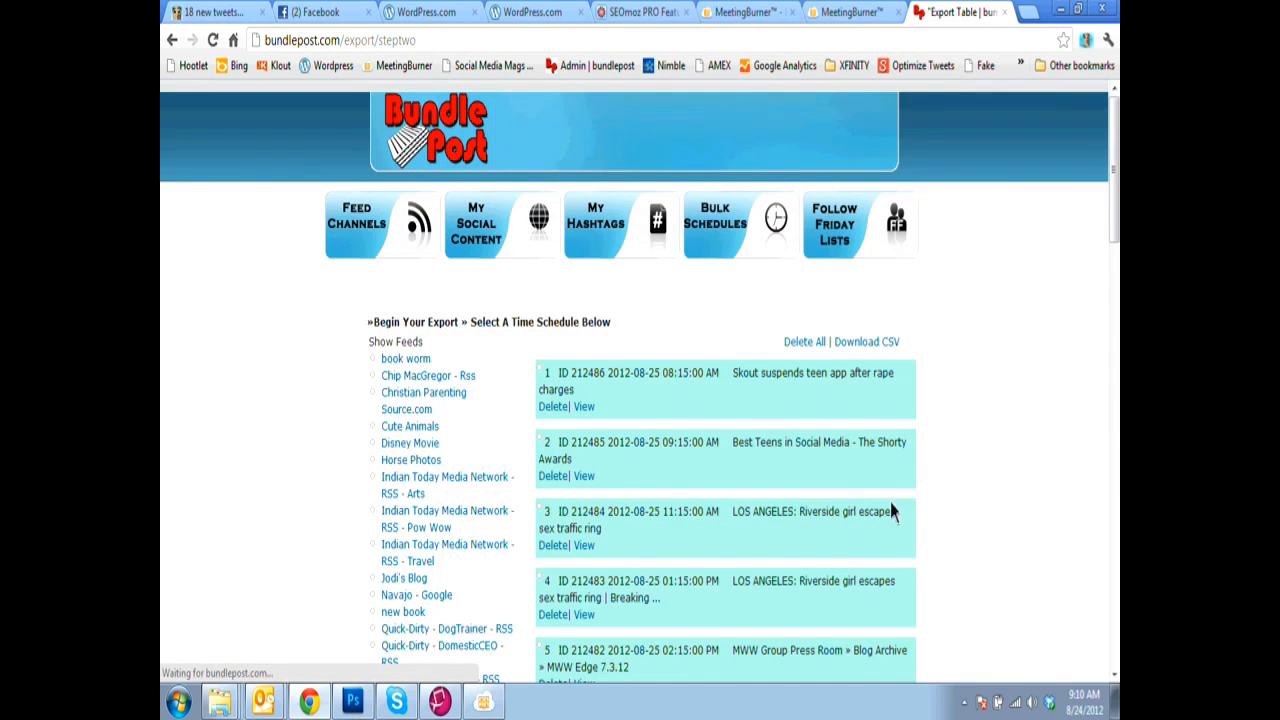
Step: Move the first five posts of the personal blog feed, Not Your Mamas Meatloaf through Skillet CookeryCrazy Cake, into the export table and check the schedule
scroll(840, 400, "down", 1)
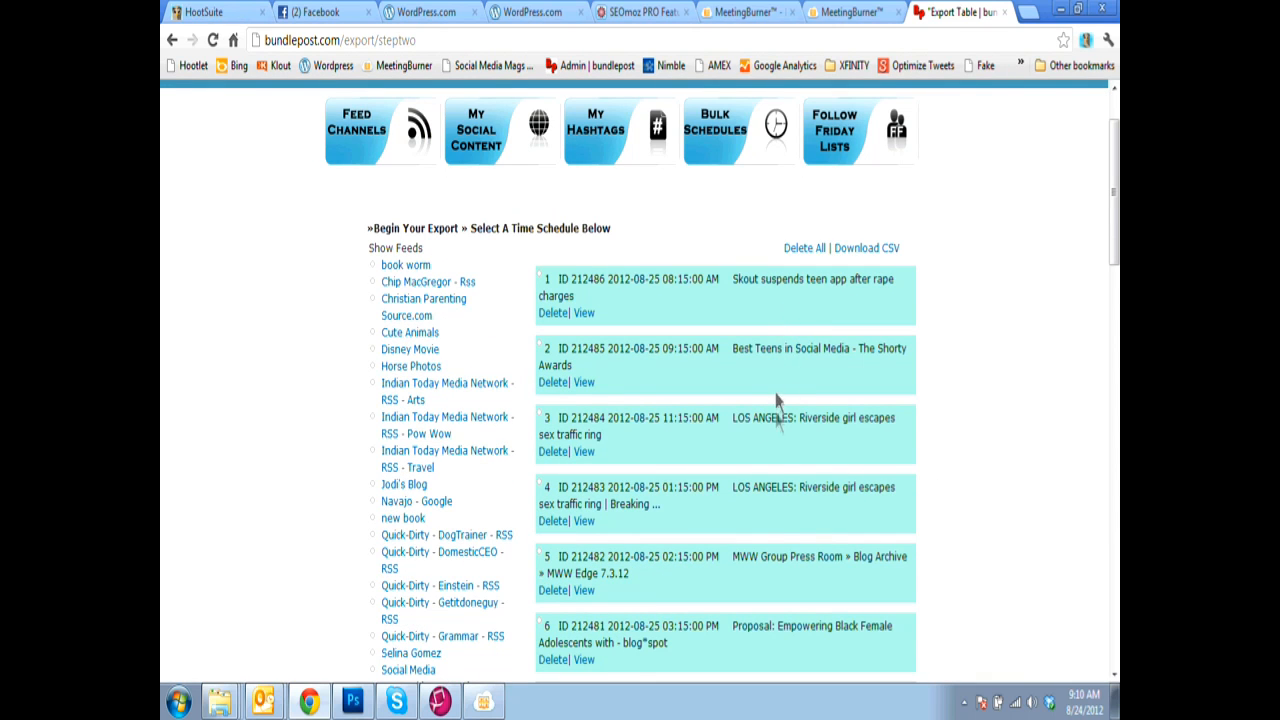
scroll(778, 577, "down", 6)
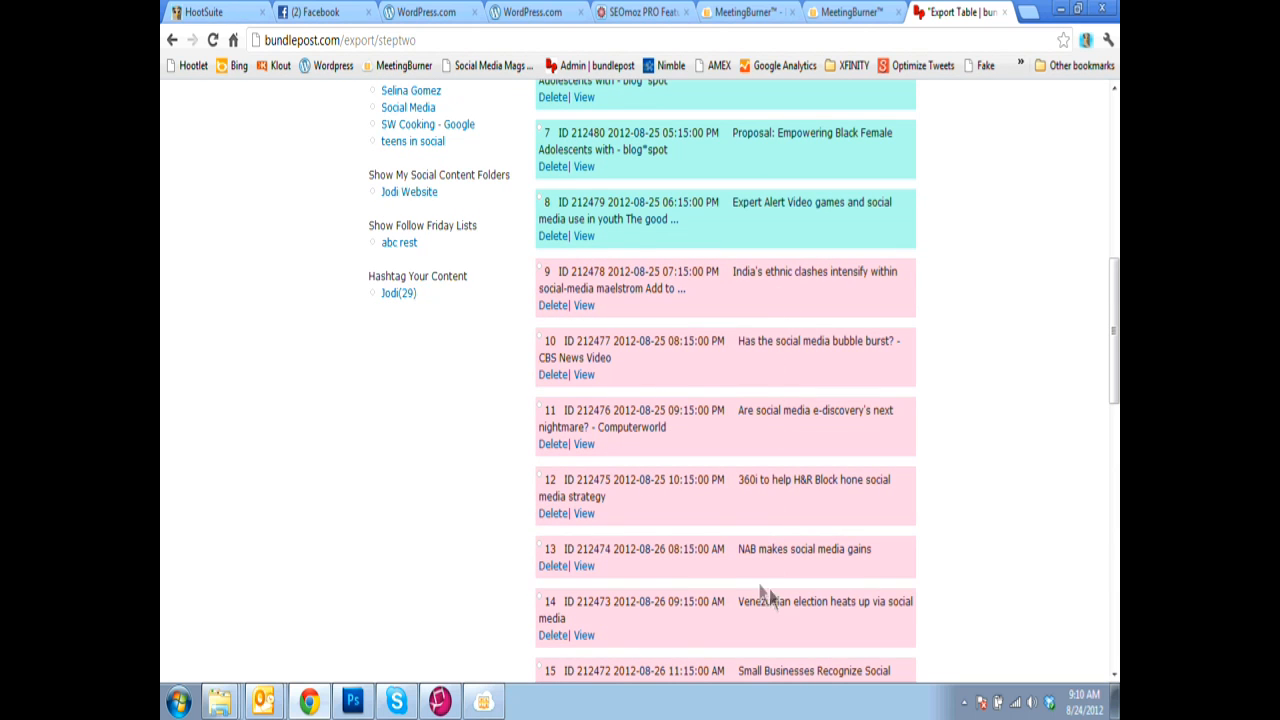
scroll(694, 586, "up", 6)
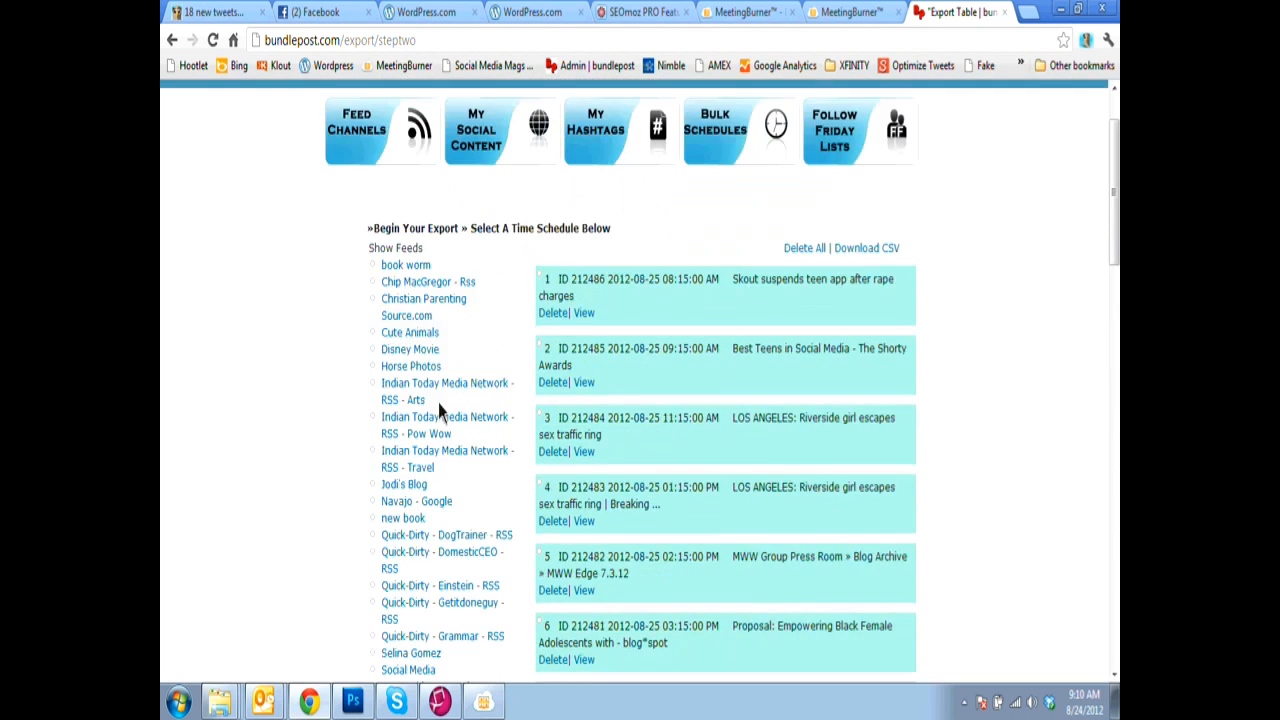
left_click(412, 487)
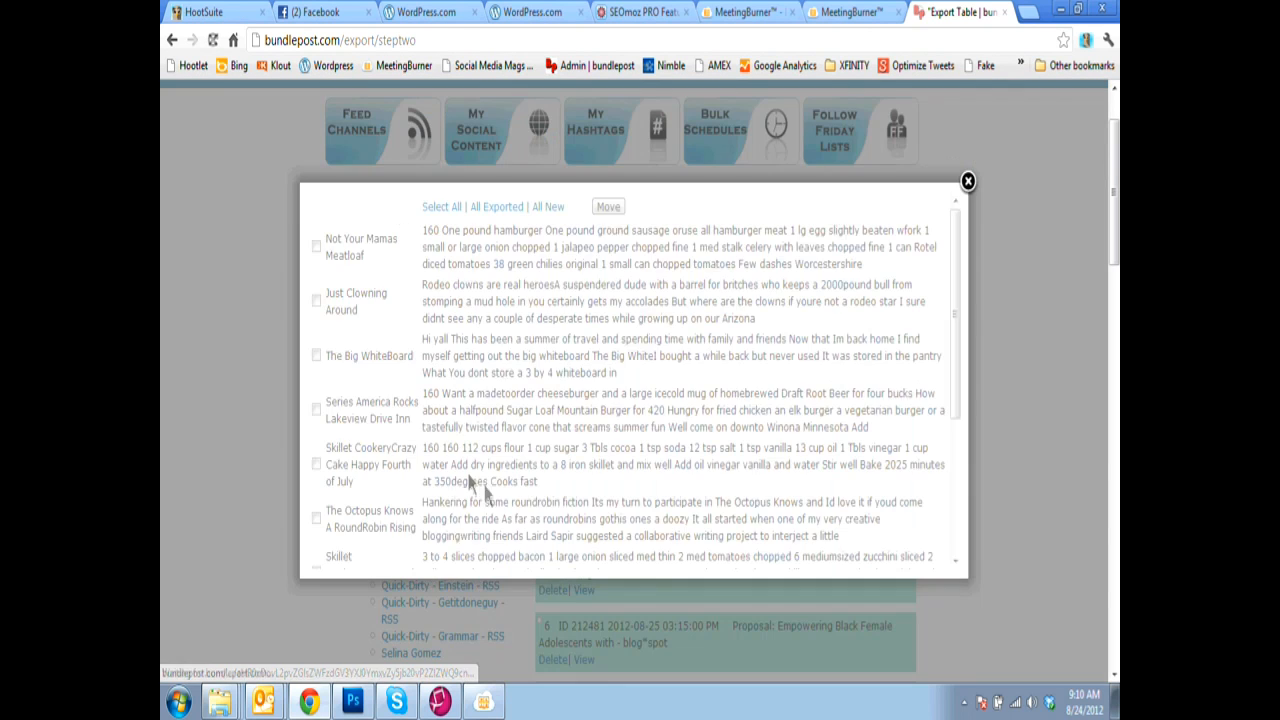
left_click(316, 301)
left_click(316, 356)
left_click(316, 409)
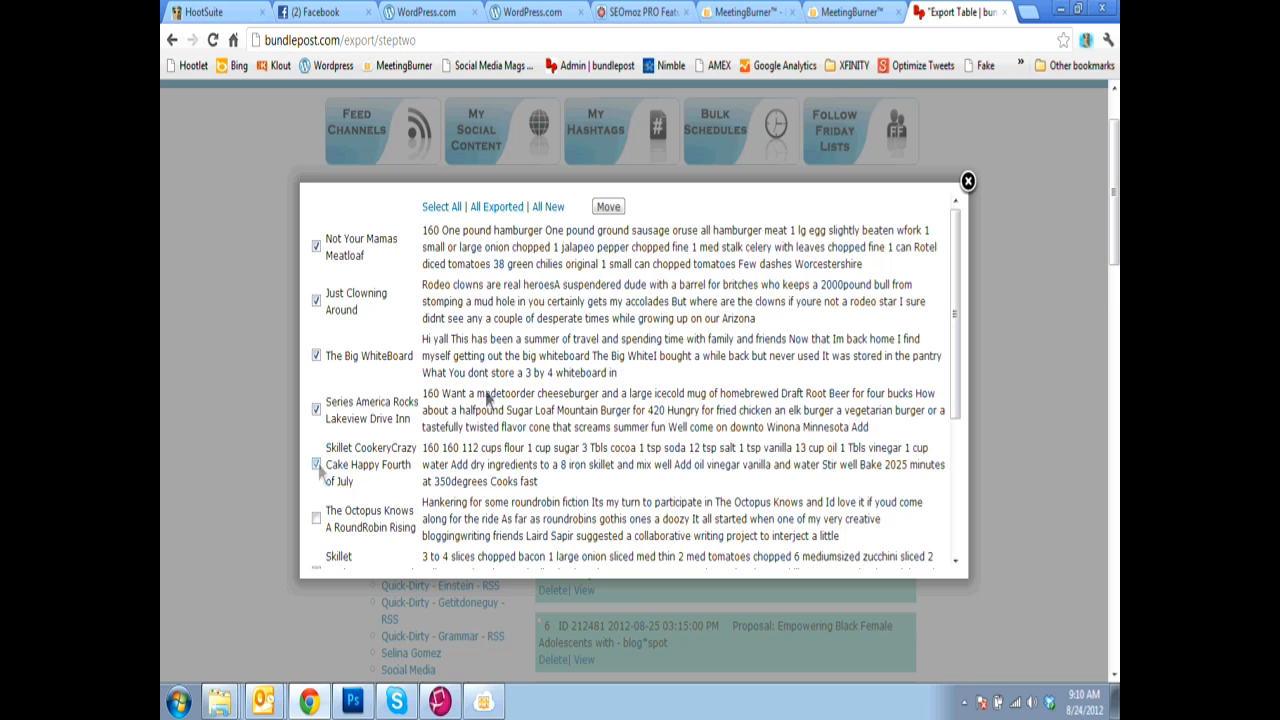
left_click(608, 206)
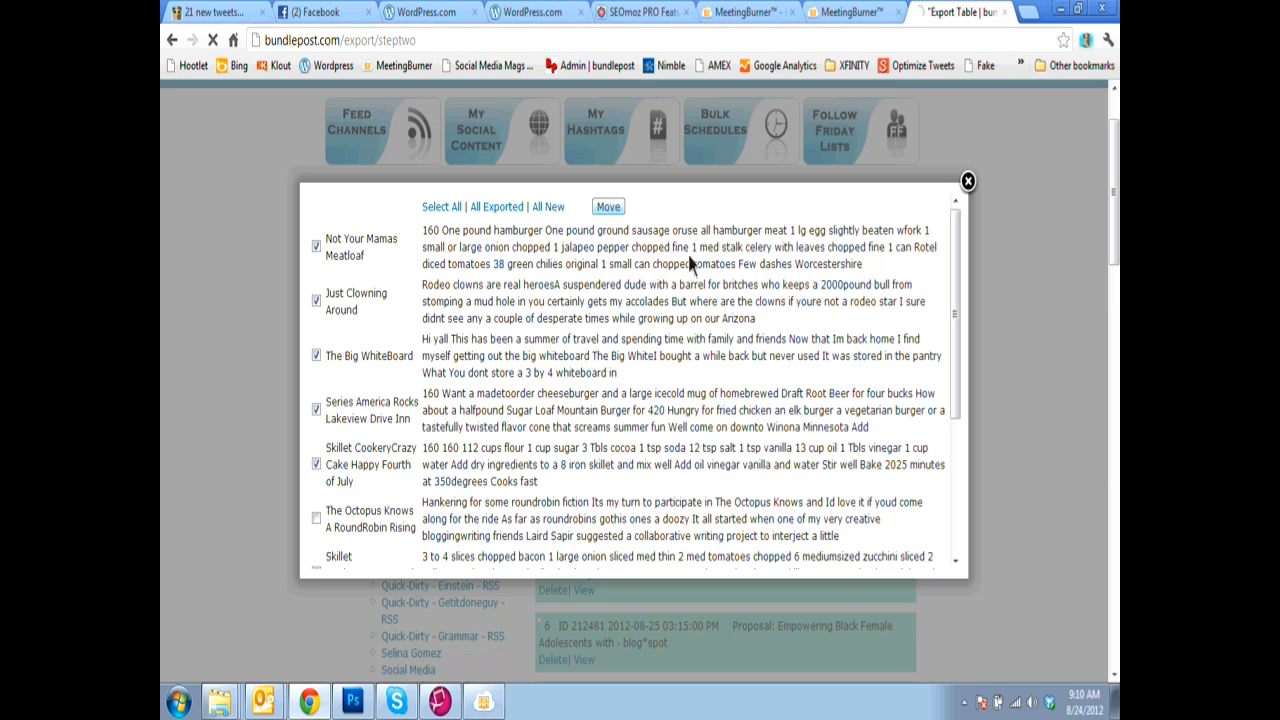
left_click(968, 183)
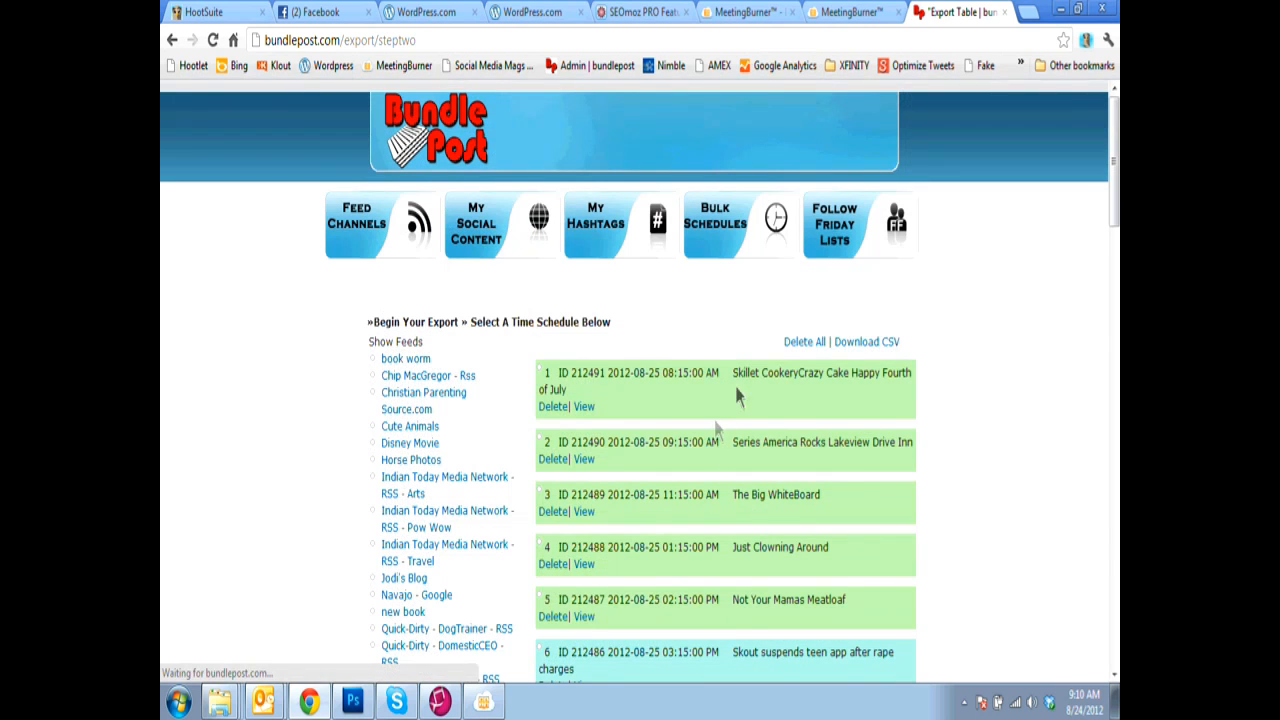
scroll(754, 457, "down", 10)
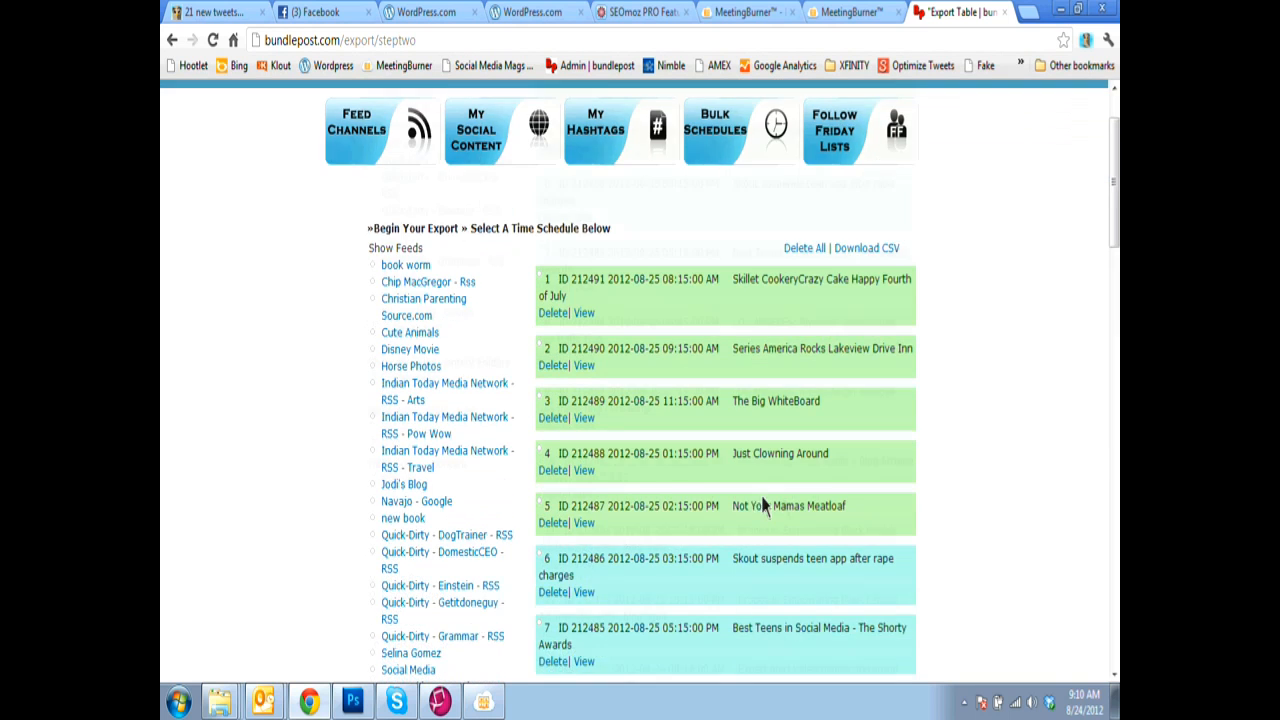
scroll(770, 540, "up", 8)
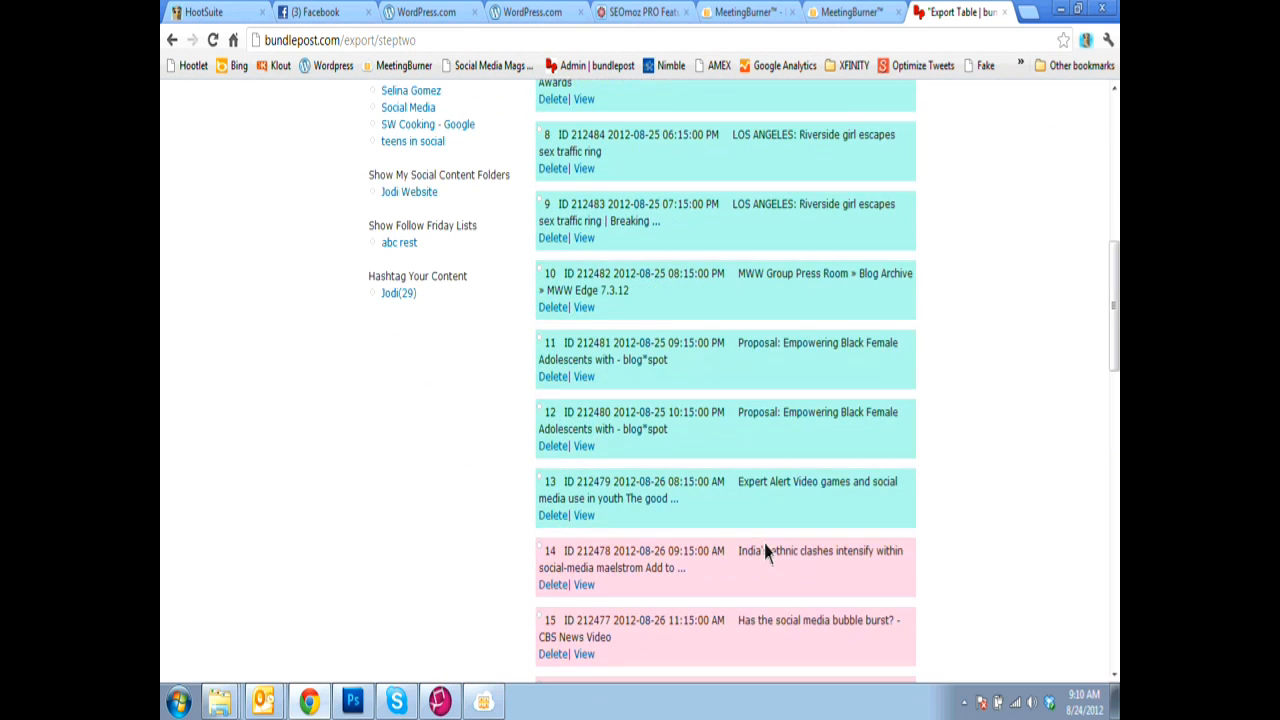
Step: Examine the order and assigned times of the blog, teen and social media posts in the export table
scroll(735, 578, "up", 3)
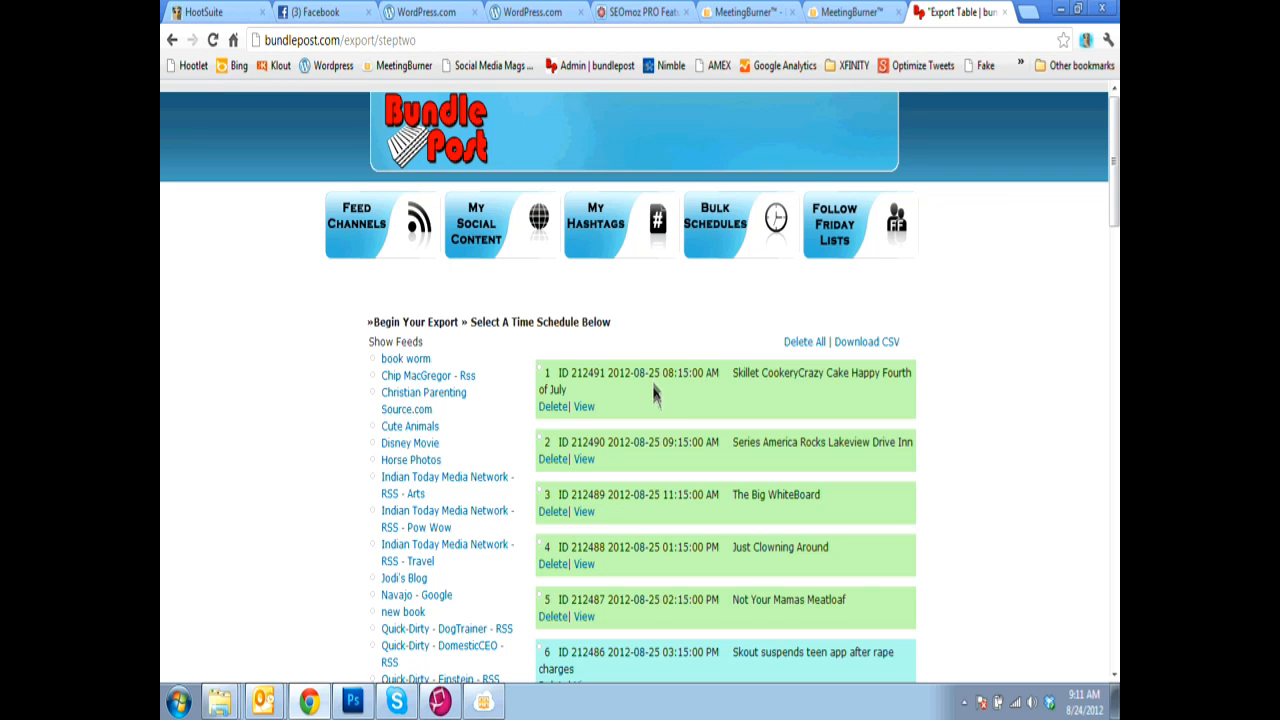
scroll(656, 388, "down", 6)
scroll(688, 460, "down", 1)
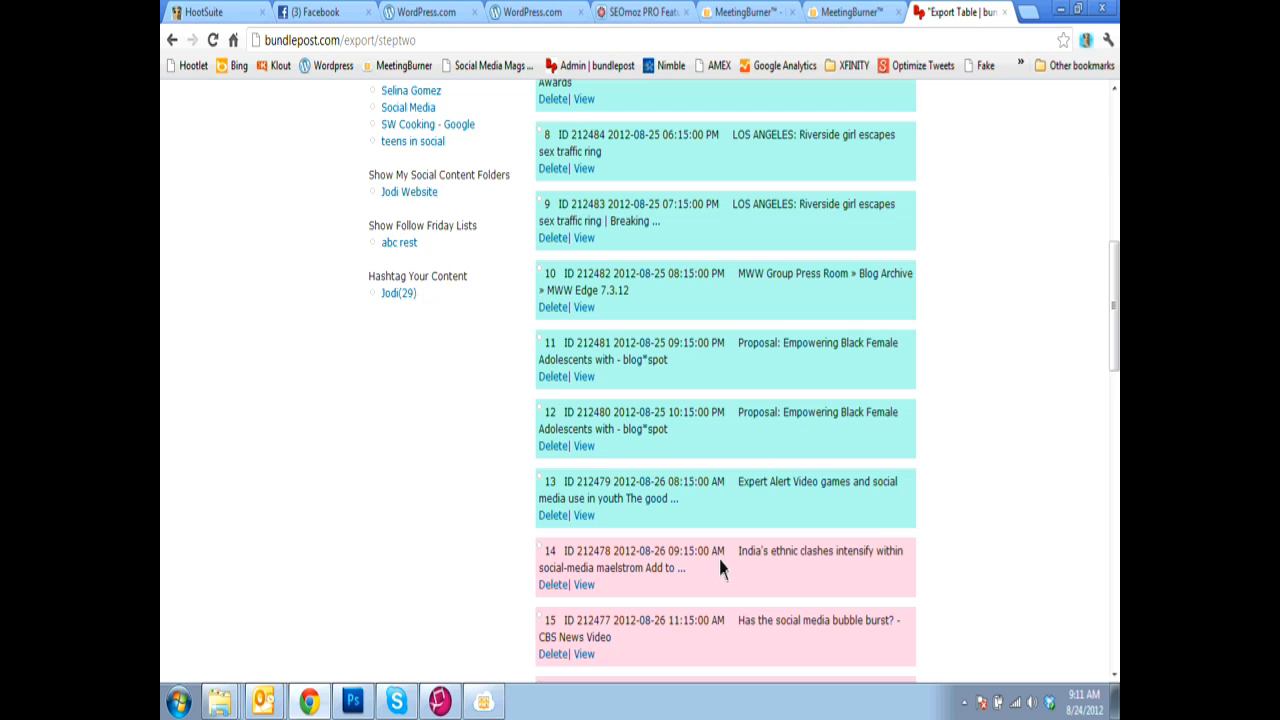
scroll(720, 566, "up", 8)
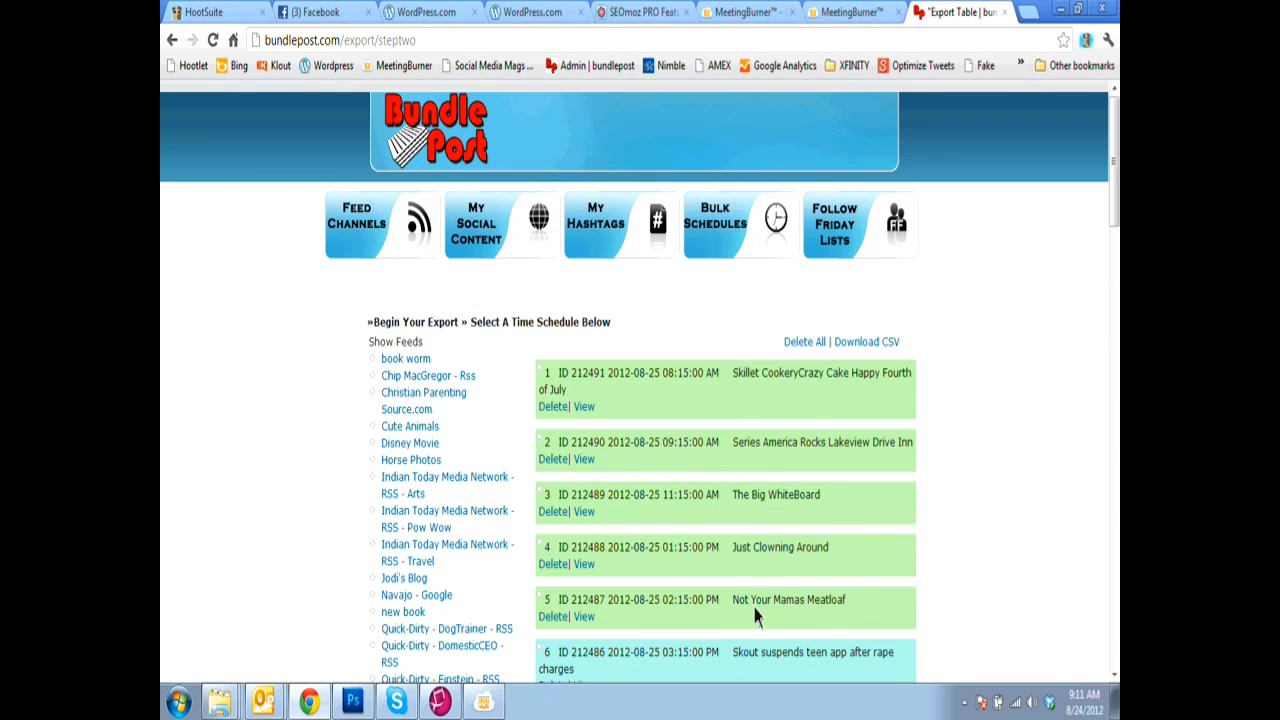
scroll(755, 617, "down", 5)
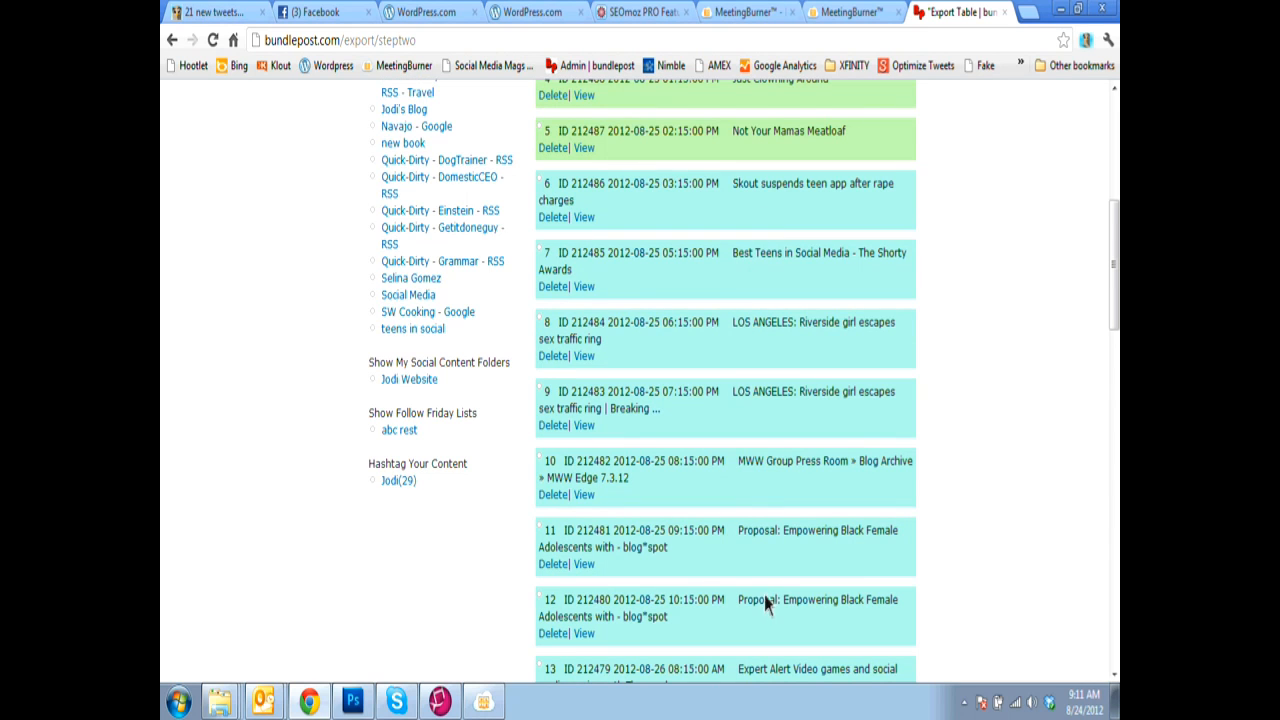
scroll(765, 603, "down", 4)
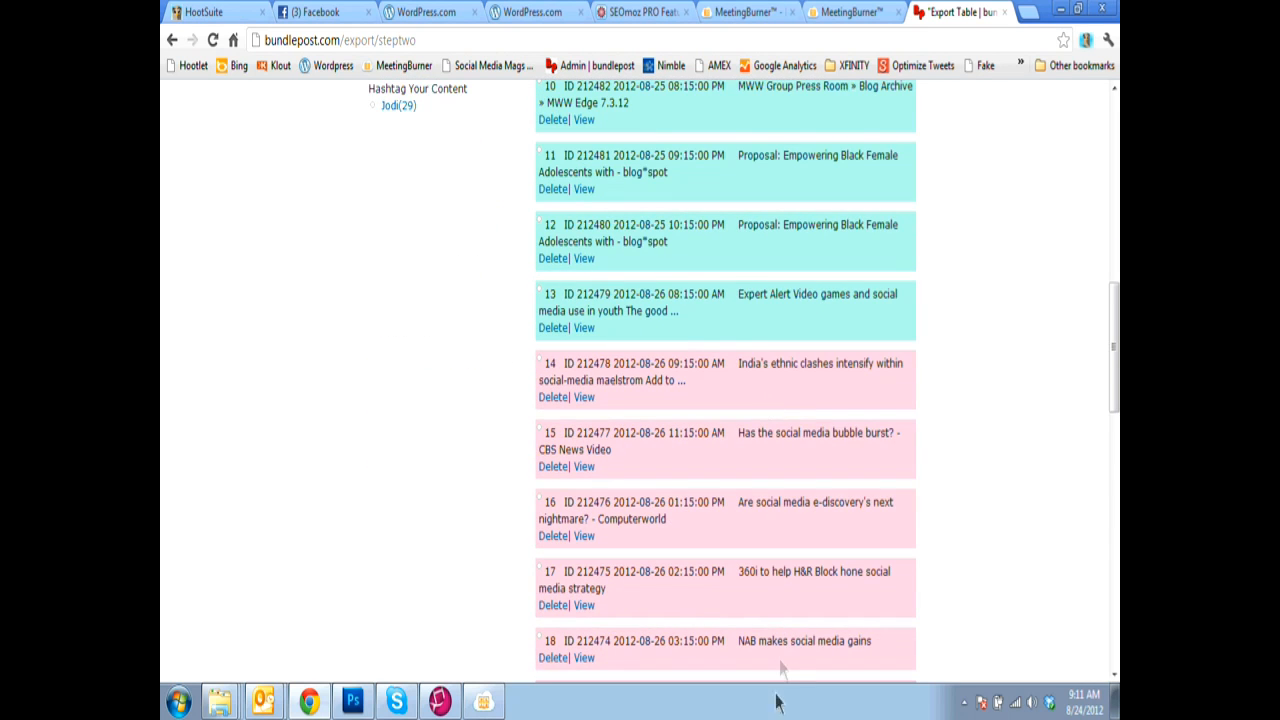
scroll(705, 540, "up", 9)
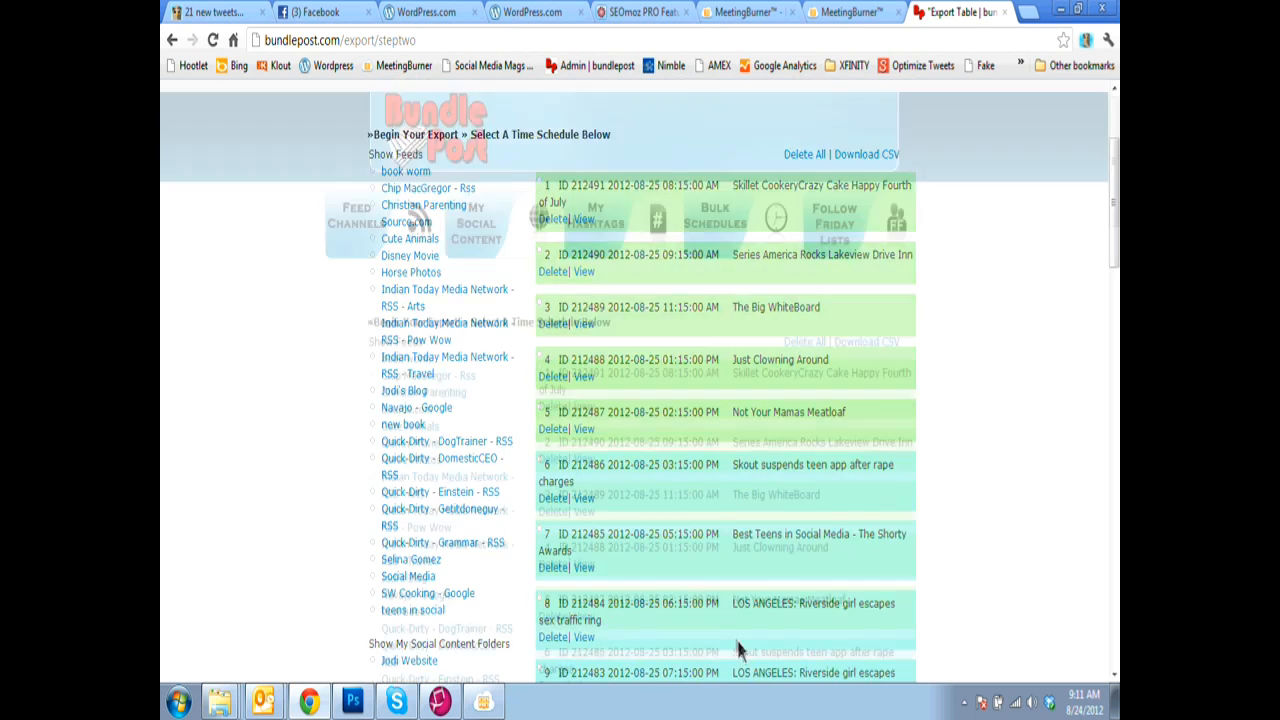
Step: Spread the blog posts through the export table by moving Not Your Mamas Meatloaf, Just Clowning Around, The Big WhiteBoard and Series America Rocks further down
scroll(745, 500, "down", 4)
left_click_drag(755, 325, 770, 482)
scroll(798, 440, "down", 1)
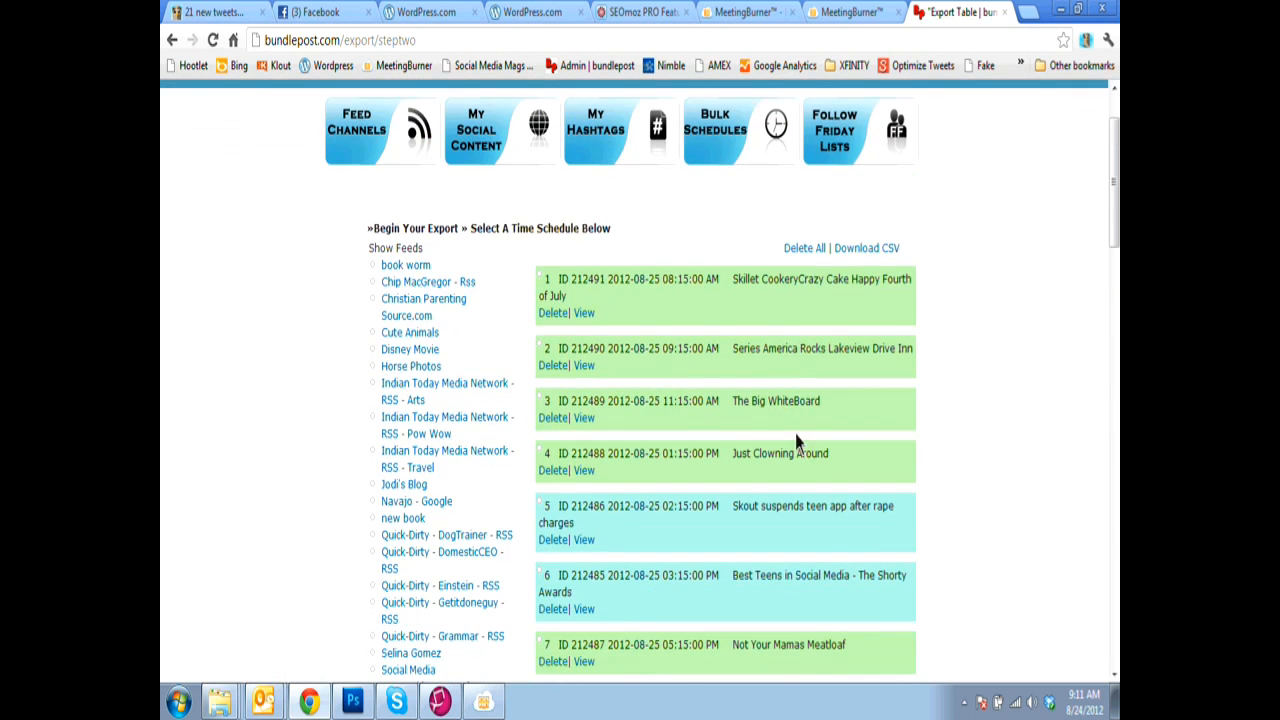
left_click_drag(798, 441, 875, 555)
scroll(875, 555, "down", 6)
left_click_drag(844, 684, 830, 364)
left_click_drag(840, 447, 951, 393)
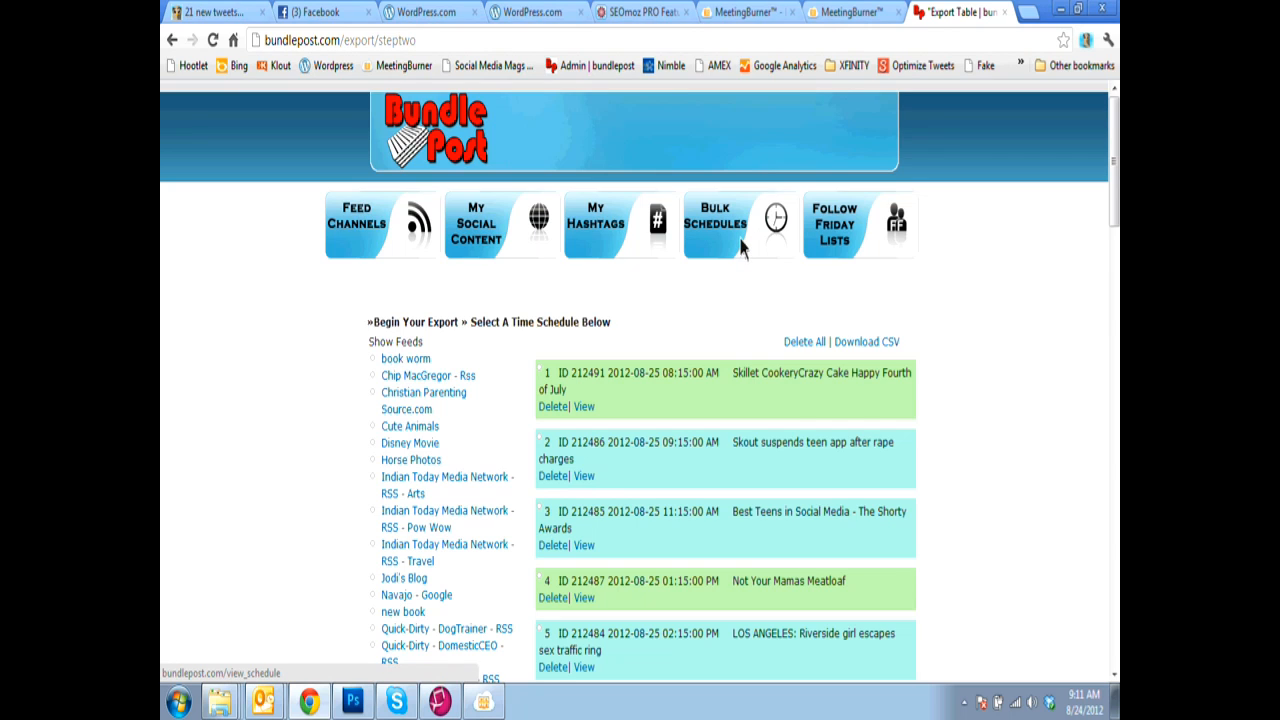
scroll(723, 306, "down", 20)
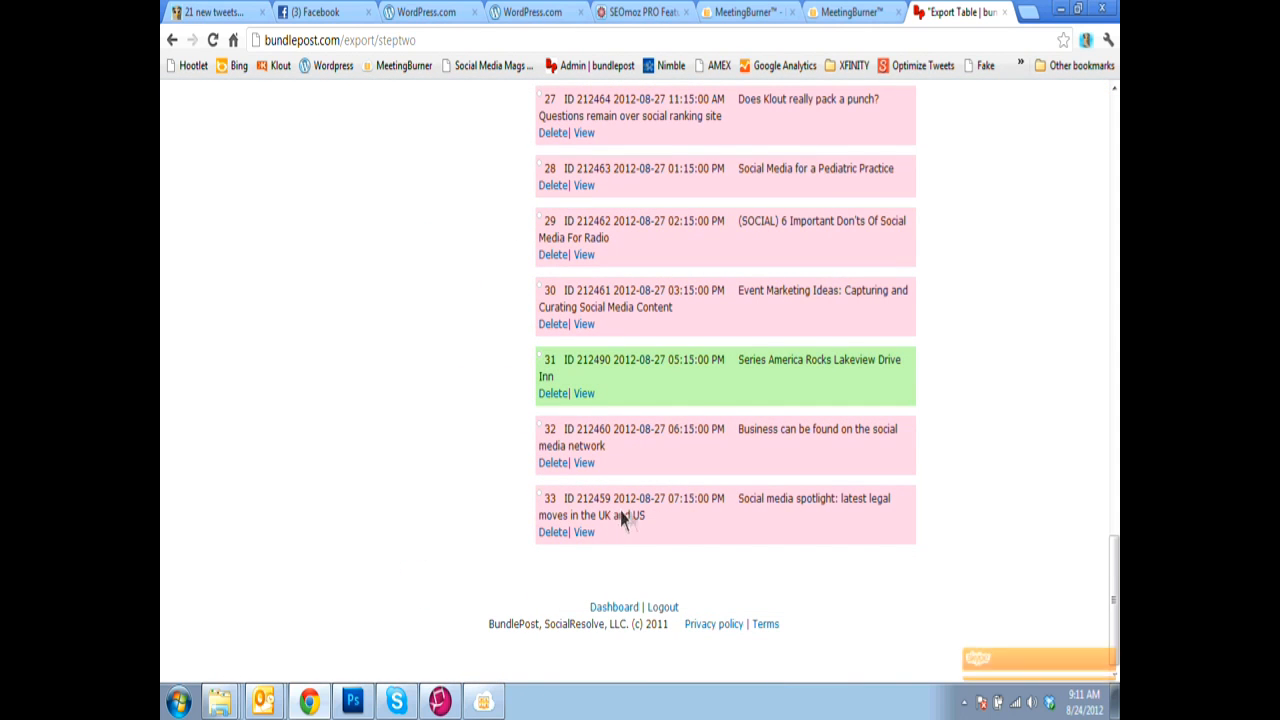
scroll(366, 515, "up", 15)
scroll(320, 545, "up", 6)
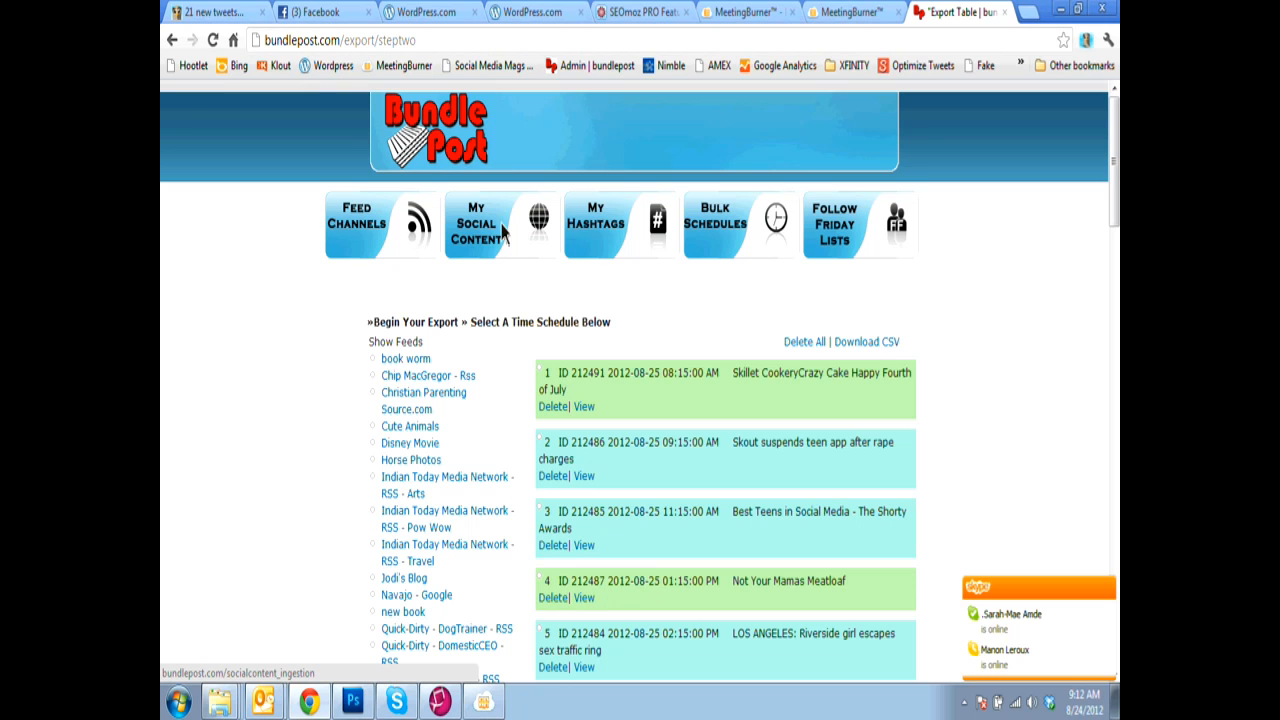
Step: Move the website folder's Picasso, Dreams Reveal Unknown, So many temptations, Sometimes it's nice, An Except and Did you know items into the export table
scroll(311, 447, "down", 5)
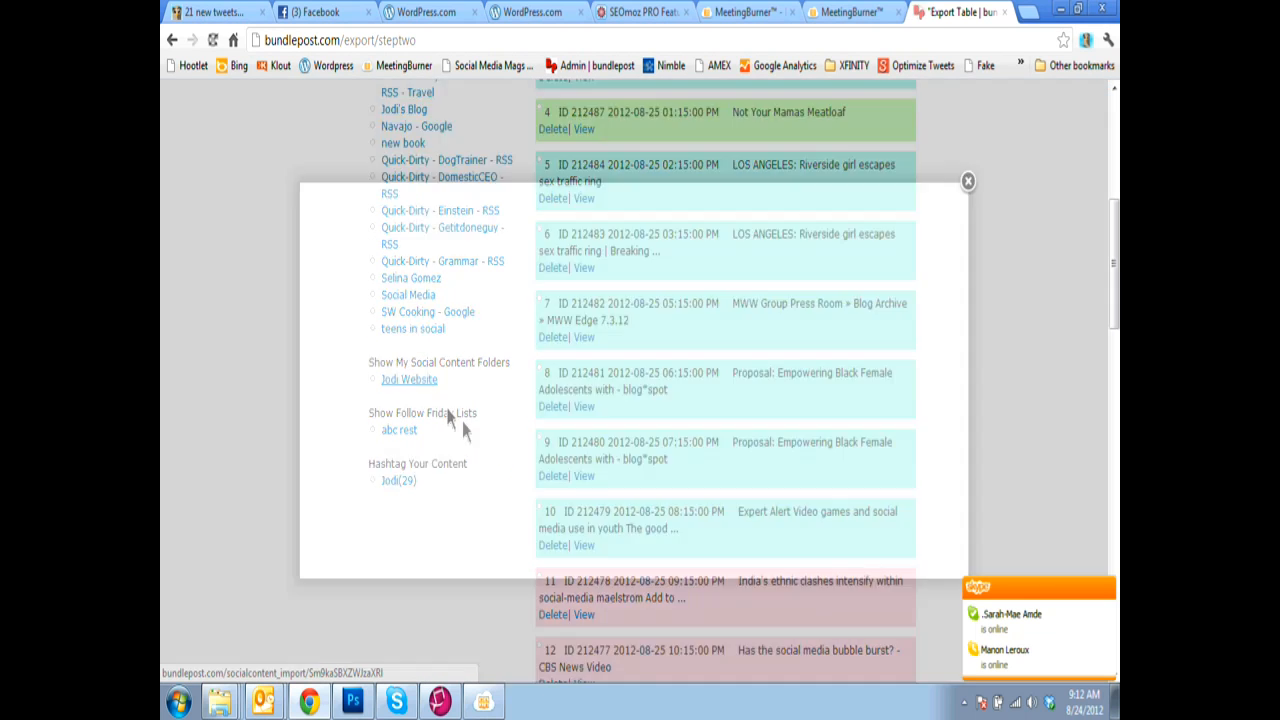
scroll(400, 337, "down", 3)
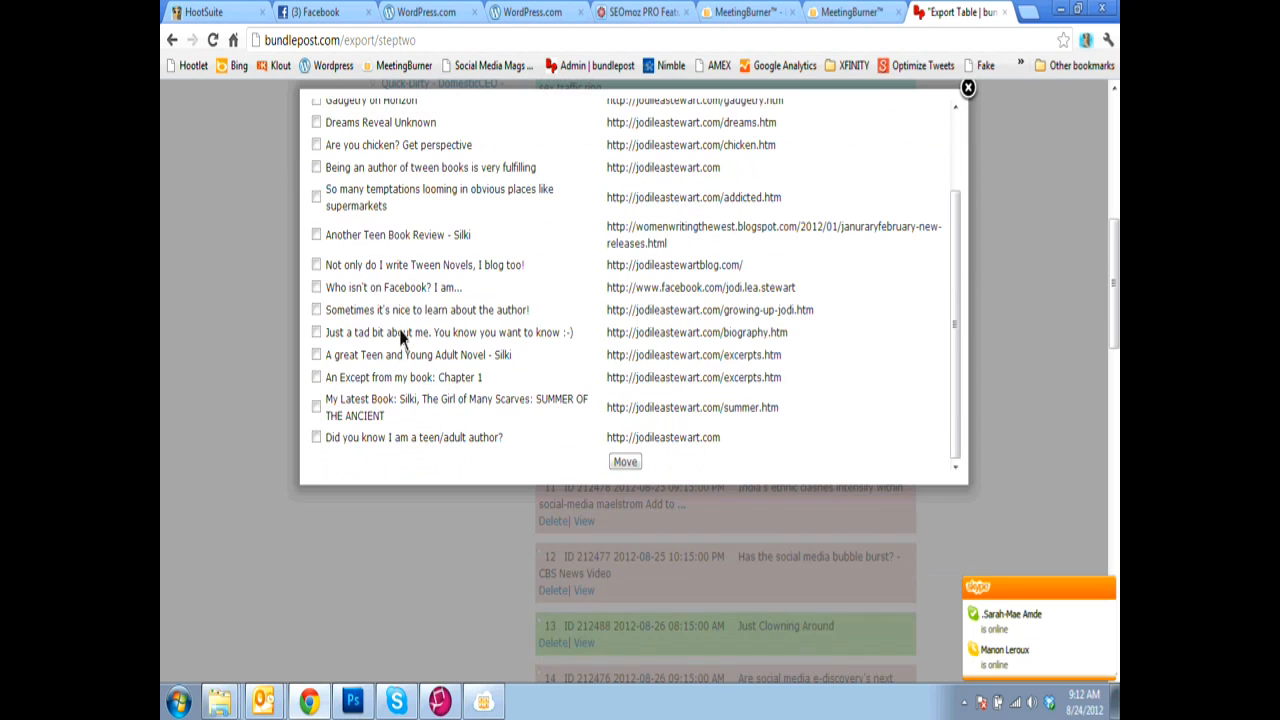
scroll(388, 300, "up", 2)
scroll(388, 300, "up", 1)
left_click(316, 231)
left_click(317, 322)
left_click(316, 396)
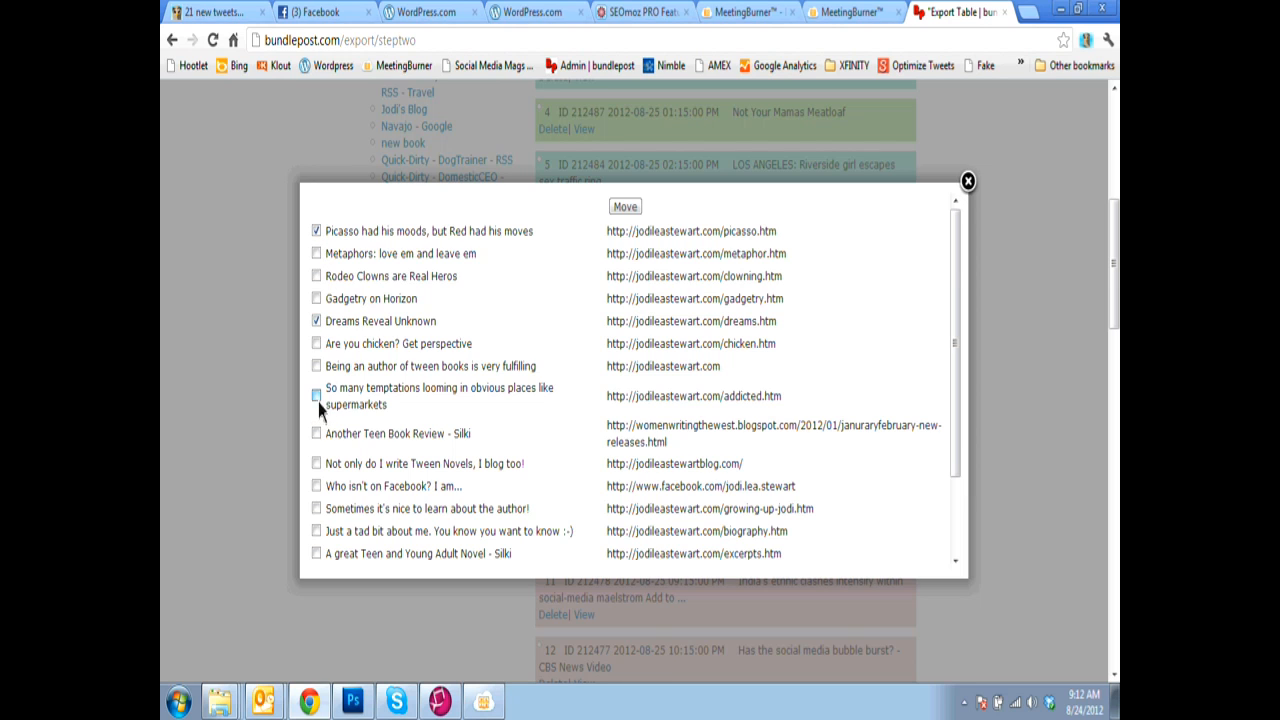
scroll(318, 420, "down", 1)
left_click(317, 416)
left_click(316, 483)
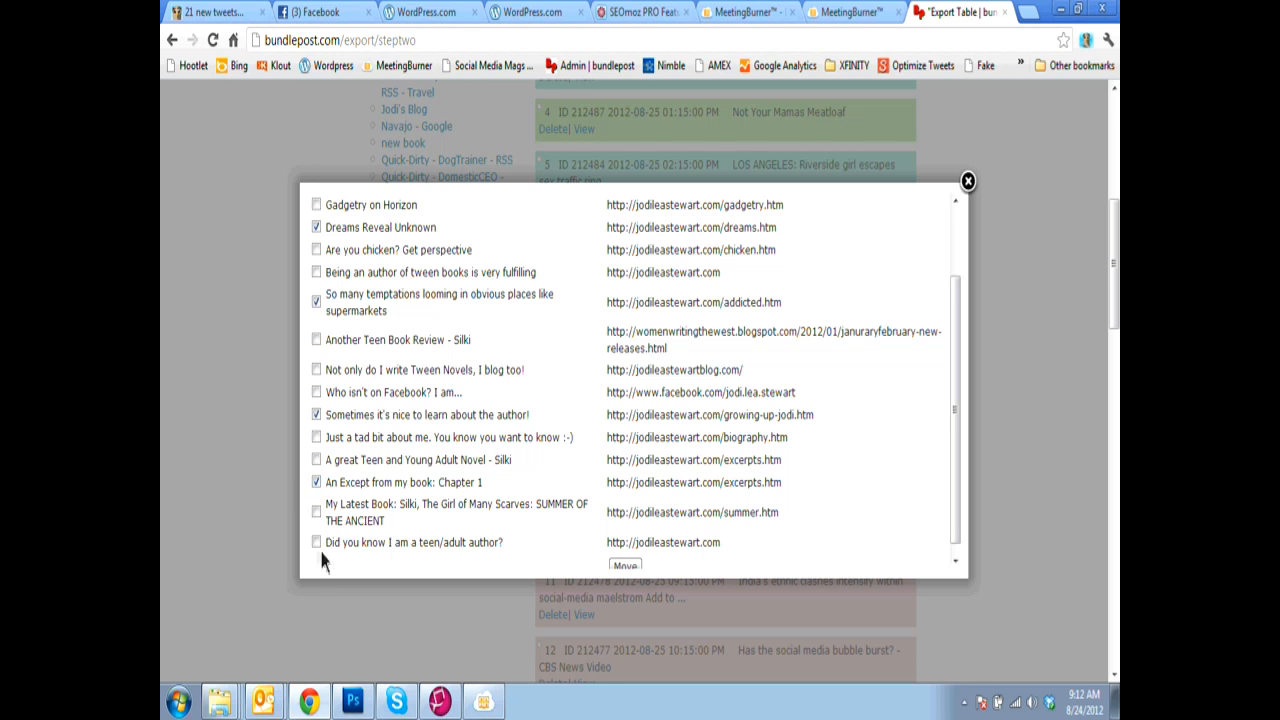
scroll(360, 400, "up", 3)
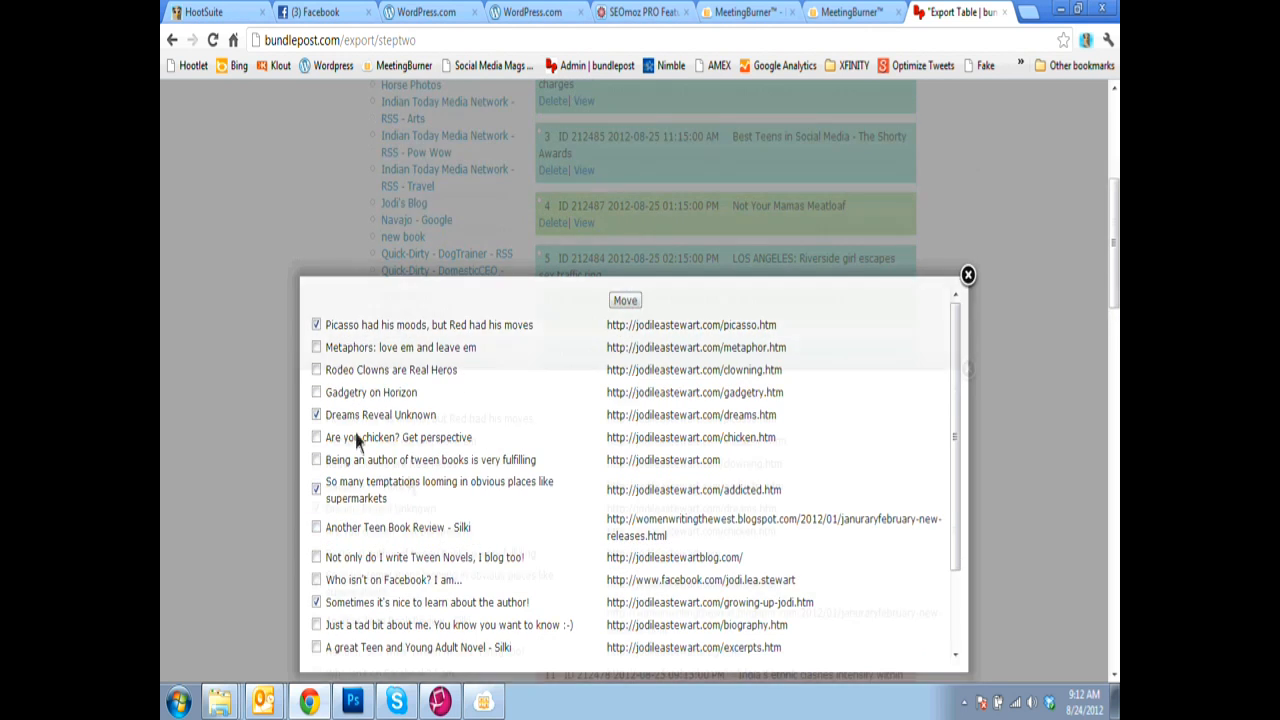
left_click(627, 395)
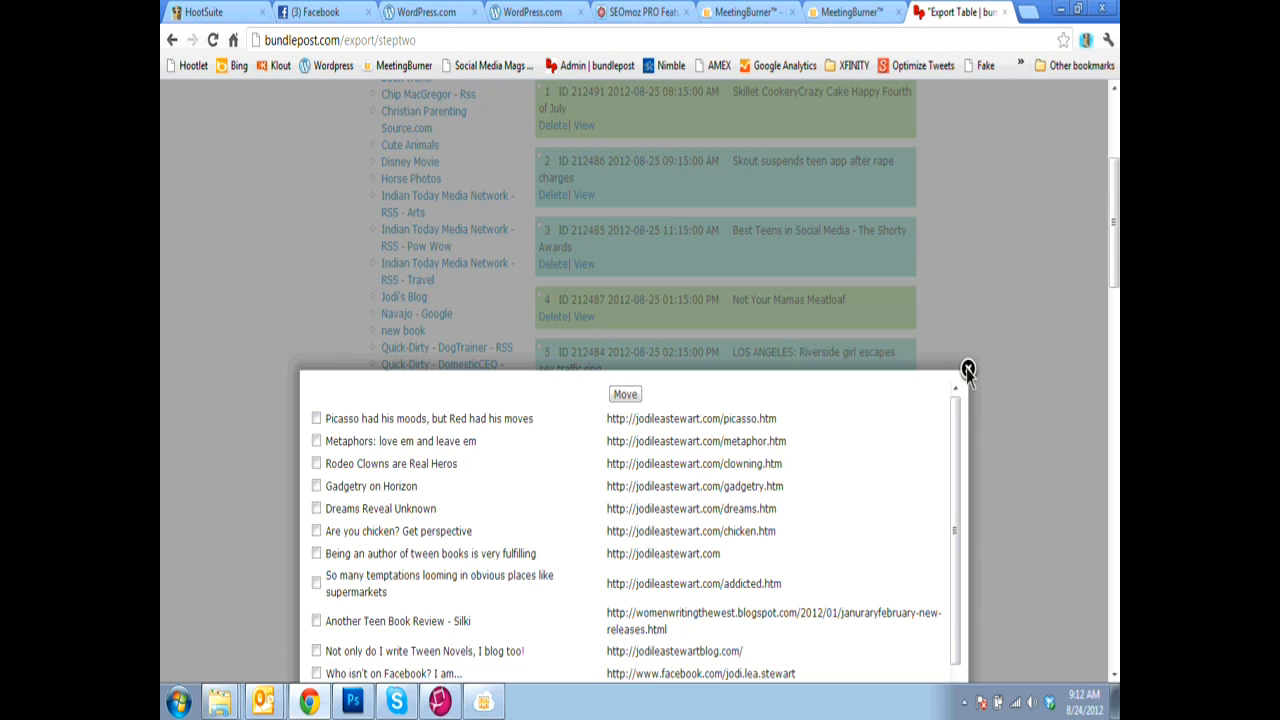
left_click(968, 371)
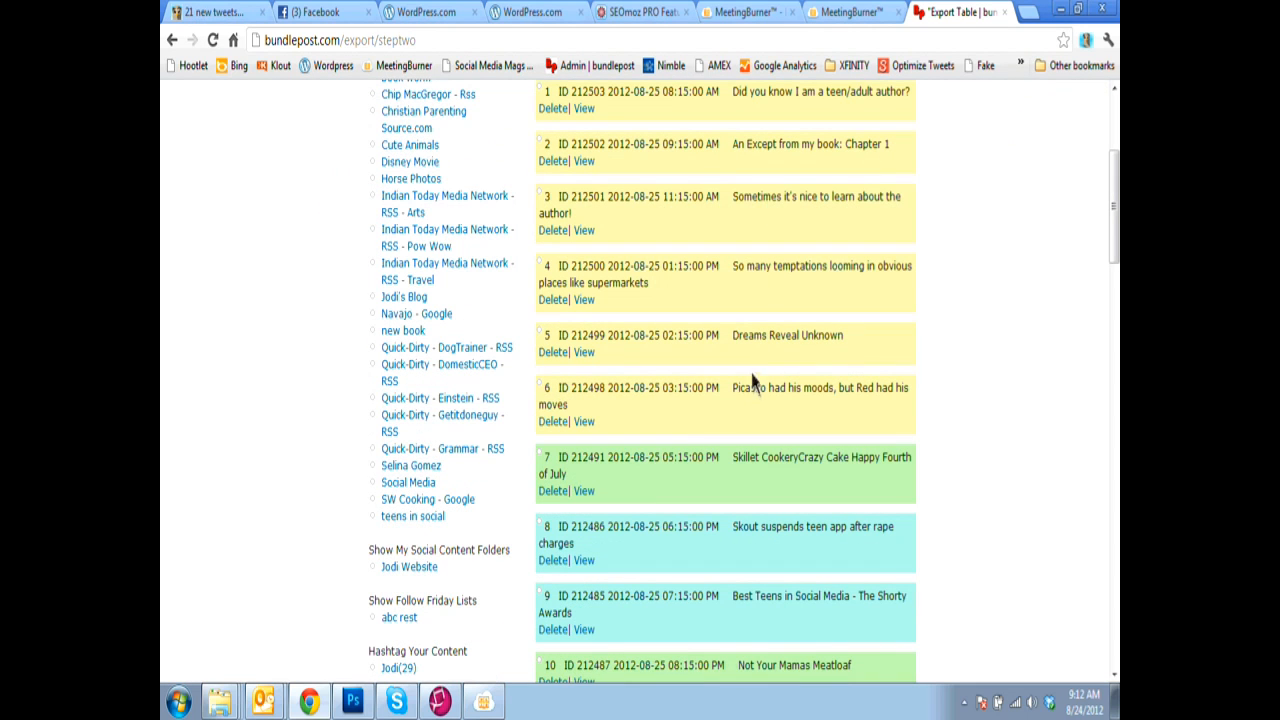
Step: View the source page of the "Riverside girl escapes sex traffic ring | Breaking ..." article and close it again
scroll(705, 388, "down", 4)
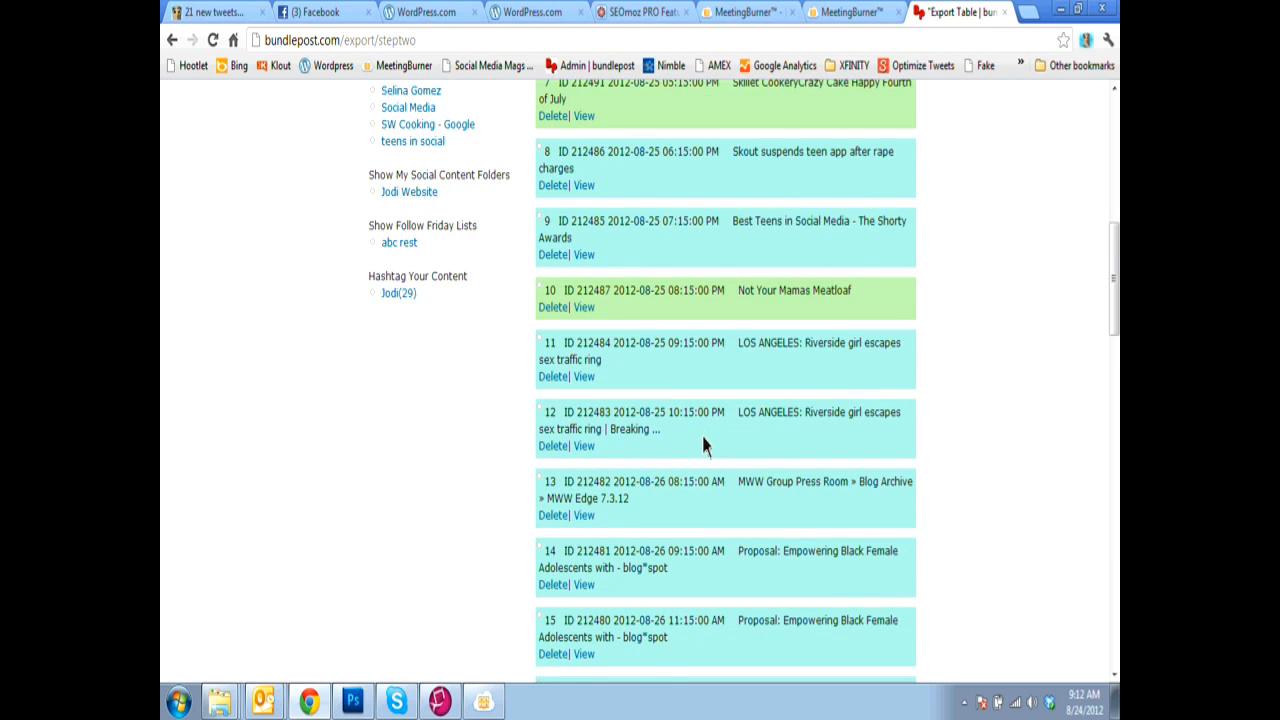
scroll(701, 445, "down", 1)
left_click(584, 356)
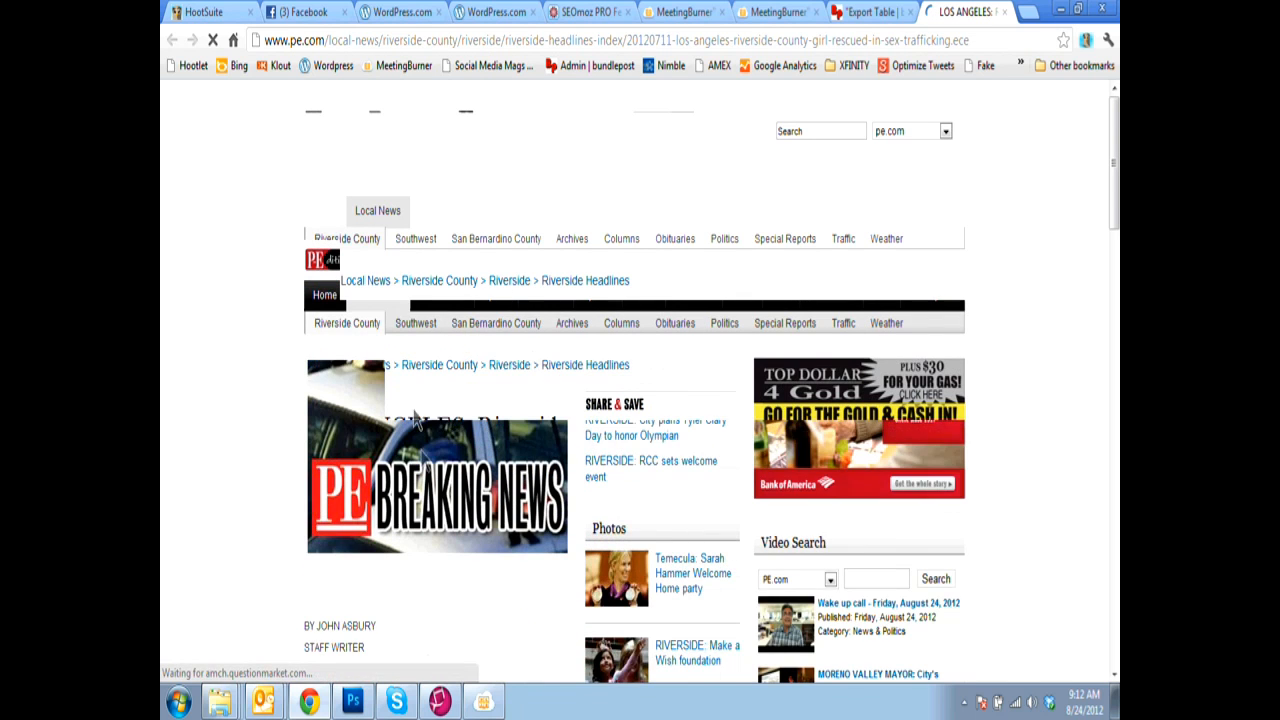
scroll(442, 524, "down", 3)
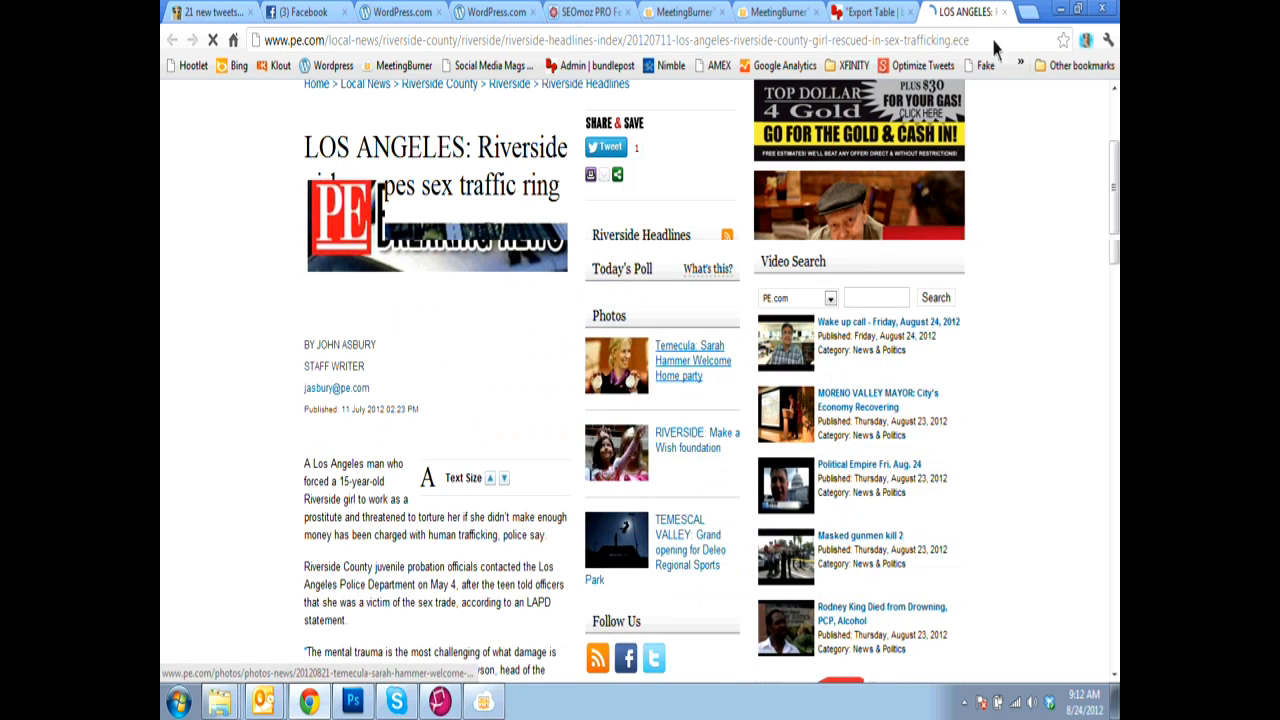
left_click(1004, 12)
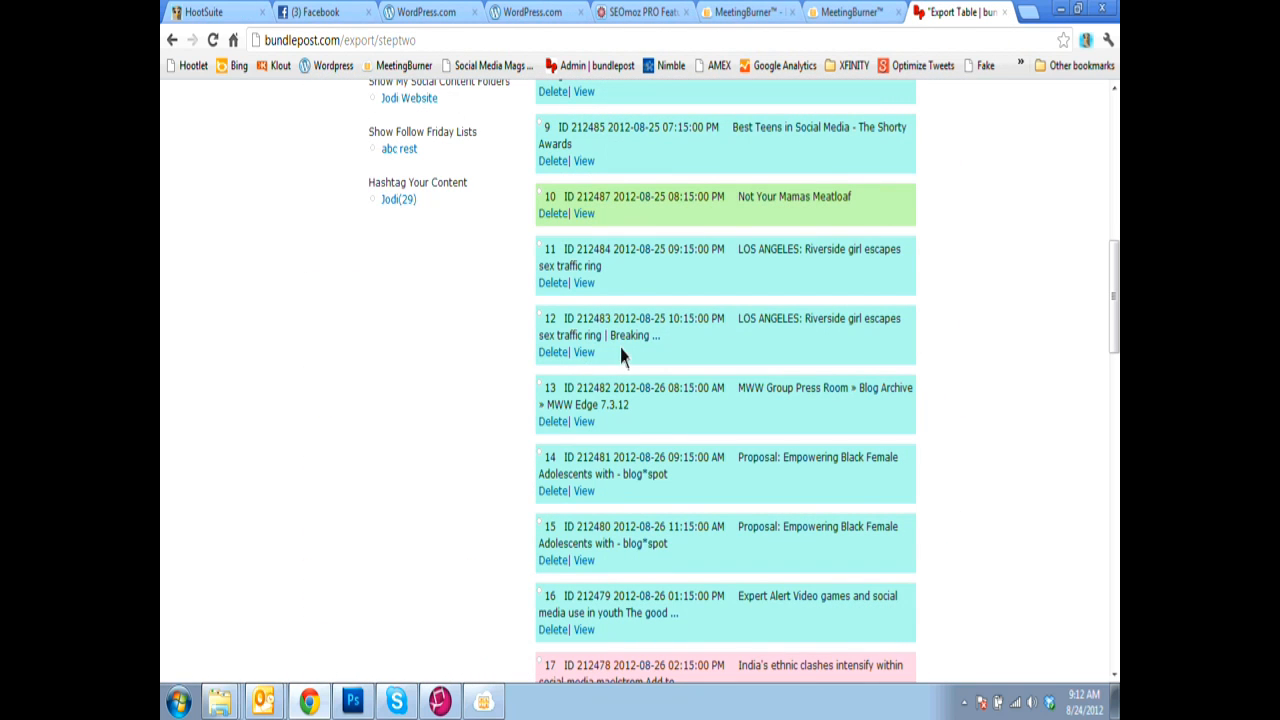
Step: Delete the duplicate "Riverside girl escapes sex traffic ring | Breaking ..." article from the export table and check the updated list
left_click(553, 354)
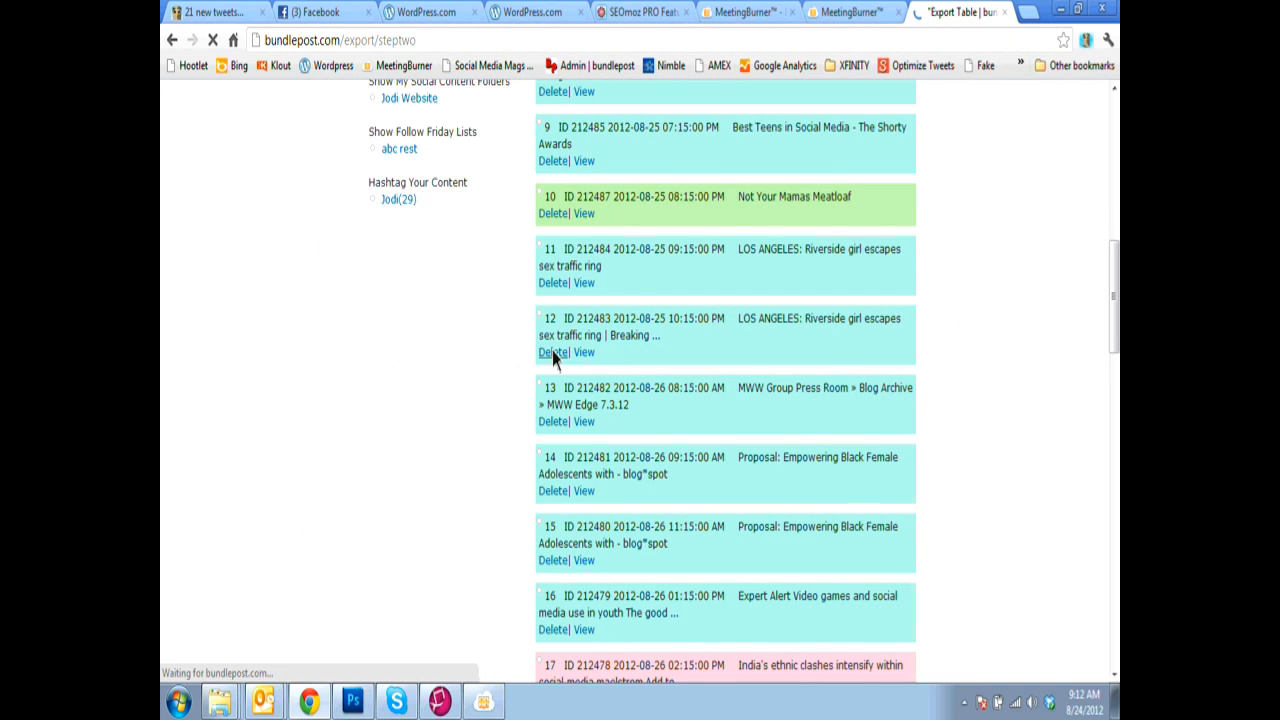
scroll(540, 450, "down", 6)
scroll(565, 624, "up", 1)
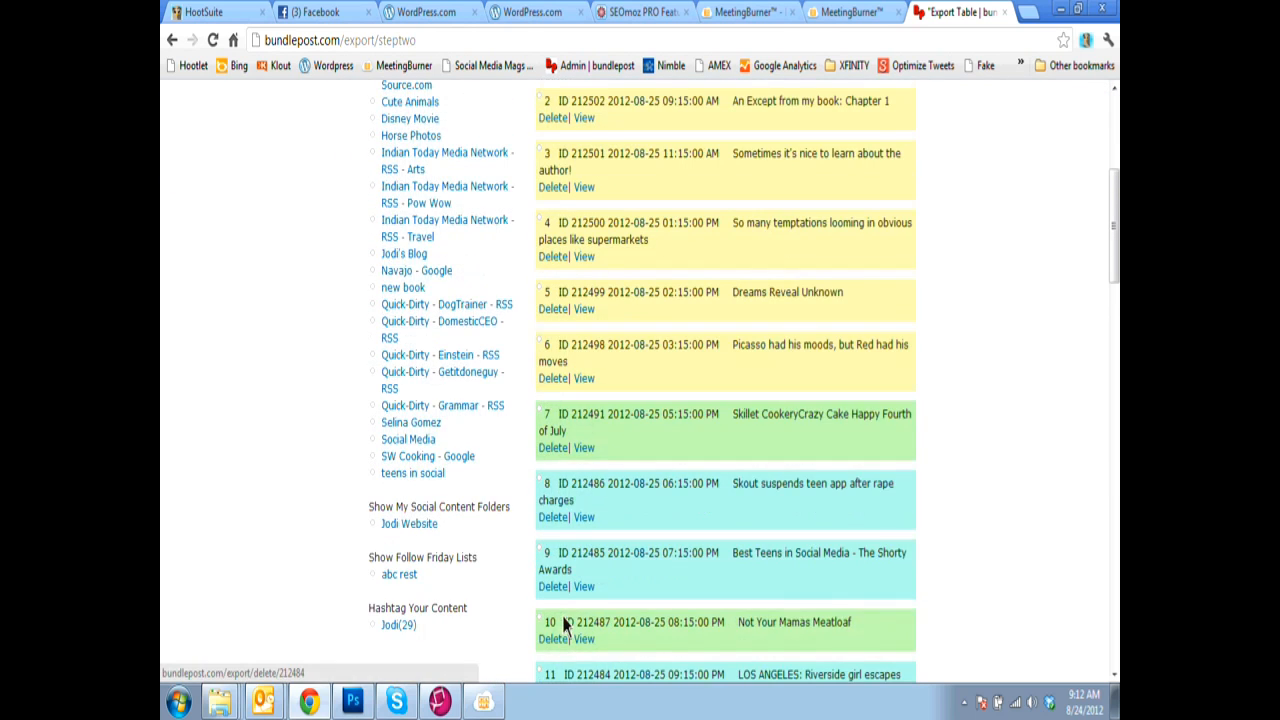
scroll(565, 624, "up", 1)
scroll(506, 560, "down", 2)
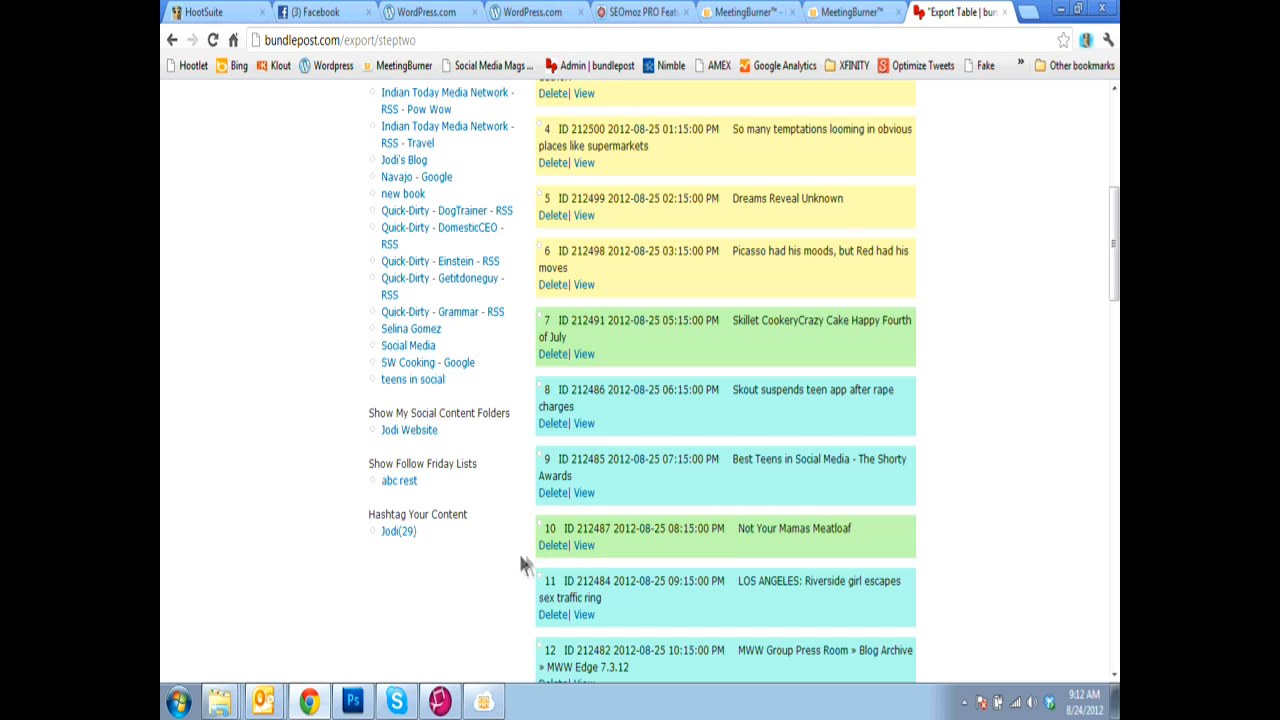
scroll(642, 550, "up", 2)
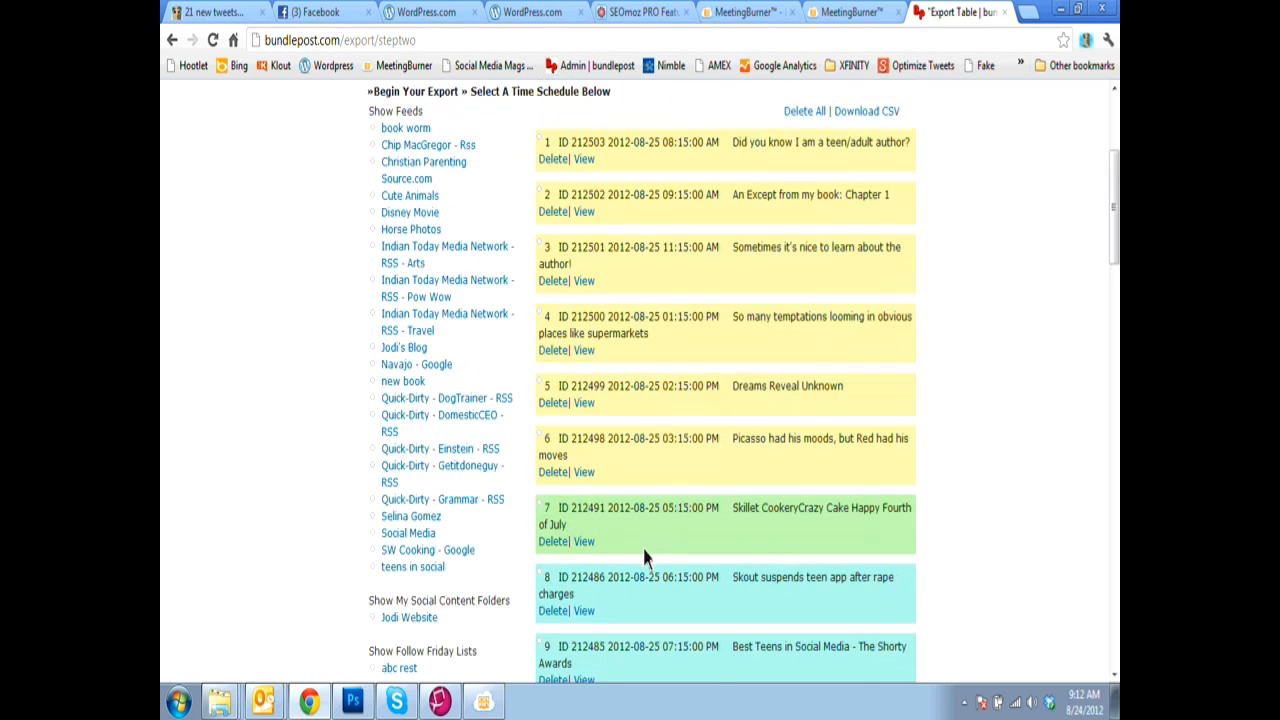
scroll(645, 558, "up", 1)
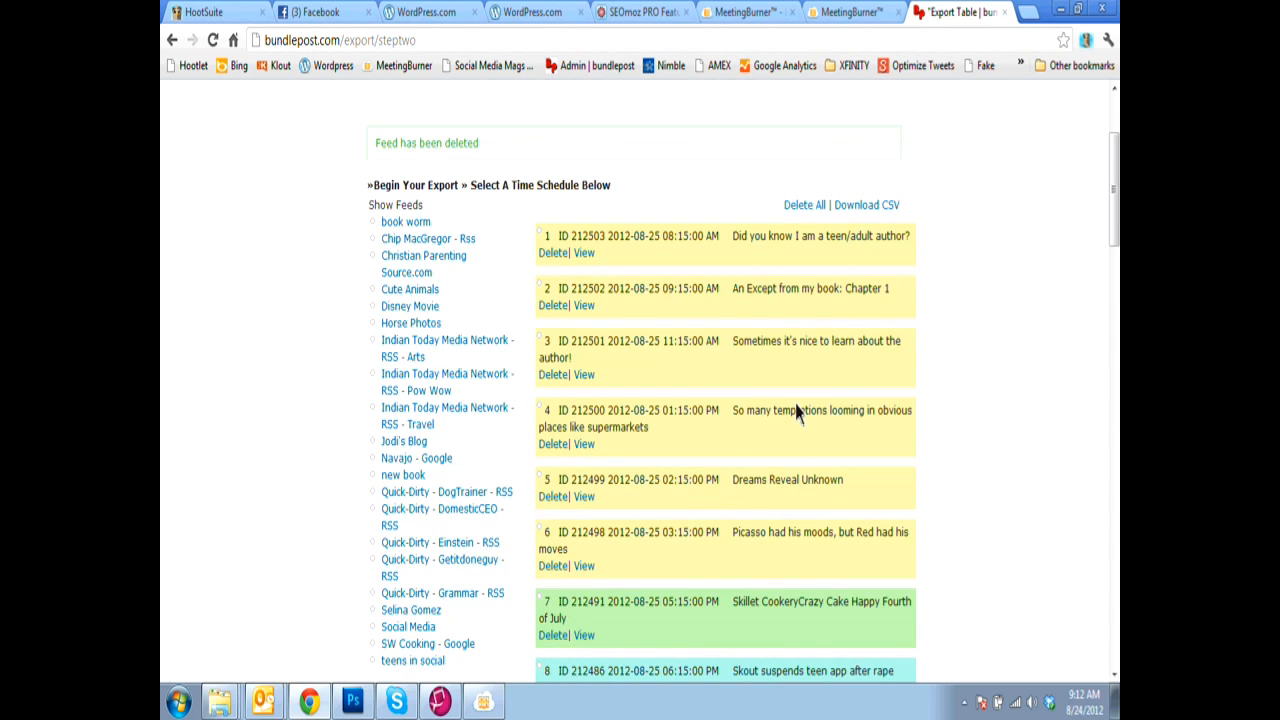
scroll(790, 416, "up", 1)
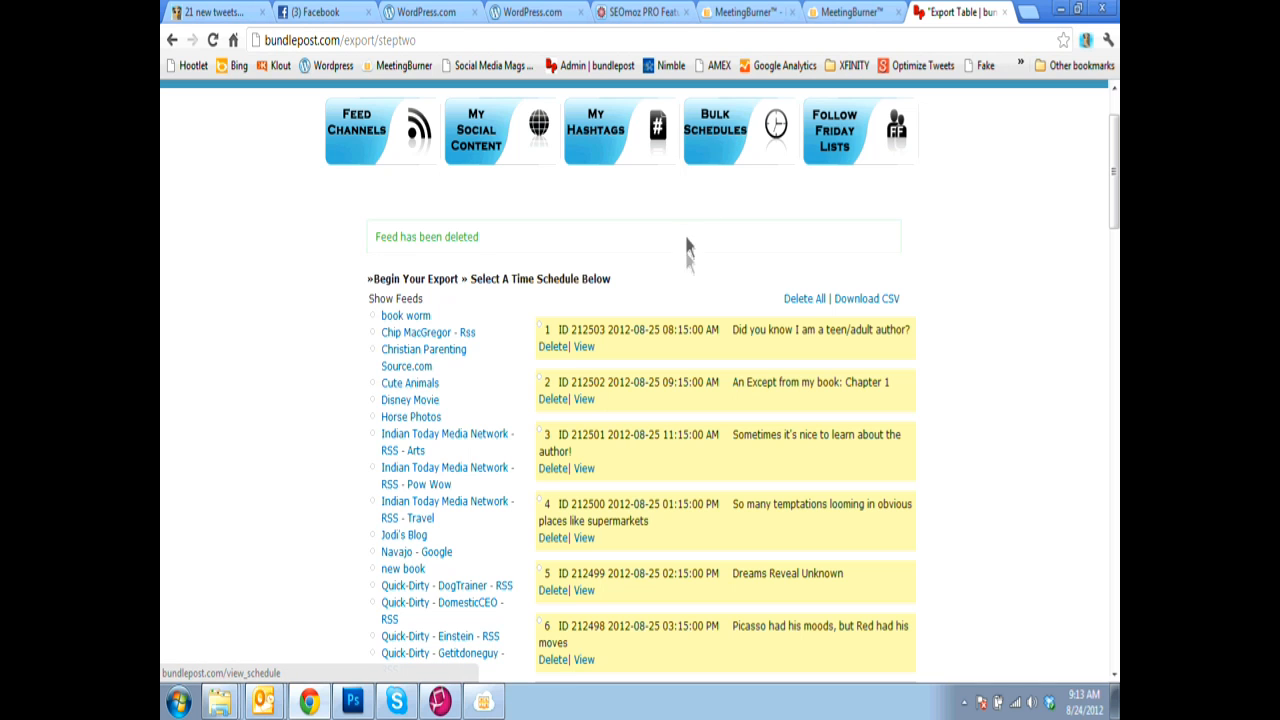
Step: Open the My Hashtags page in a separate browser tab, keeping the export table open
scroll(687, 250, "down", 5)
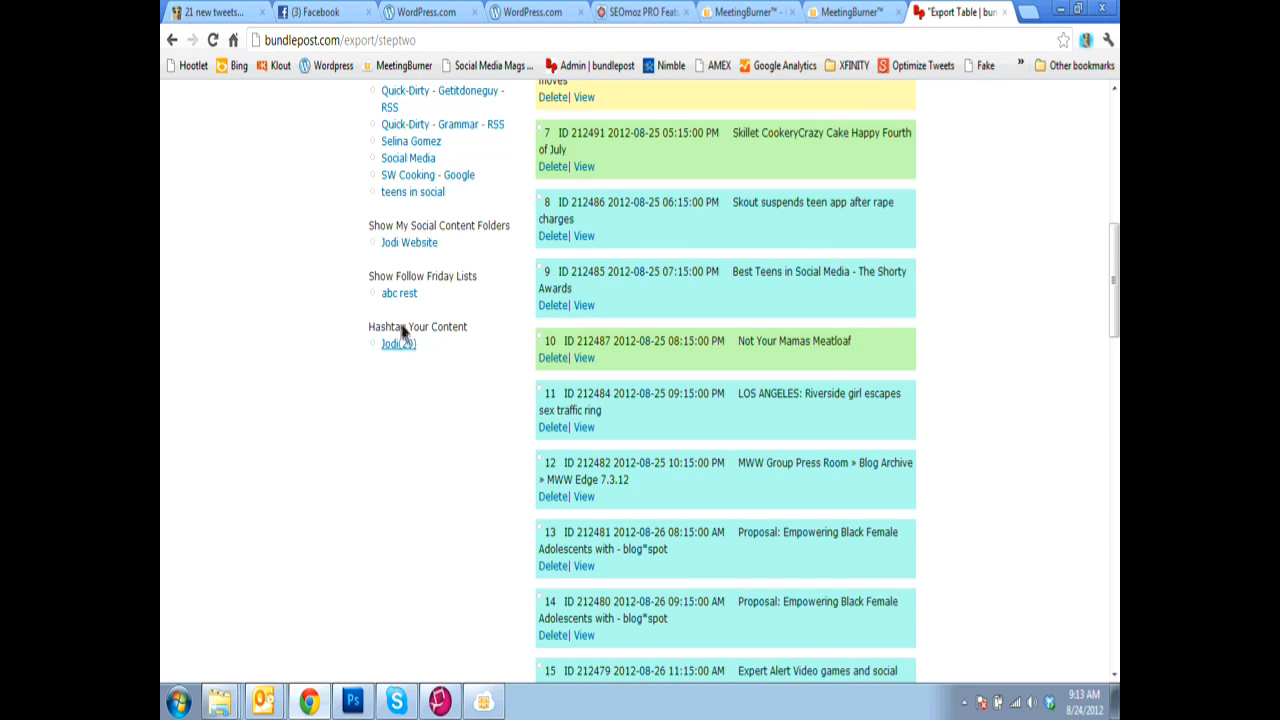
scroll(479, 366, "up", 7)
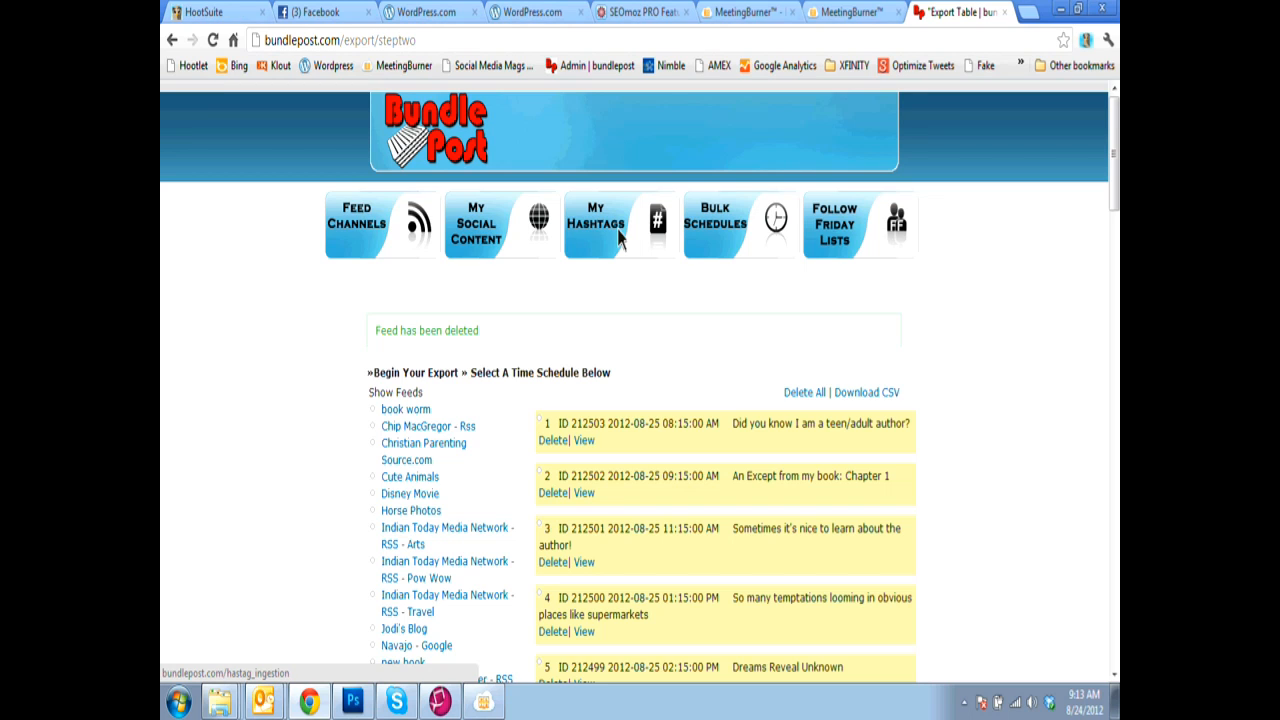
right_click(629, 227)
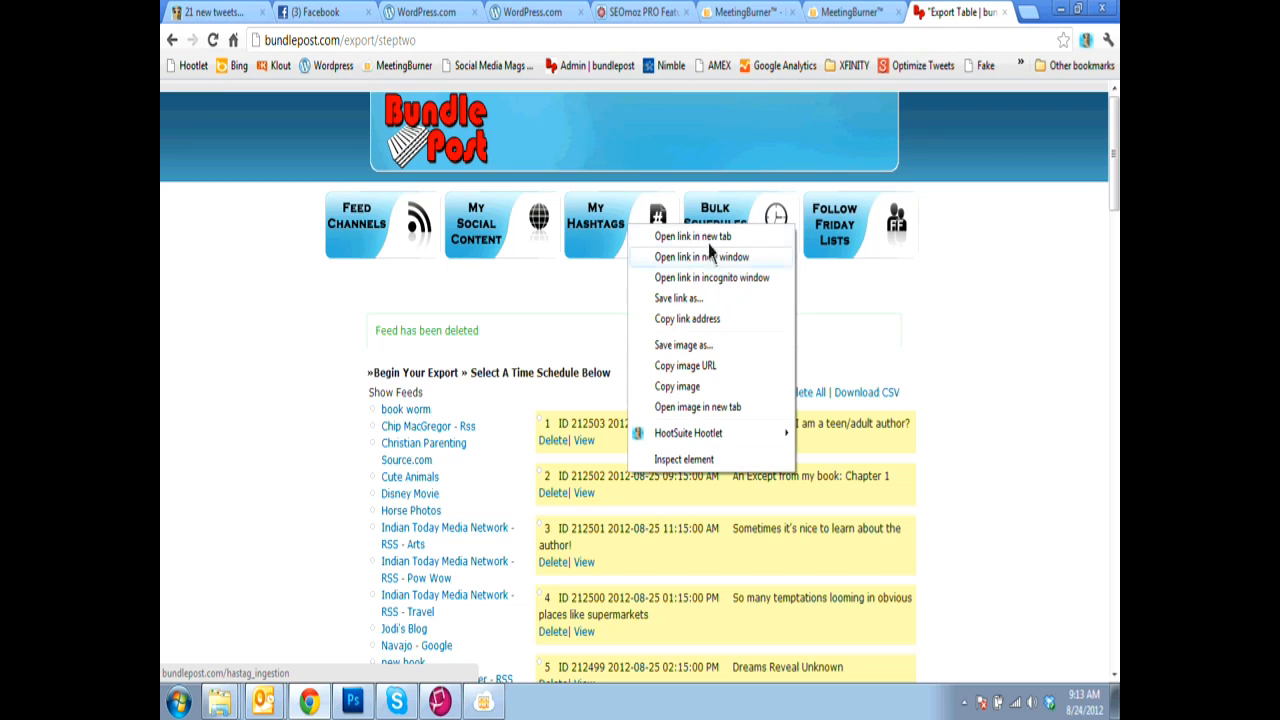
left_click(708, 240)
left_click(951, 16)
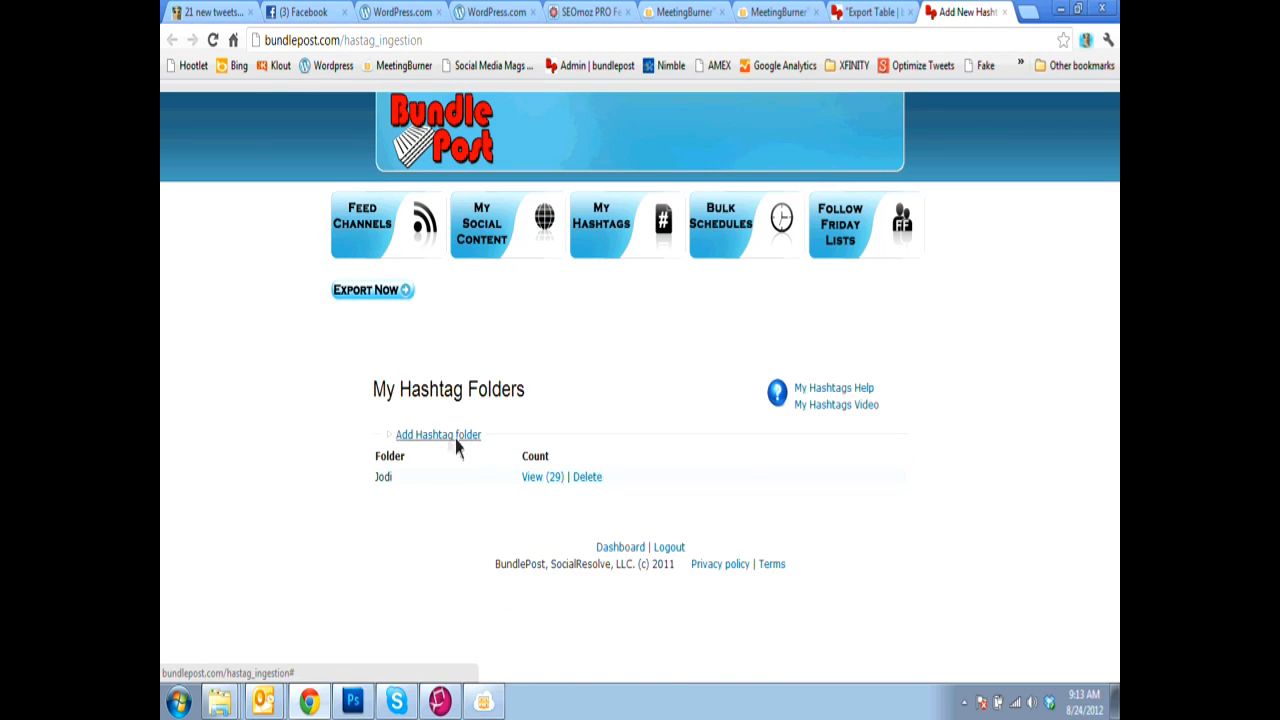
Step: View the hashtags in the existing hashtag folder and delete the first, duplicate "social media" entry
double_click(385, 480)
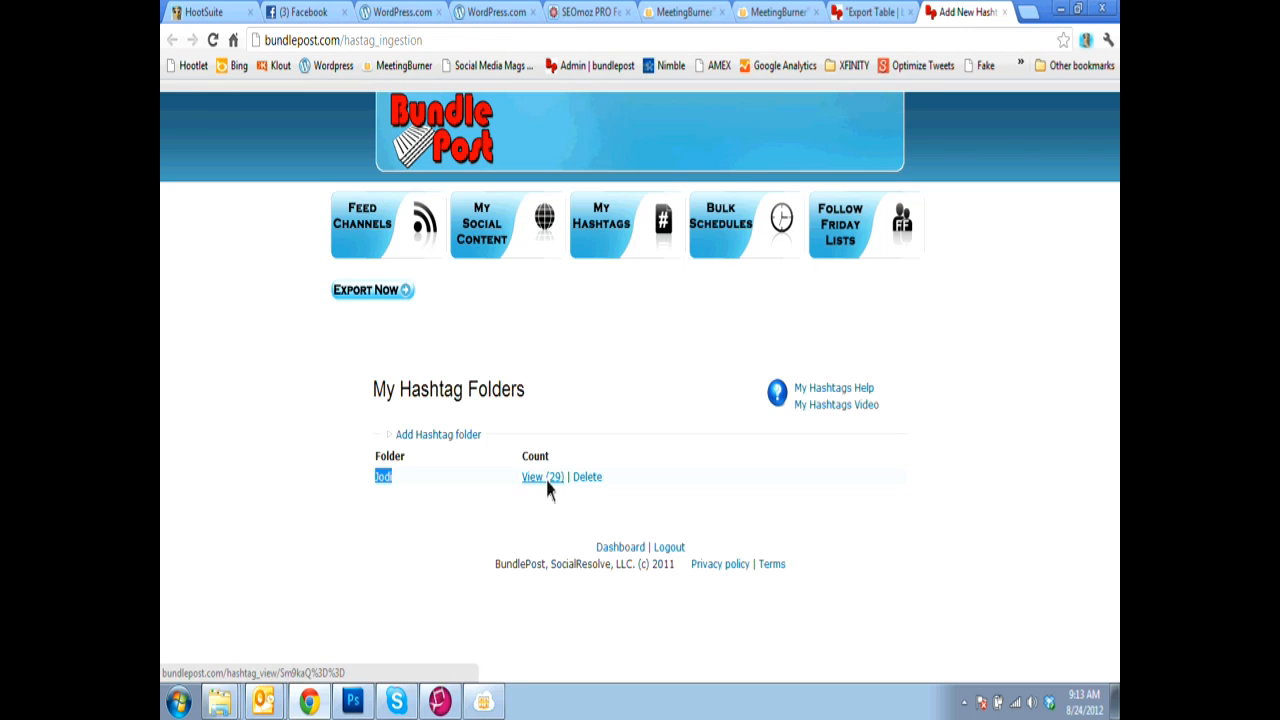
left_click(545, 478)
scroll(540, 514, "down", 1)
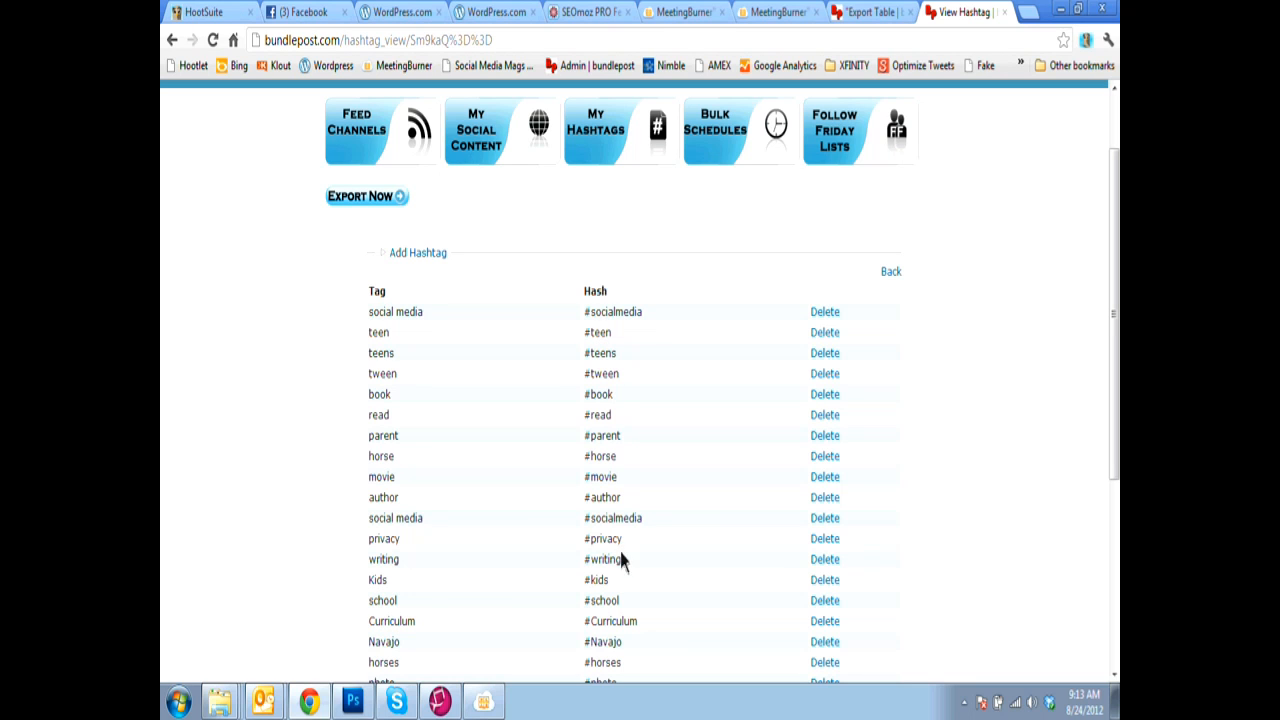
scroll(700, 480, "up", 1)
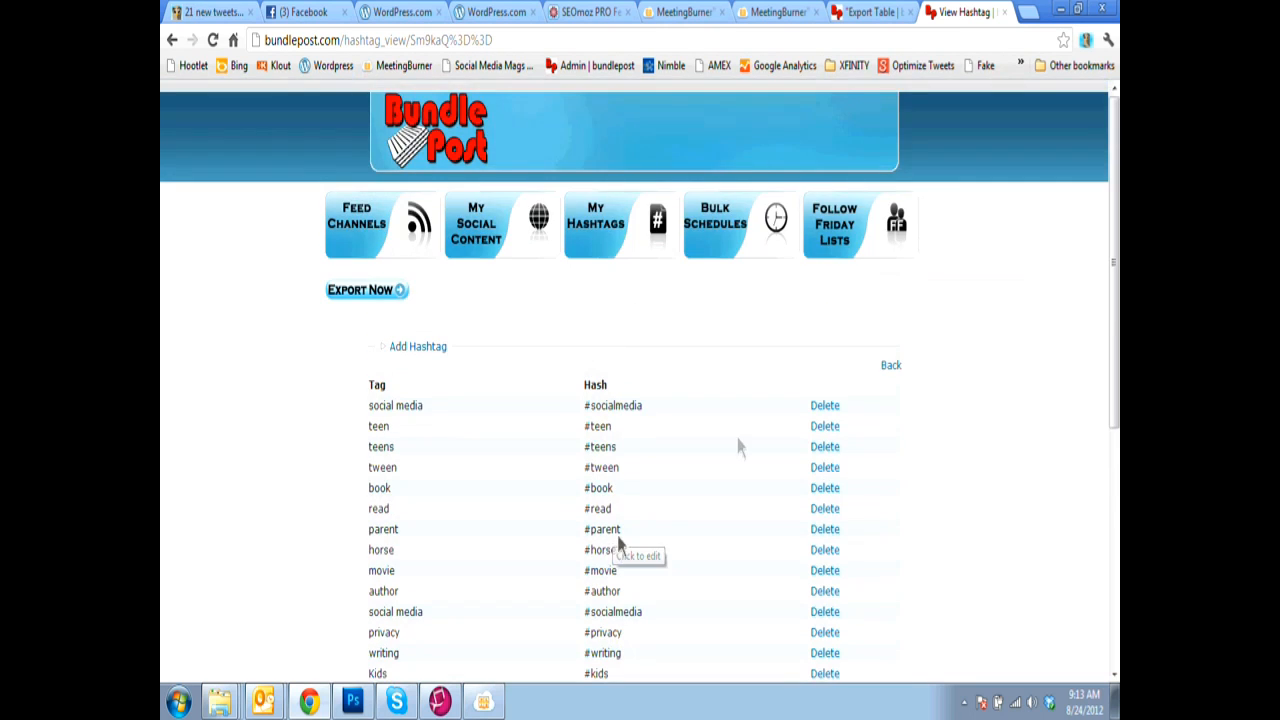
left_click(827, 408)
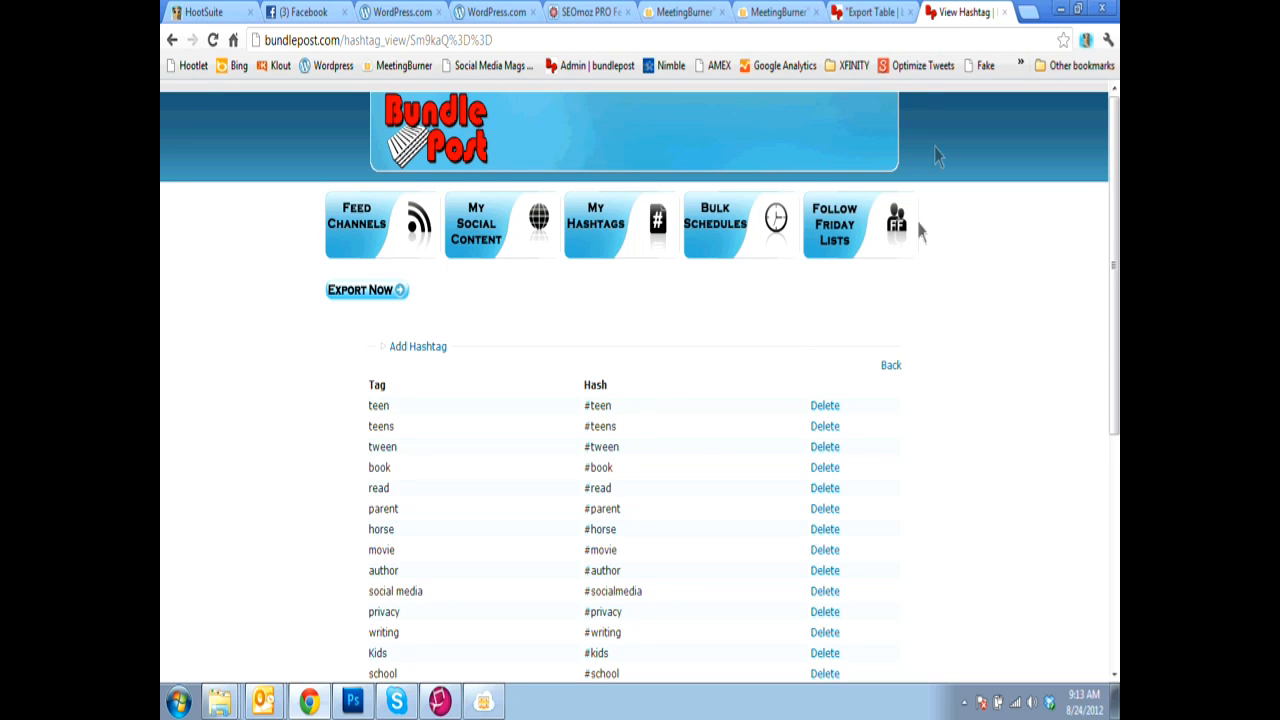
Step: Close the hashtag page and apply the hashtag folder to all content in the export table, confirming the tag list
left_click(1004, 13)
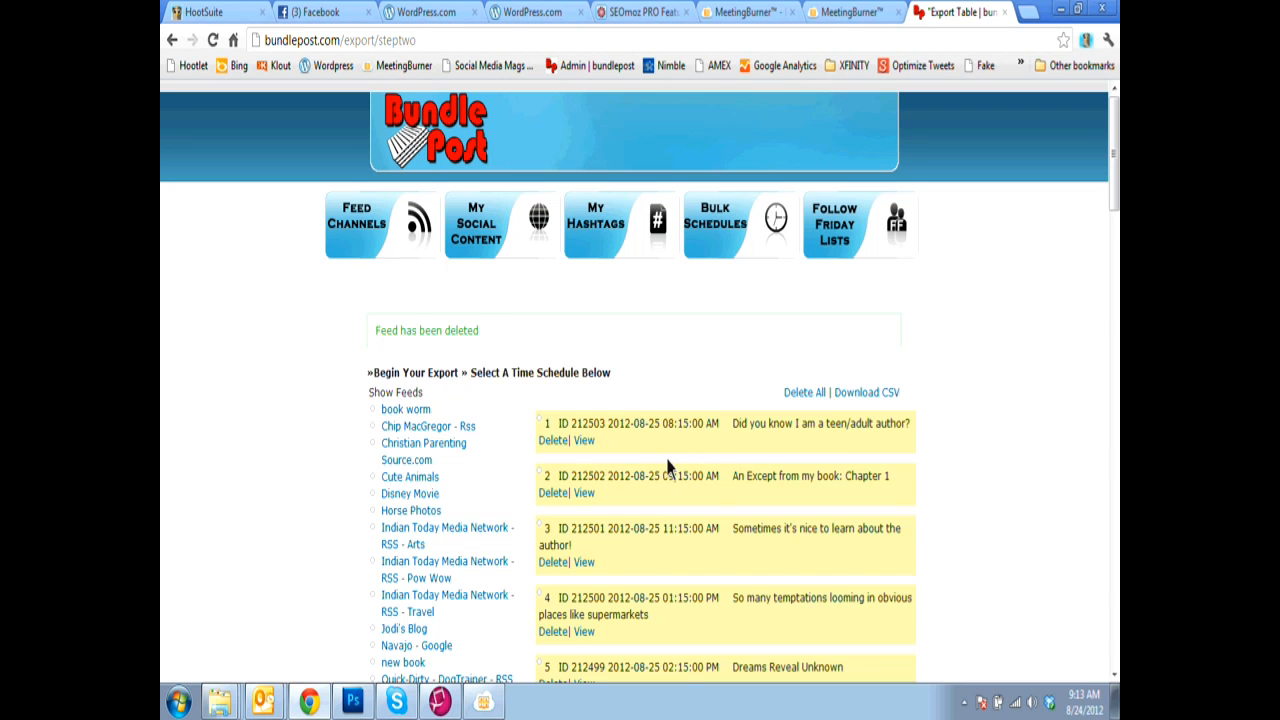
scroll(668, 467, "down", 5)
left_click(409, 449)
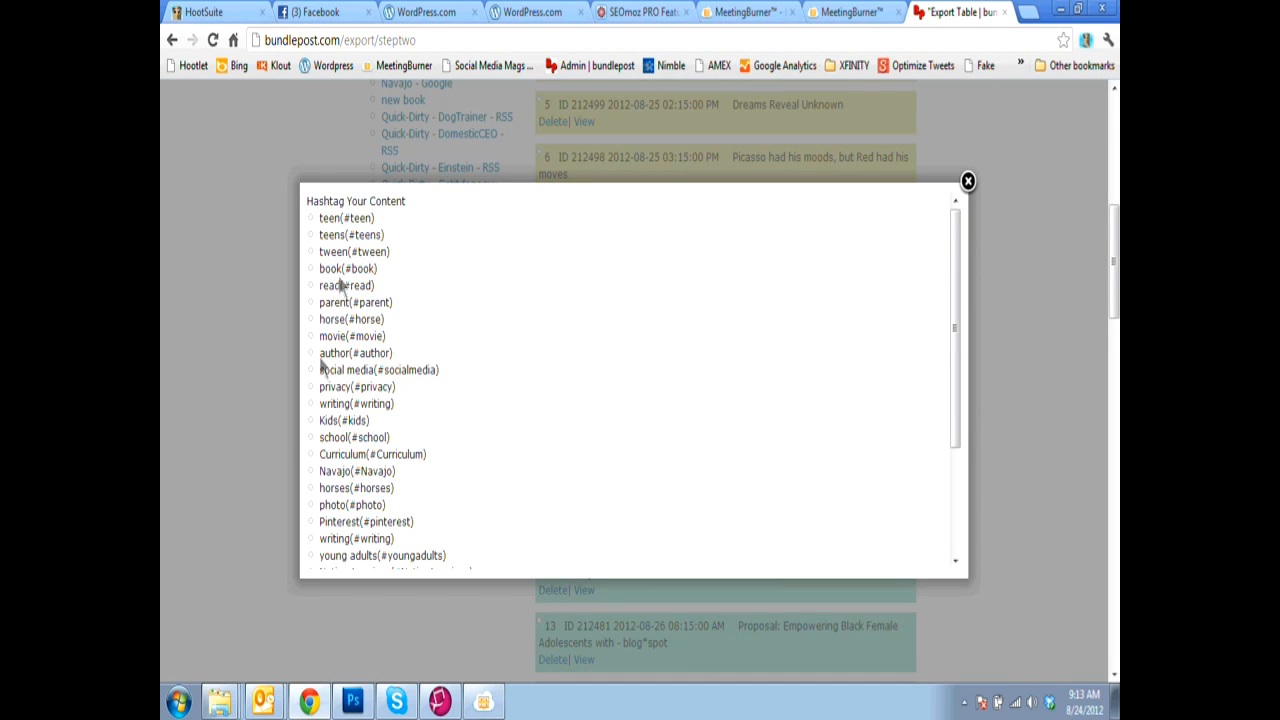
scroll(325, 492, "down", 3)
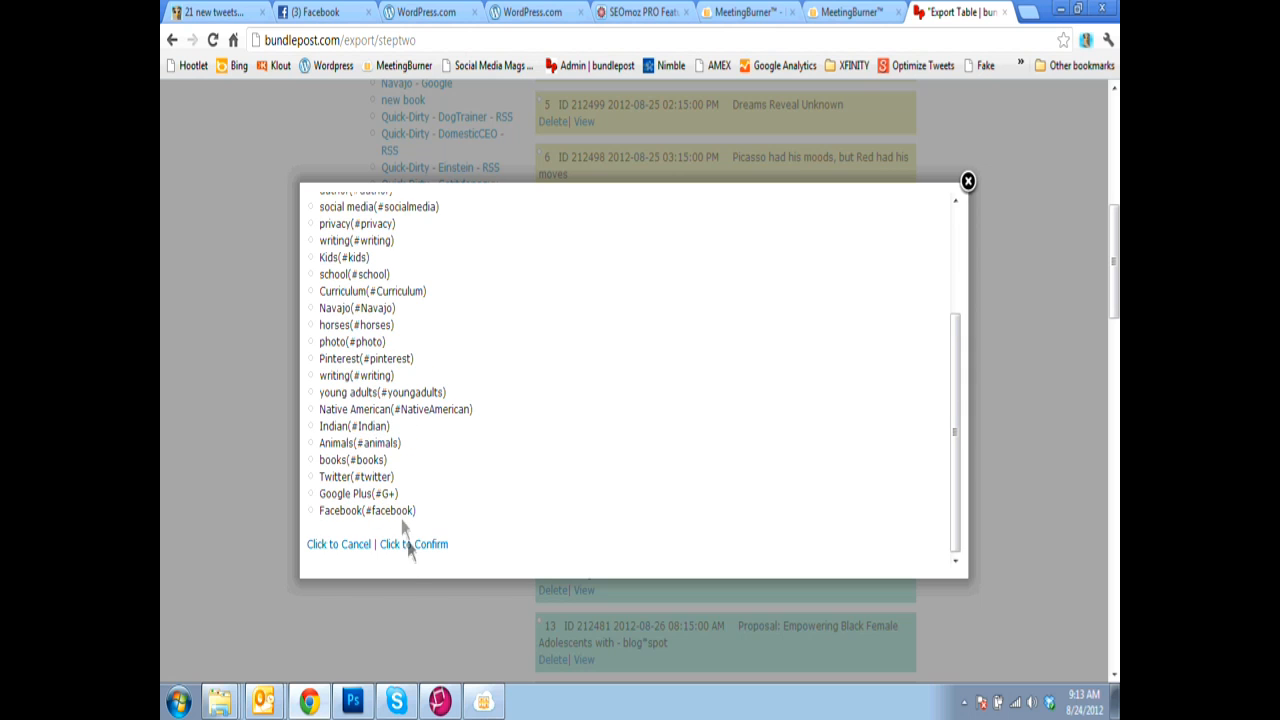
left_click(426, 550)
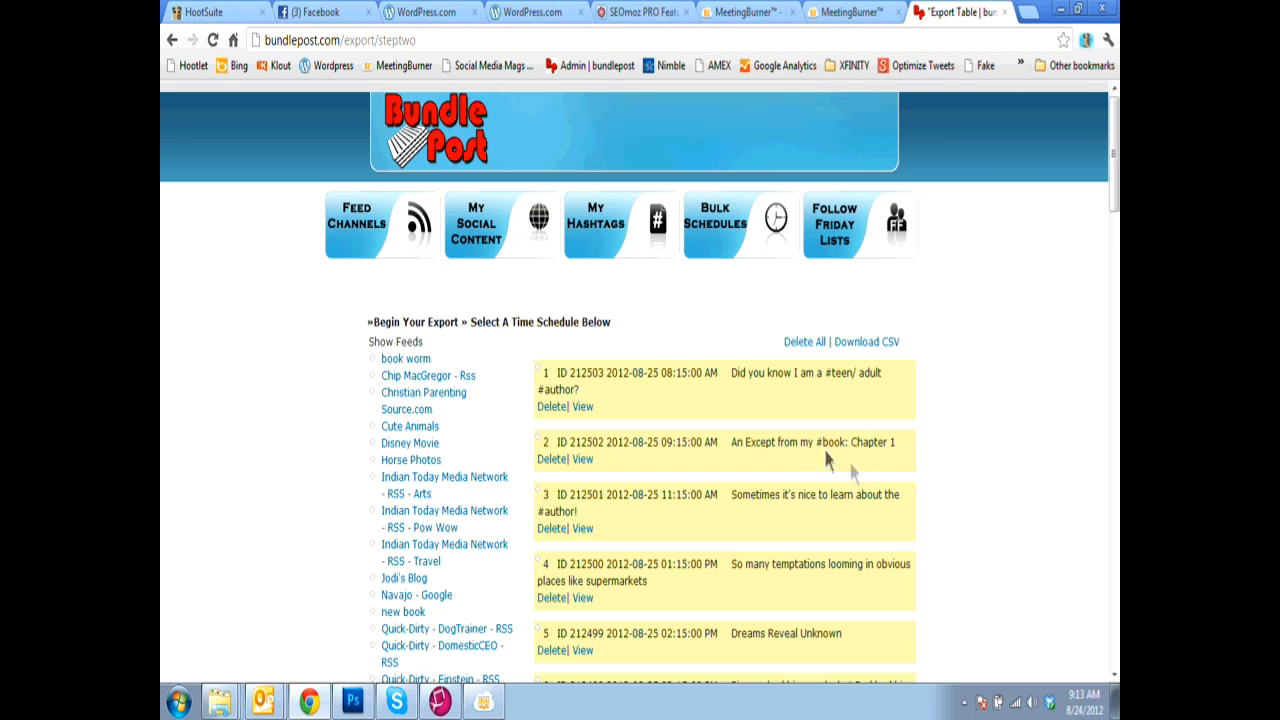
Step: Examine the whole export table to see which words in the post titles carry hashtags
scroll(790, 540, "down", 4)
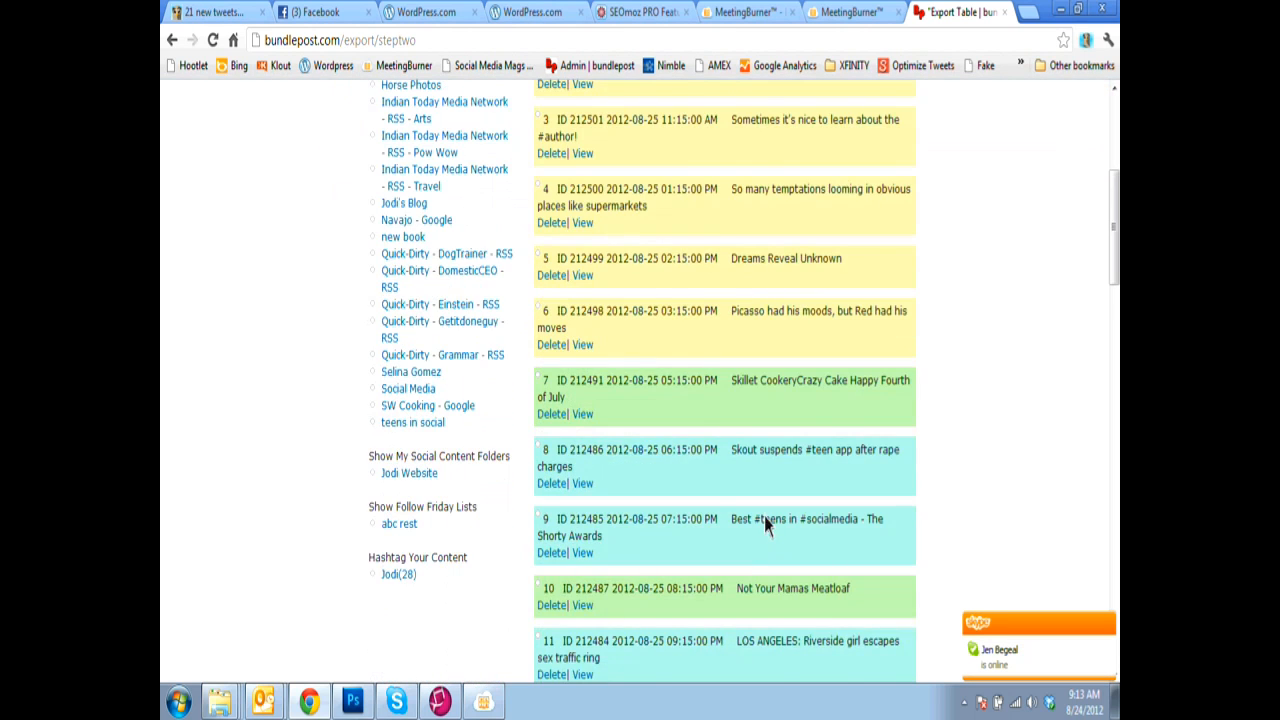
scroll(768, 515, "down", 1)
scroll(798, 477, "down", 1)
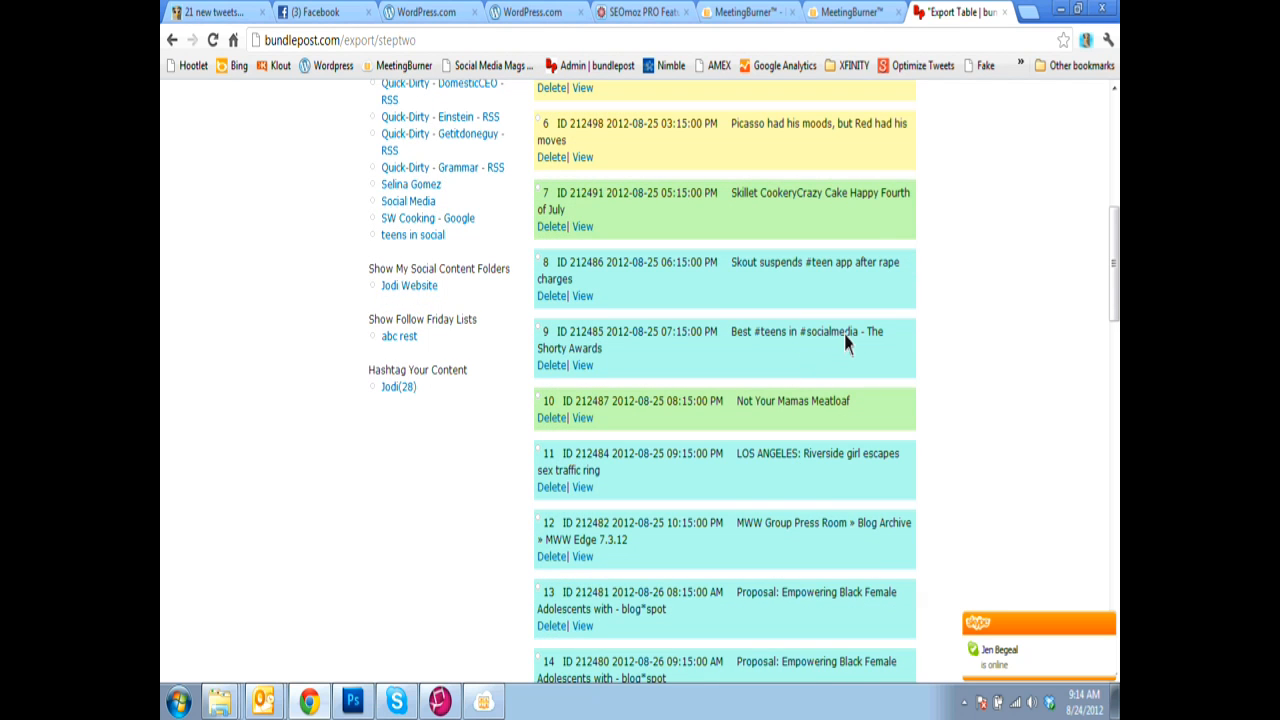
scroll(811, 400, "down", 5)
scroll(810, 445, "down", 2)
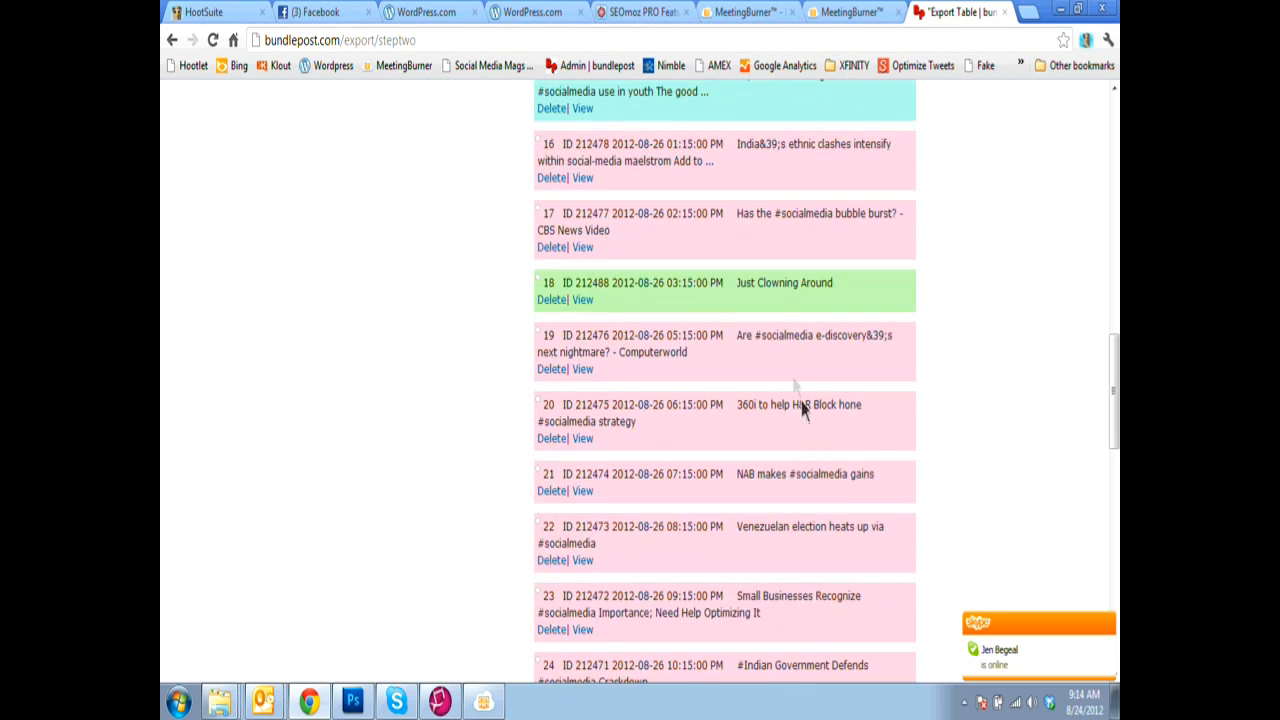
scroll(772, 485, "down", 2)
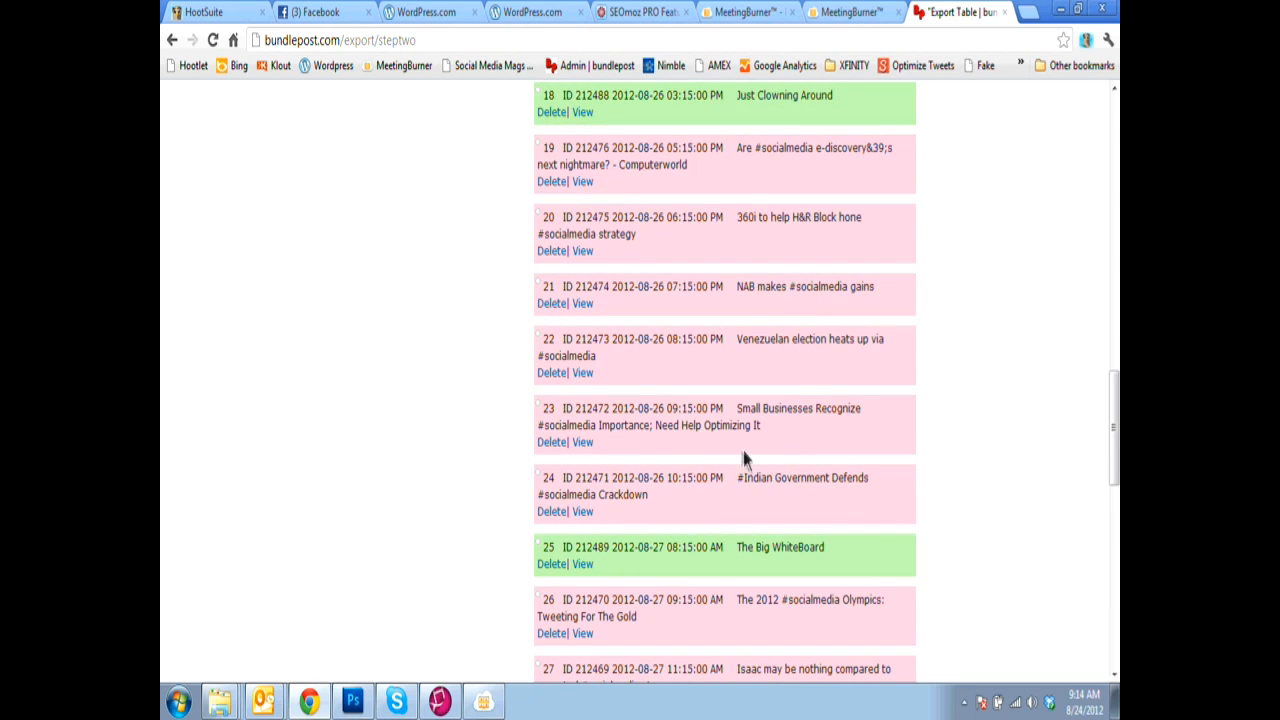
scroll(674, 443, "down", 4)
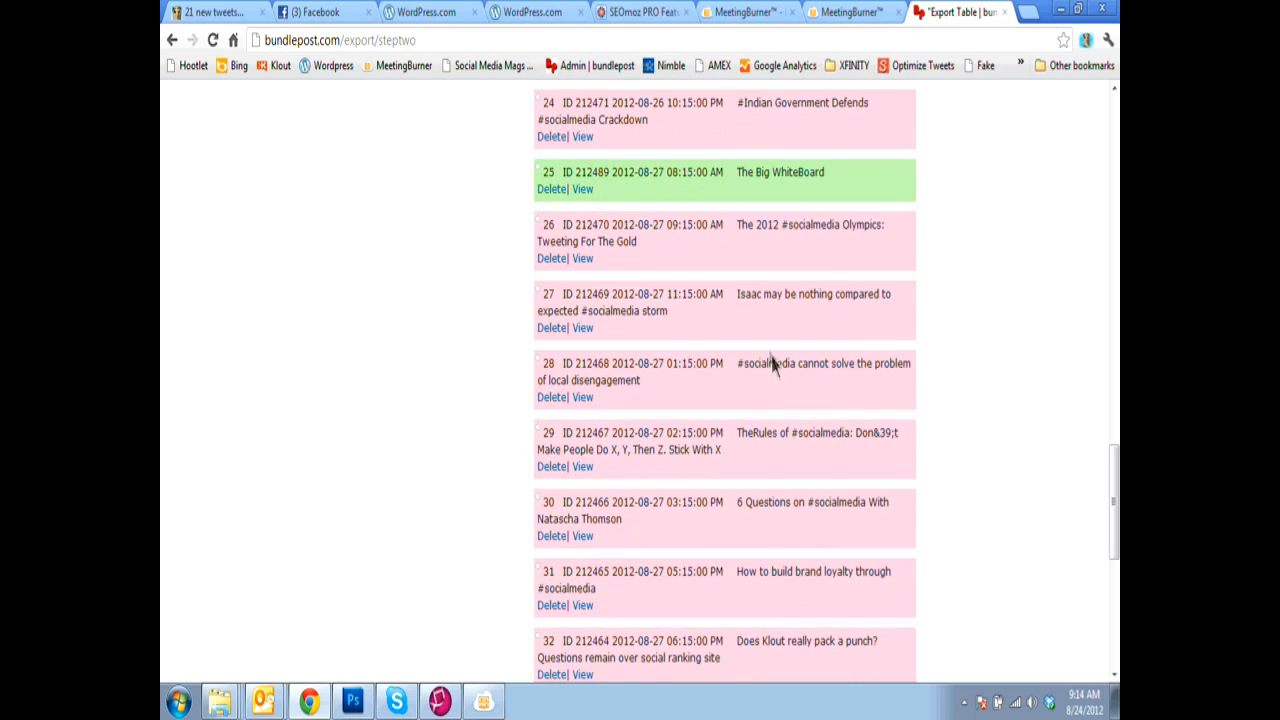
scroll(743, 470, "down", 2)
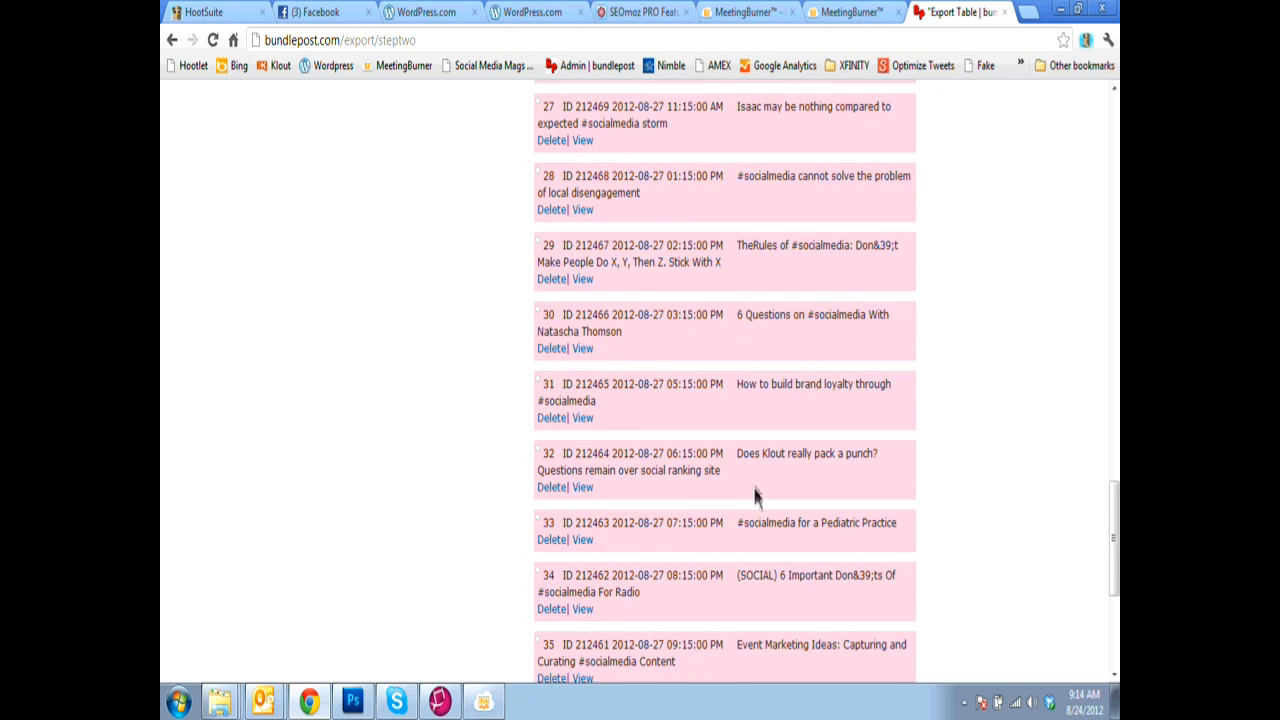
scroll(712, 485, "down", 3)
scroll(713, 487, "down", 1)
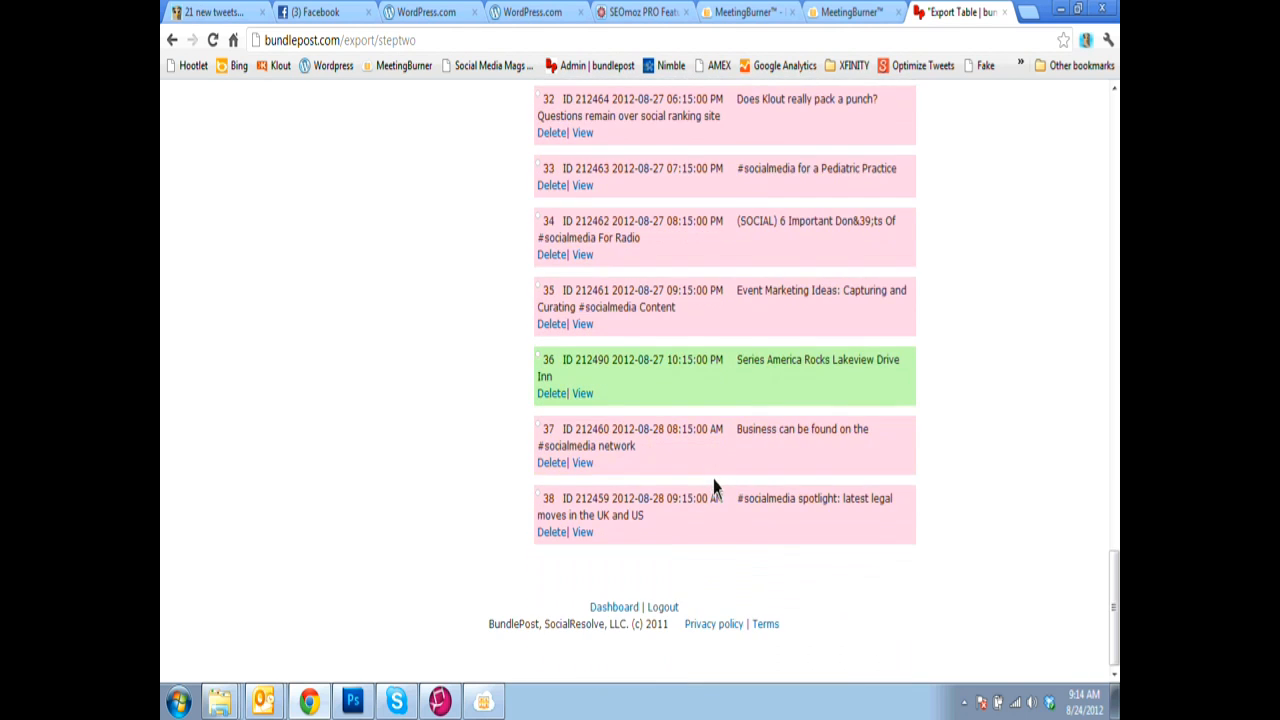
scroll(713, 485, "up", 20)
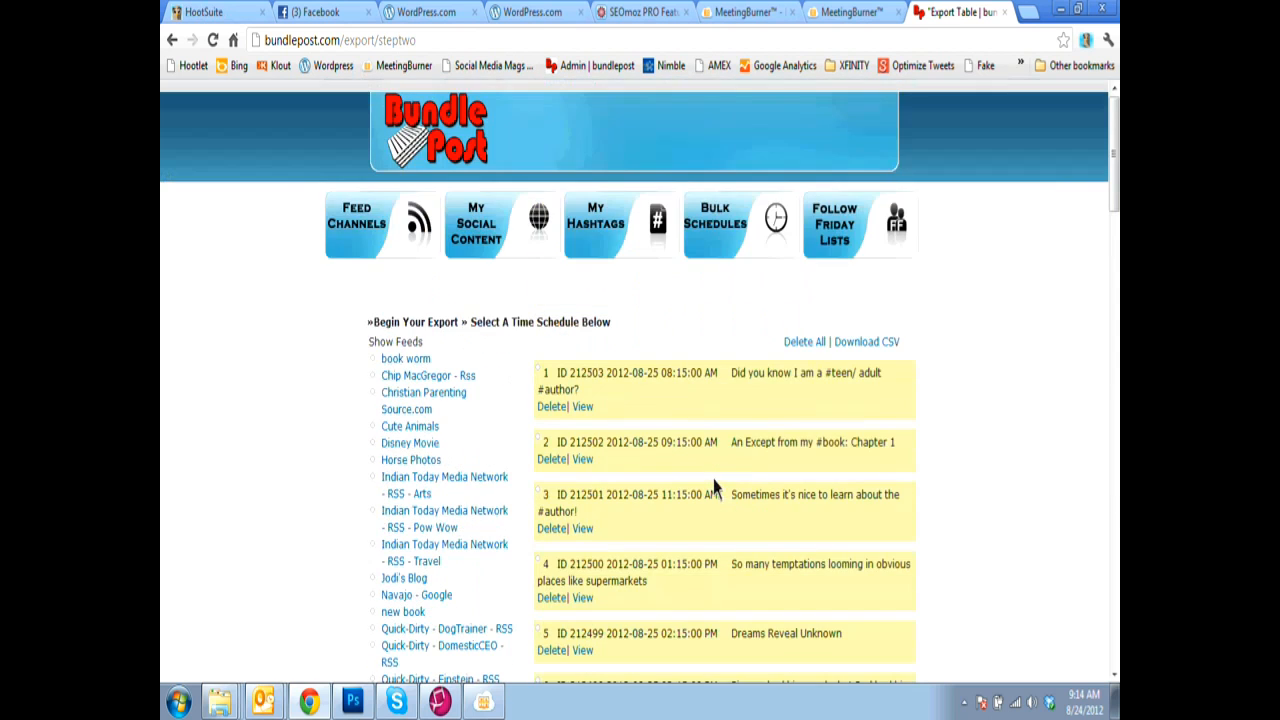
Step: Reorder the export table by moving the yellow entries 2 to 6 further down among the other posts, and check the new order
scroll(714, 486, "down", 3)
left_click_drag(735, 495, 843, 382)
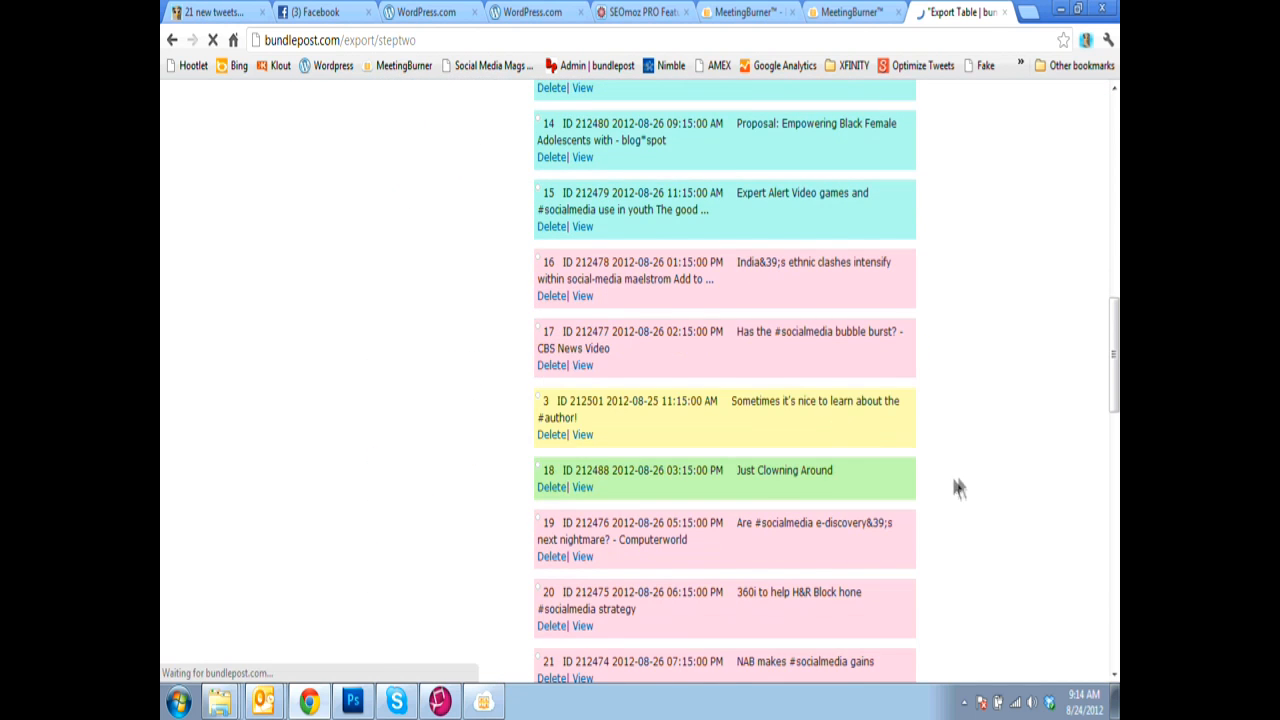
left_click_drag(855, 460, 1003, 571)
left_click_drag(866, 505, 890, 287)
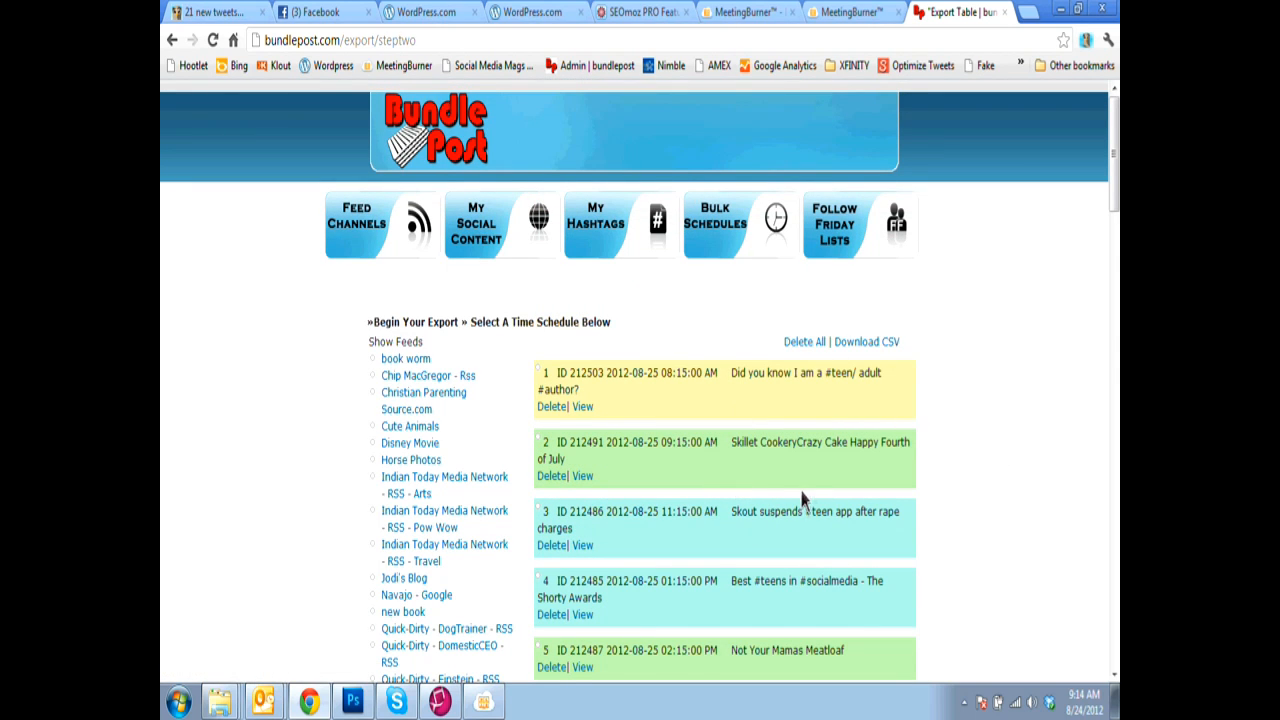
scroll(800, 498, "down", 7)
scroll(800, 498, "up", 8)
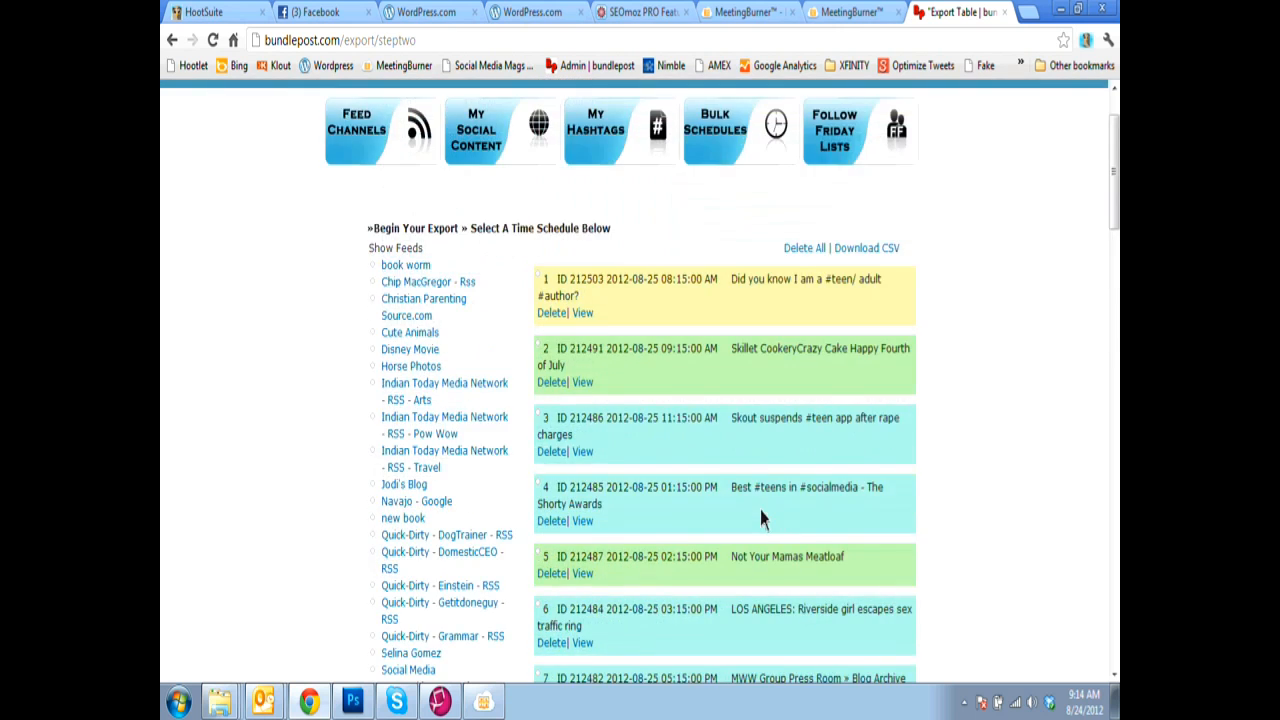
Step: Download the export as a CSV into the Demo folder on the Desktop, naming it with the owner's first name followed by "_Twitter8-24"
left_click(884, 345)
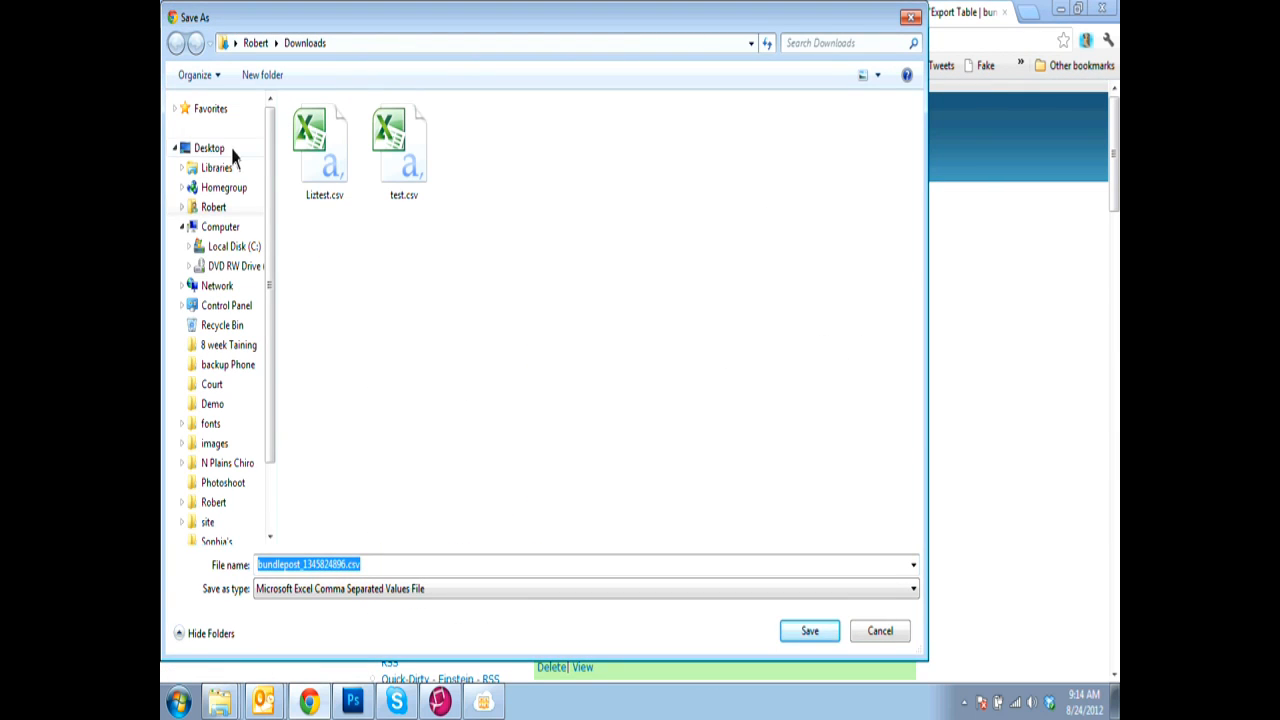
left_click(232, 152)
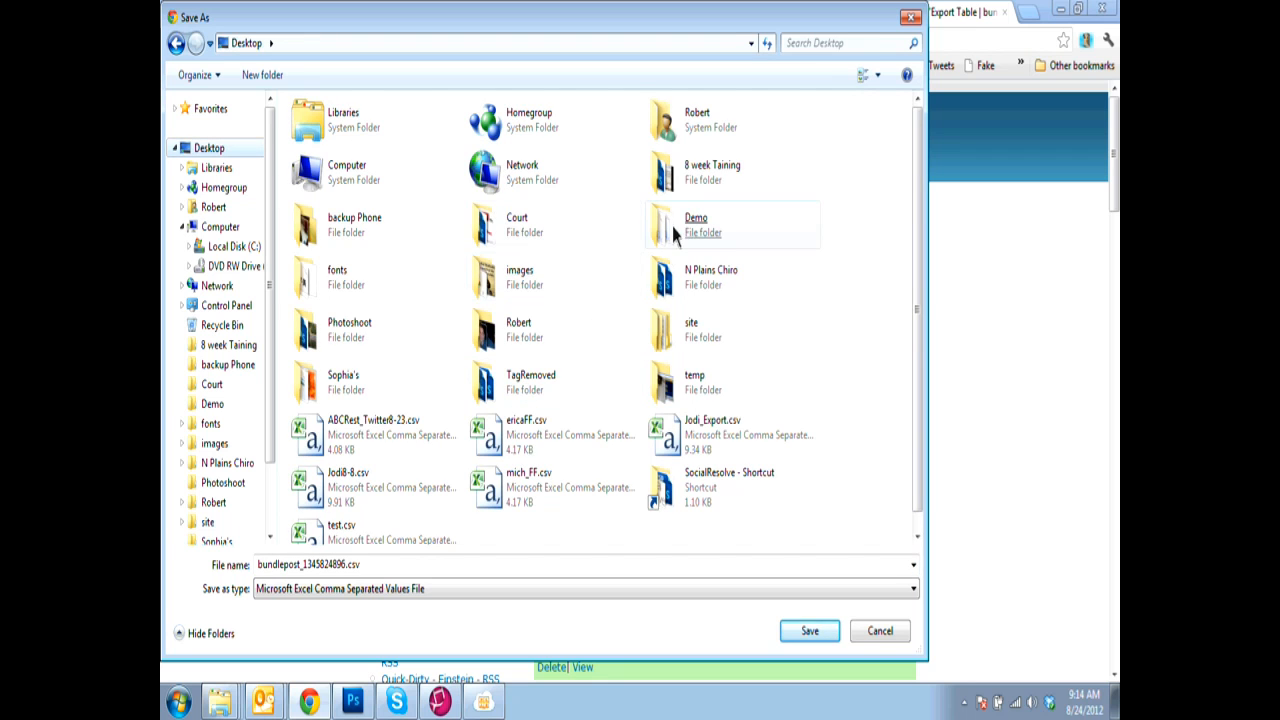
double_click(673, 230)
double_click(385, 568)
type("Robert_Twitte")
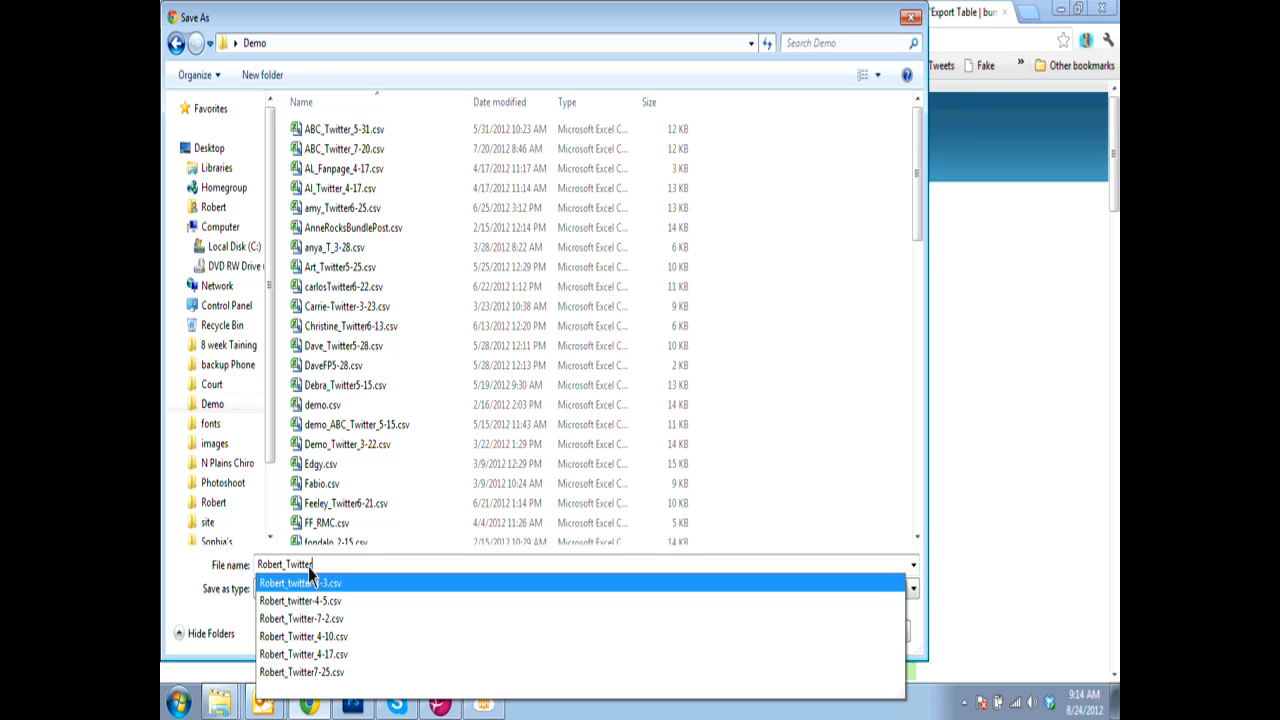
type("8-24")
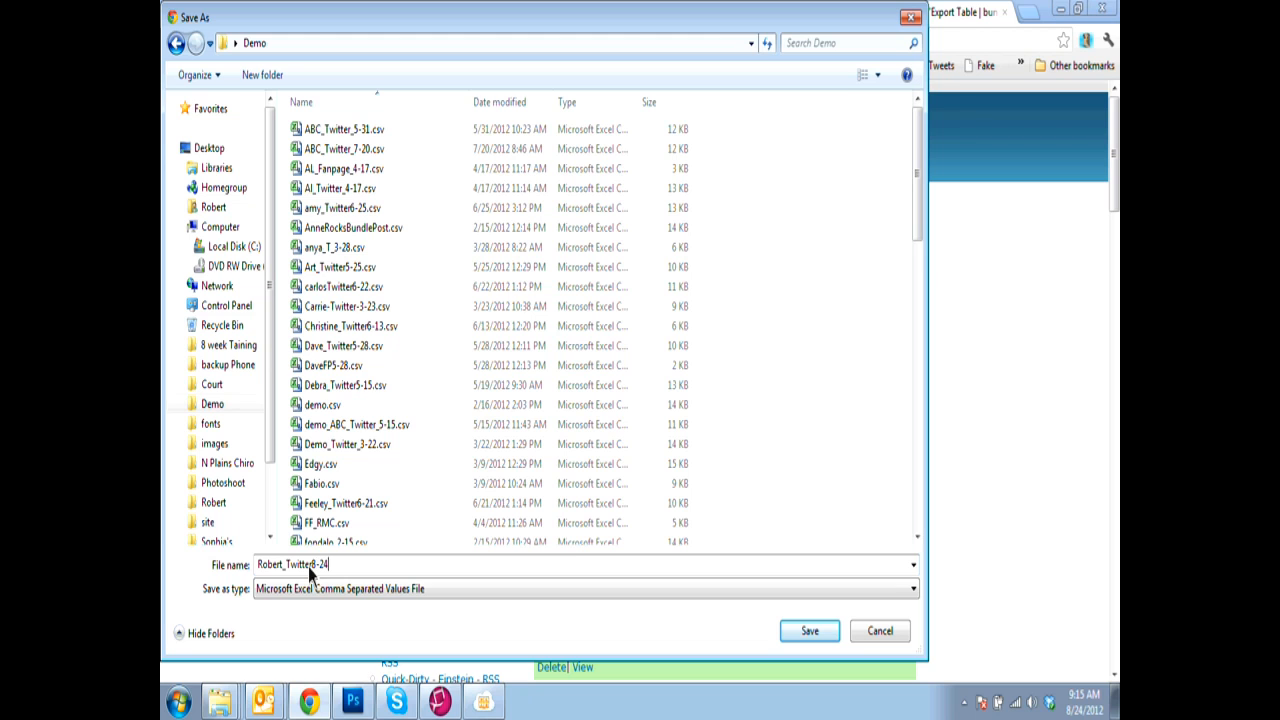
left_click(810, 632)
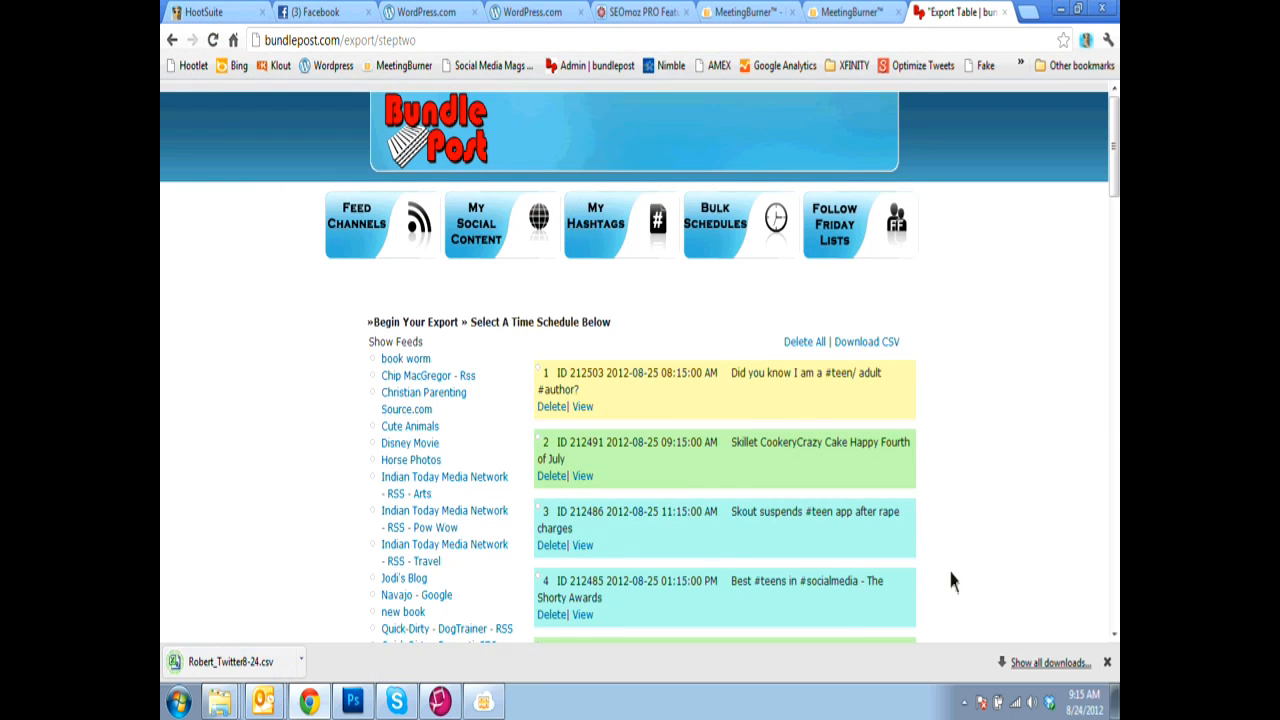
left_click(1105, 661)
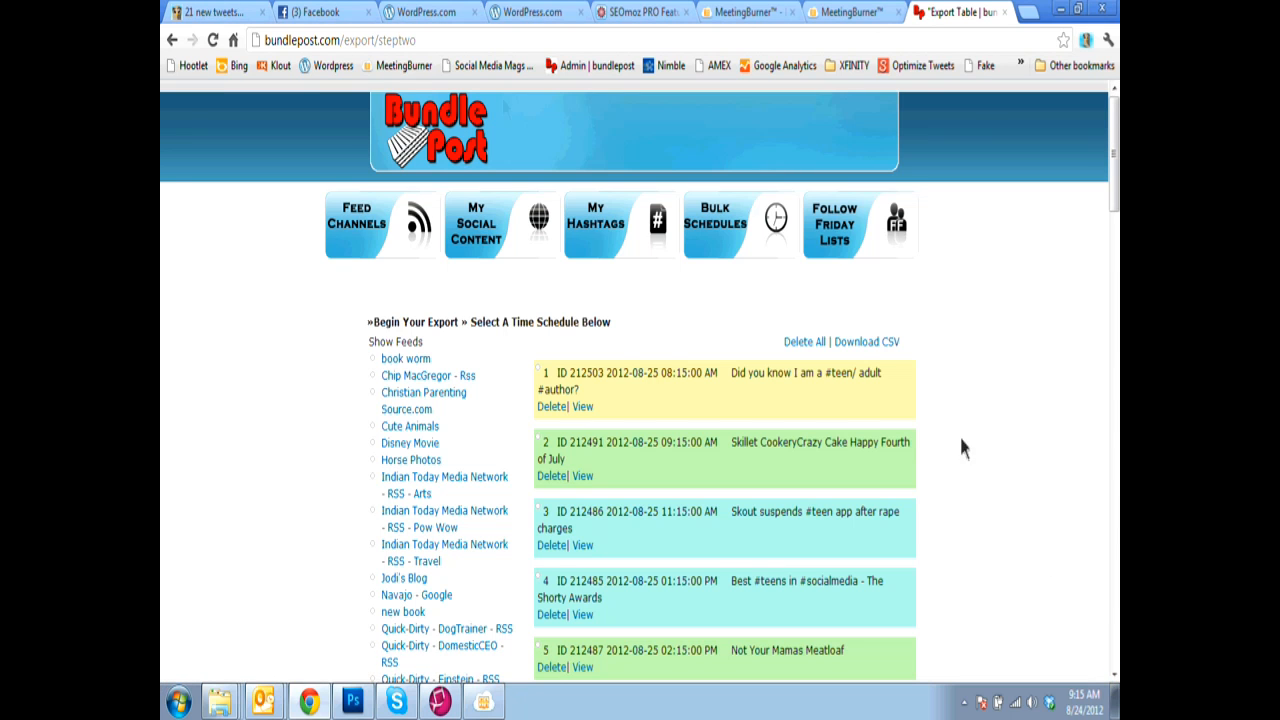
Step: Switch to HootSuite, dismiss the open profile, draft the message "sgasg" and open the bulk message uploader from its scheduling options
left_click(234, 13)
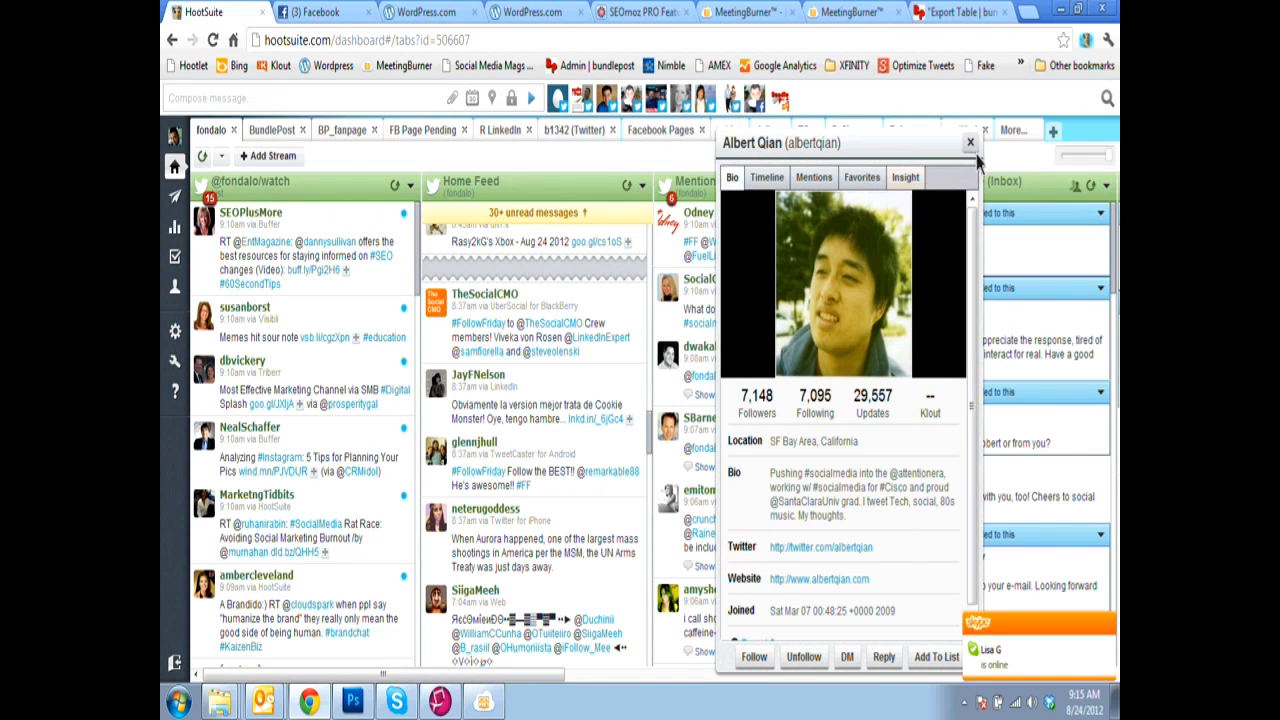
left_click(970, 143)
left_click(388, 100)
type("sgas")
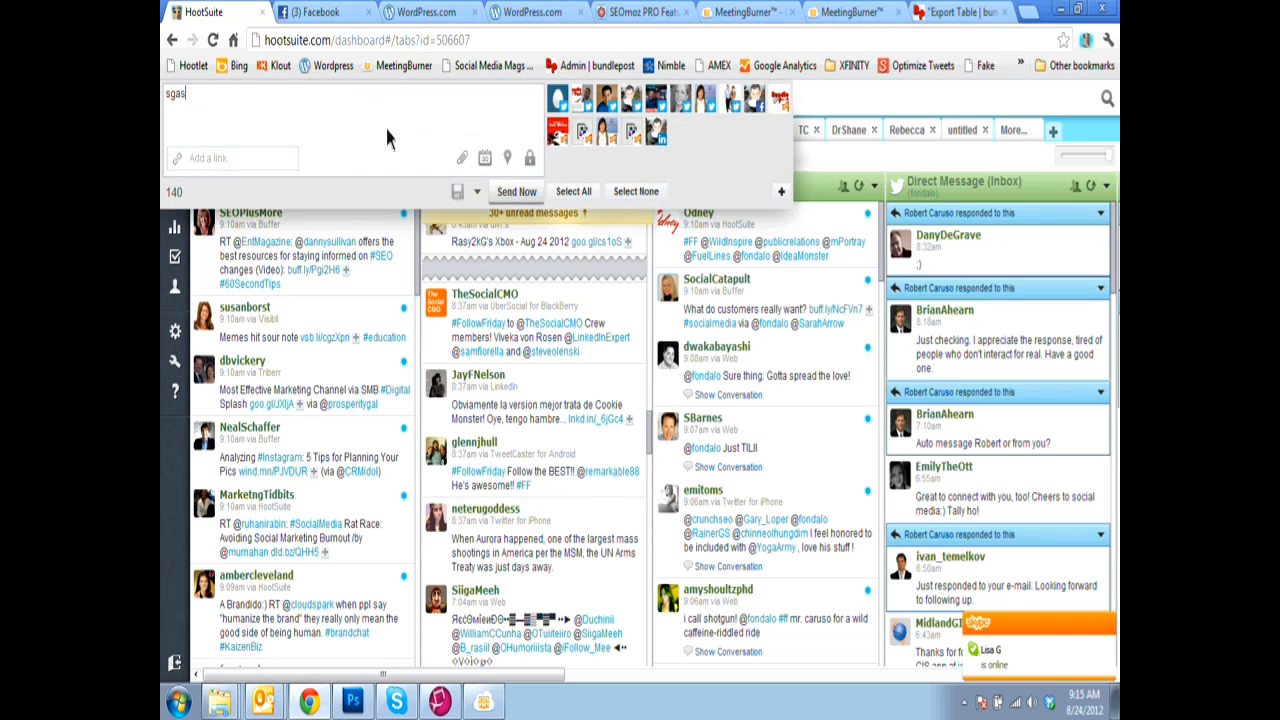
type("g")
left_click(484, 158)
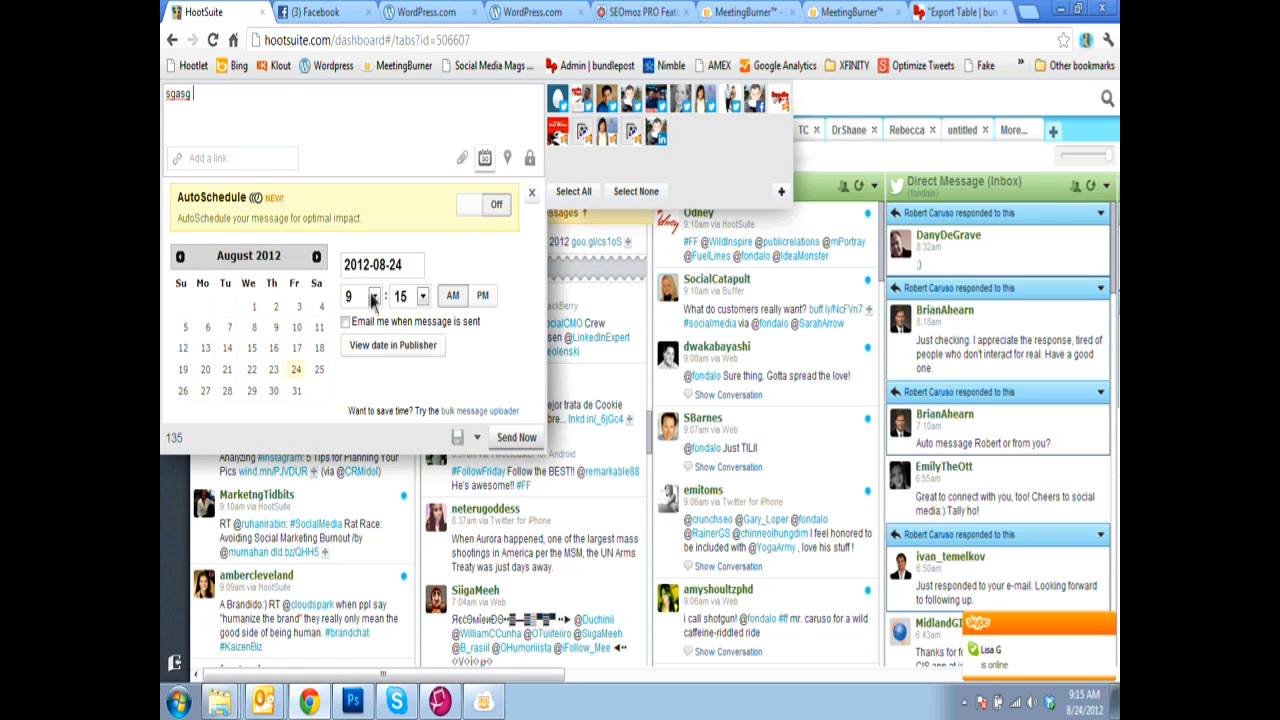
left_click(481, 416)
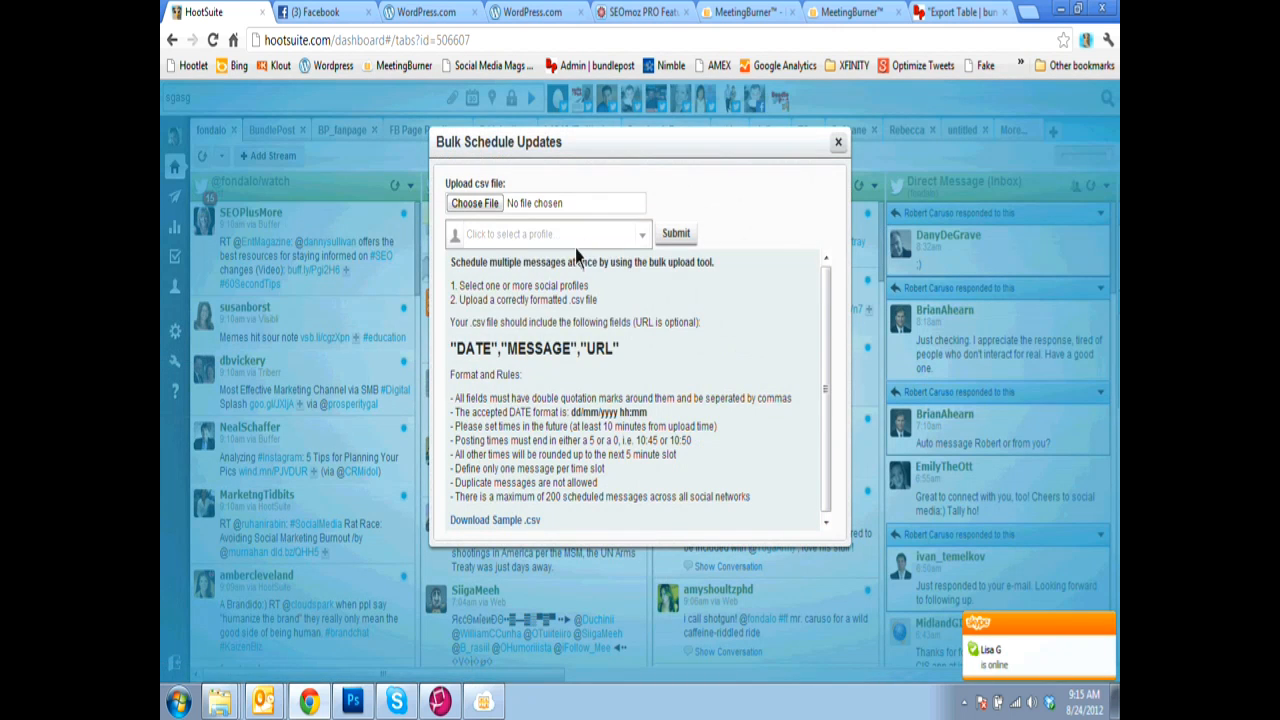
Step: Select the b1342 Twitter profile as the destination for the bulk scheduled updates
left_click(574, 240)
scroll(568, 379, "down", 5)
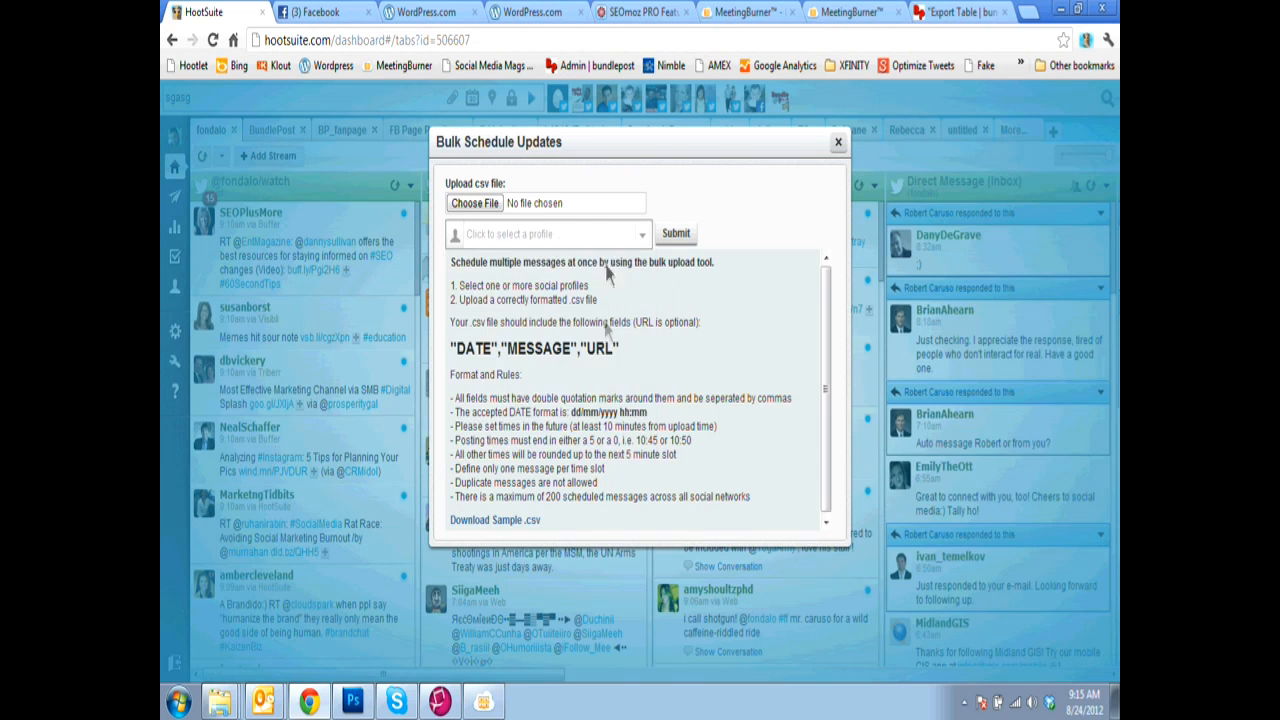
left_click(565, 237)
scroll(537, 325, "up", 5)
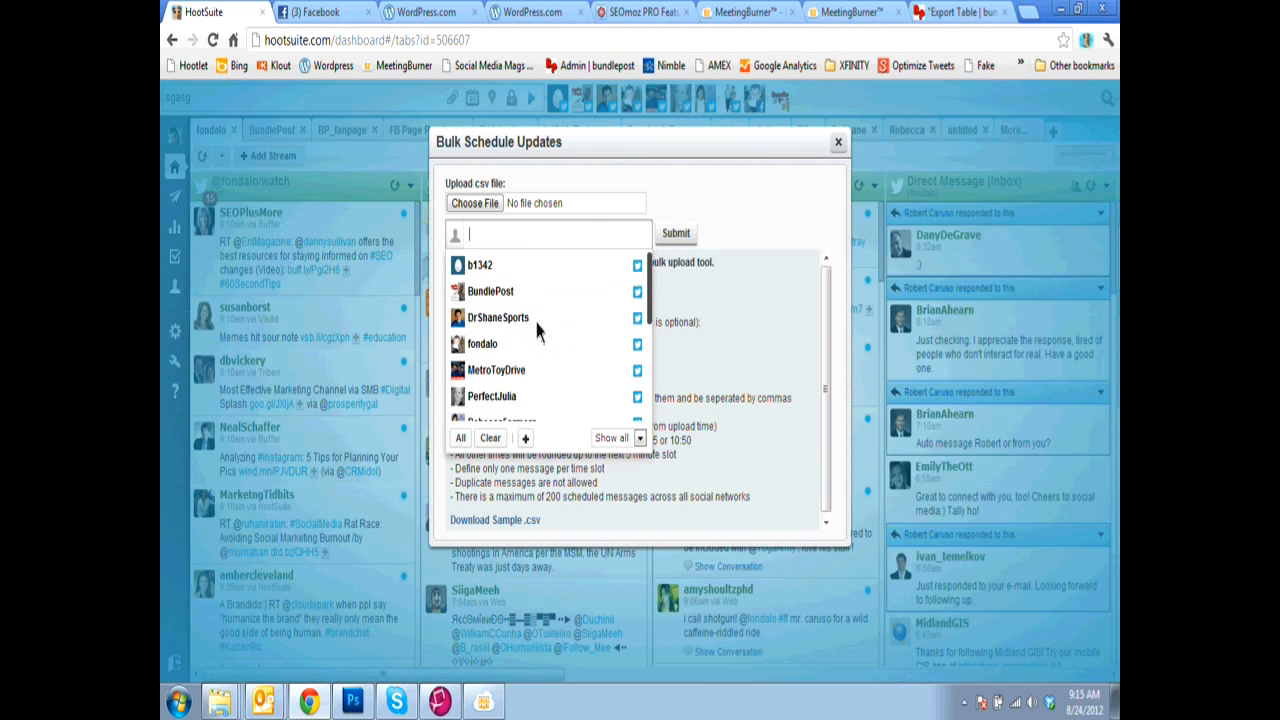
left_click(533, 267)
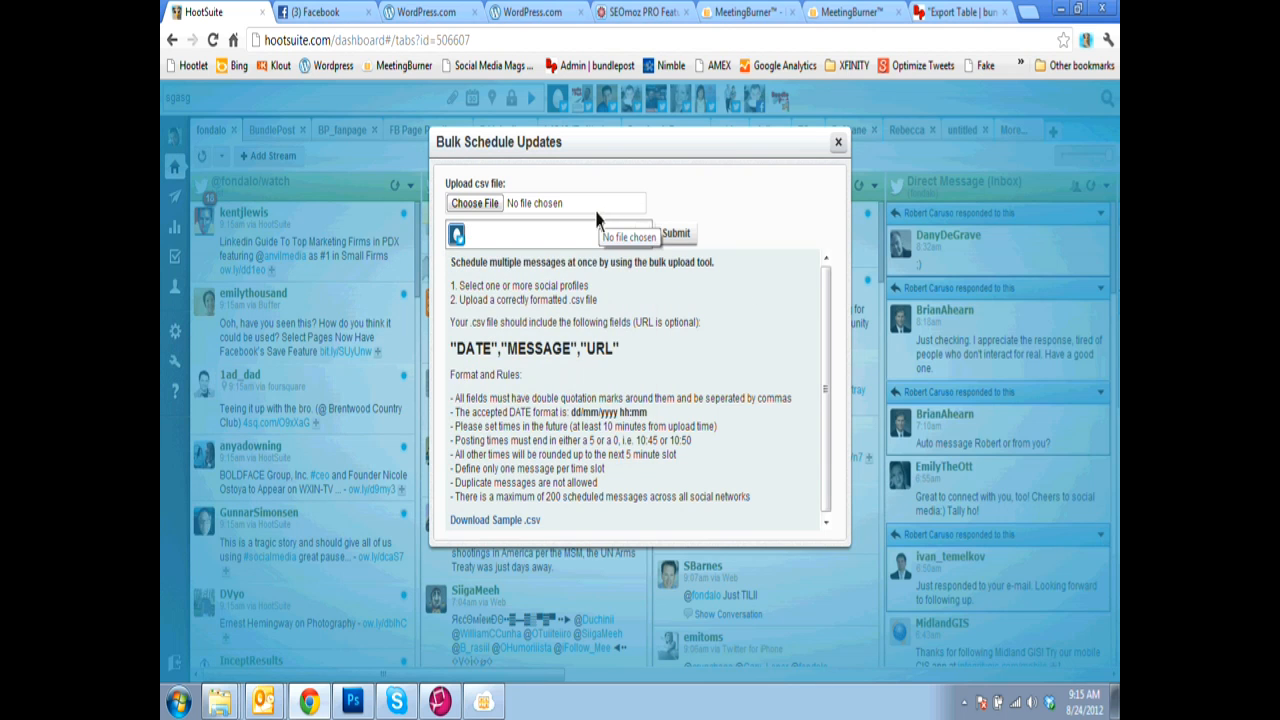
Step: Choose the saved "_Twitter8-24" CSV from the Demo folder as the upload file and close the bulk scheduler without submitting
left_click(597, 212)
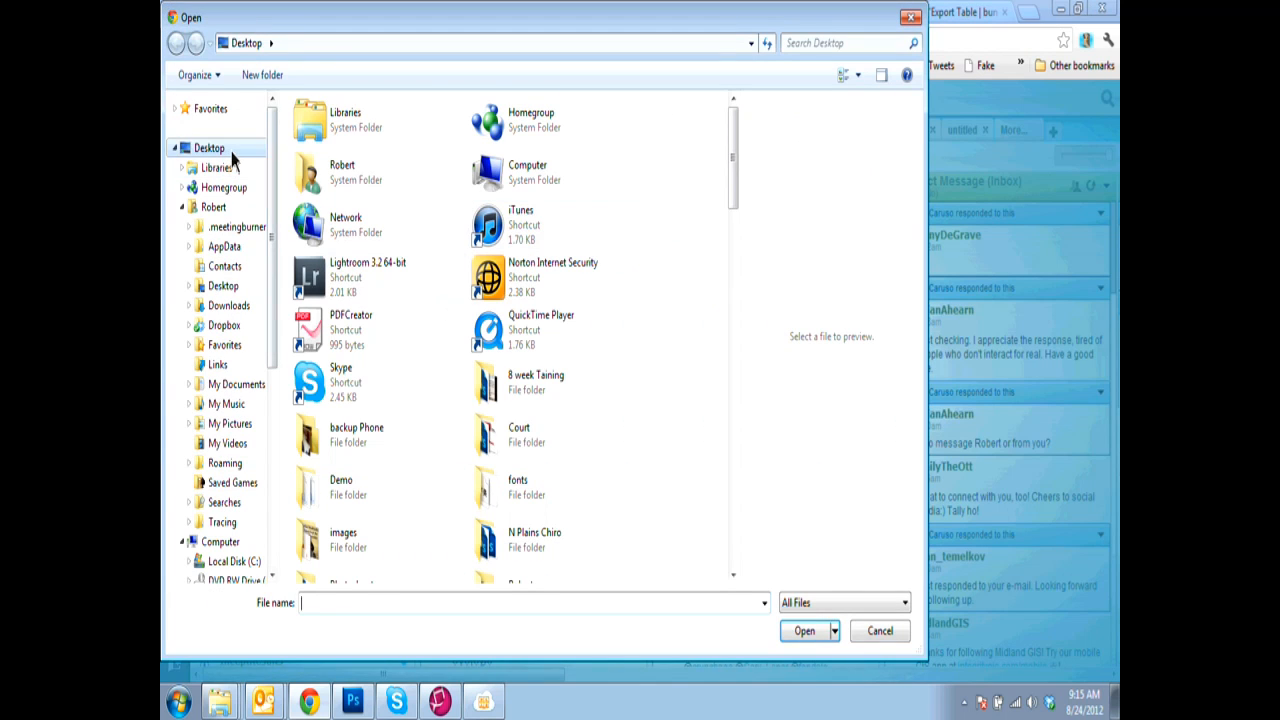
left_click(340, 490)
key("Return")
left_click(361, 605)
type("rob")
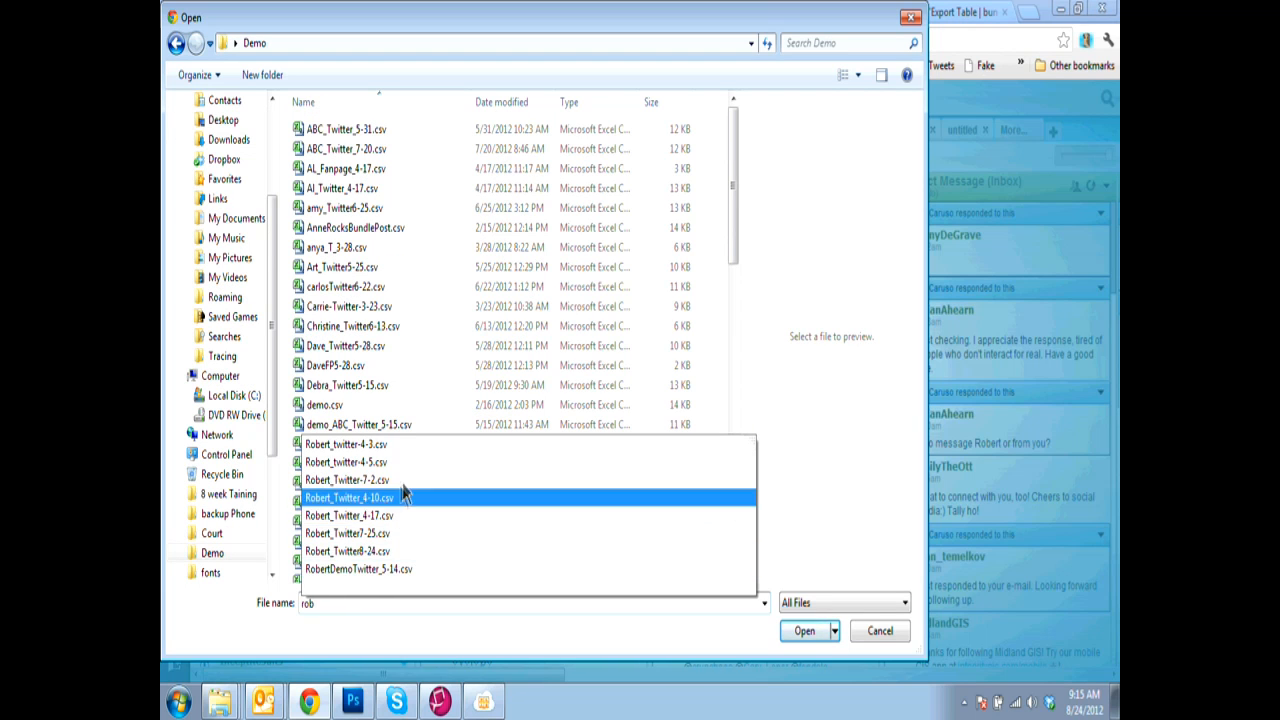
left_click(420, 552)
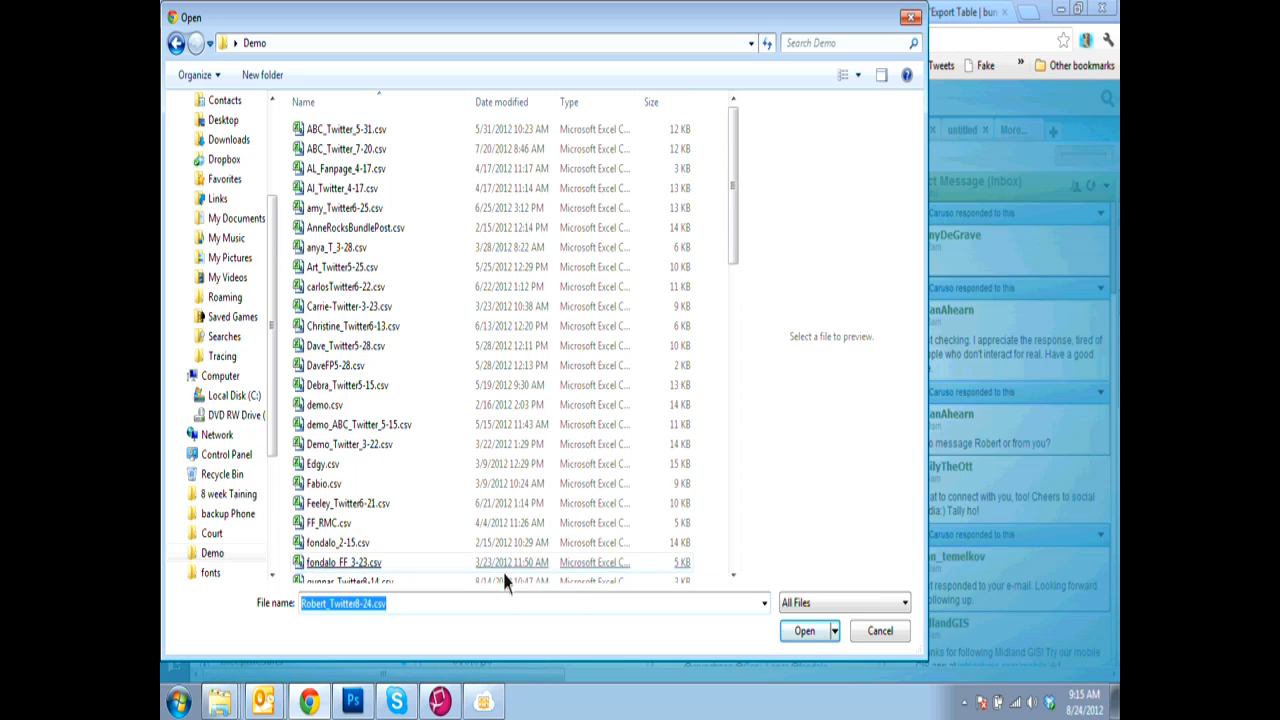
left_click(806, 634)
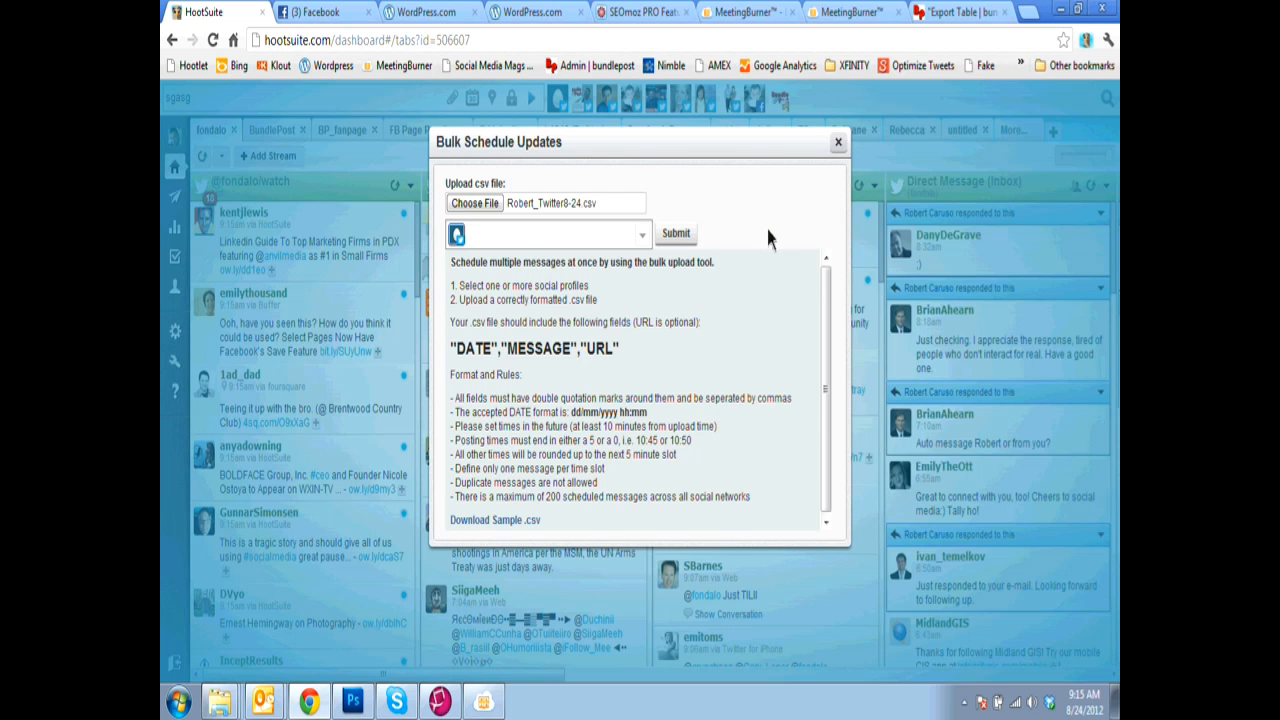
left_click(838, 142)
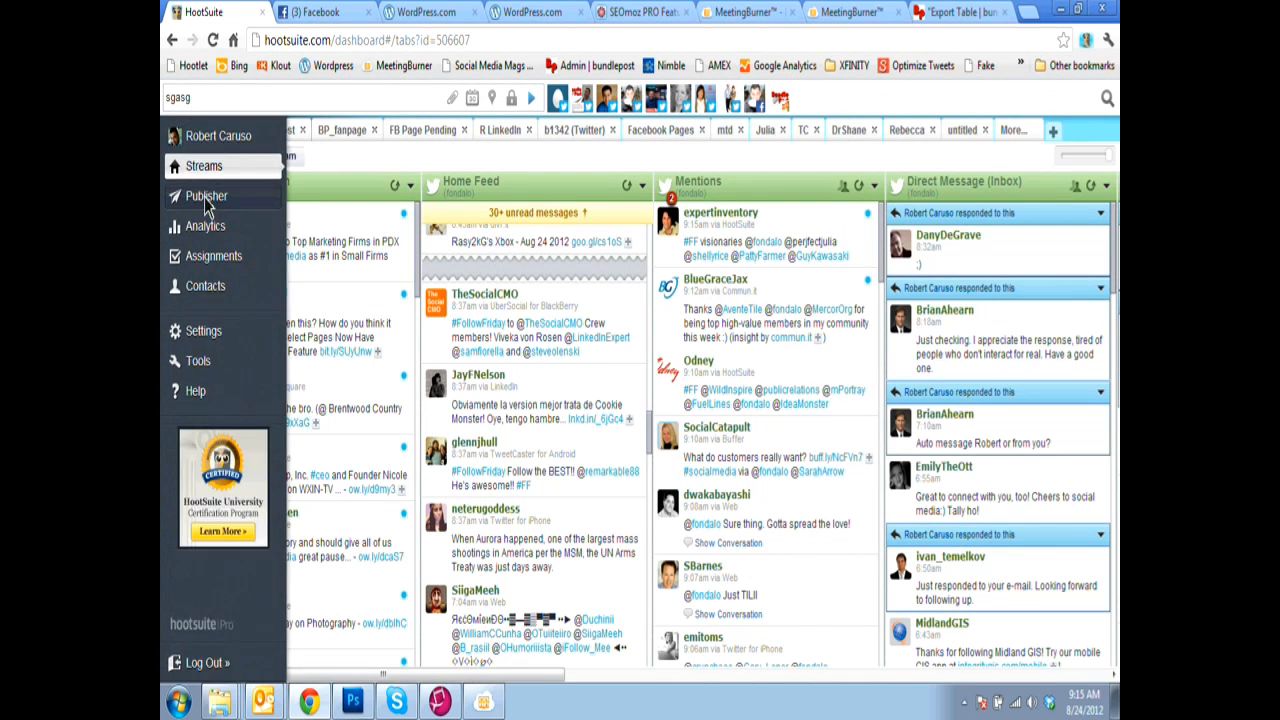
Step: View the scheduled messages in the Publisher filtered by one Twitter profile, and return through Streams to the BundlePost export table
left_click(207, 199)
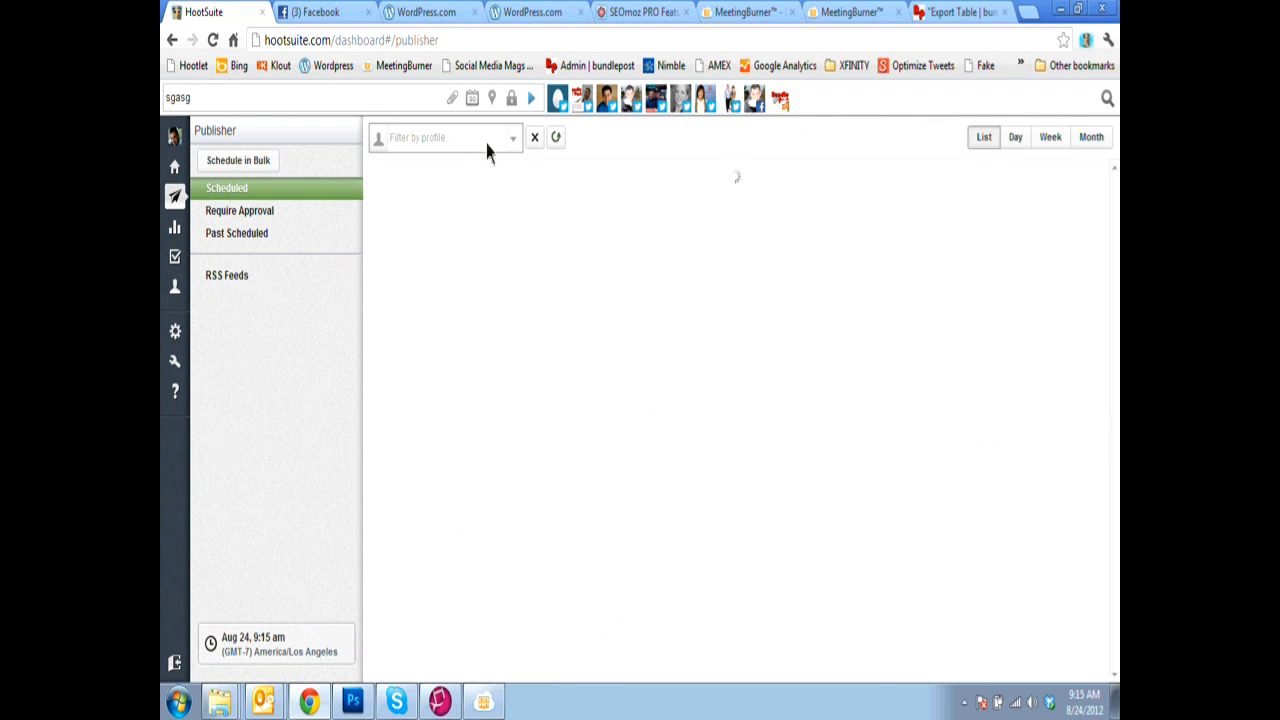
left_click(487, 152)
left_click(455, 242)
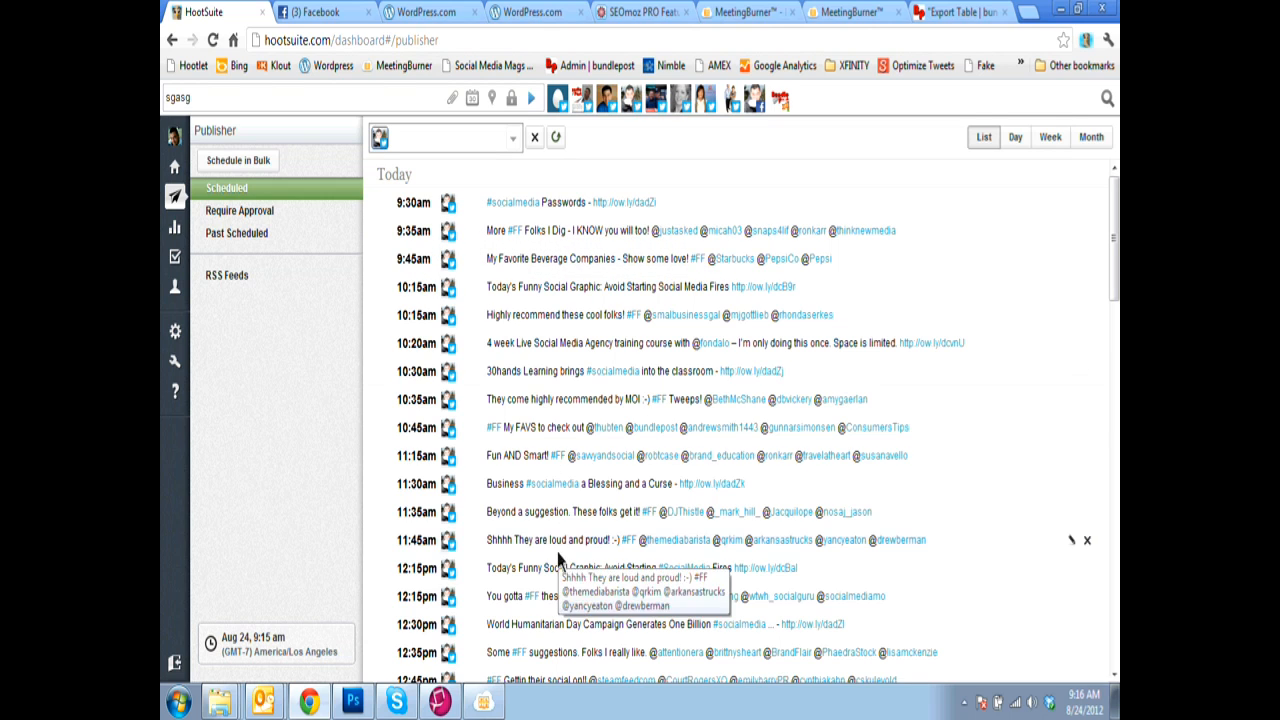
mouse_move(170, 178)
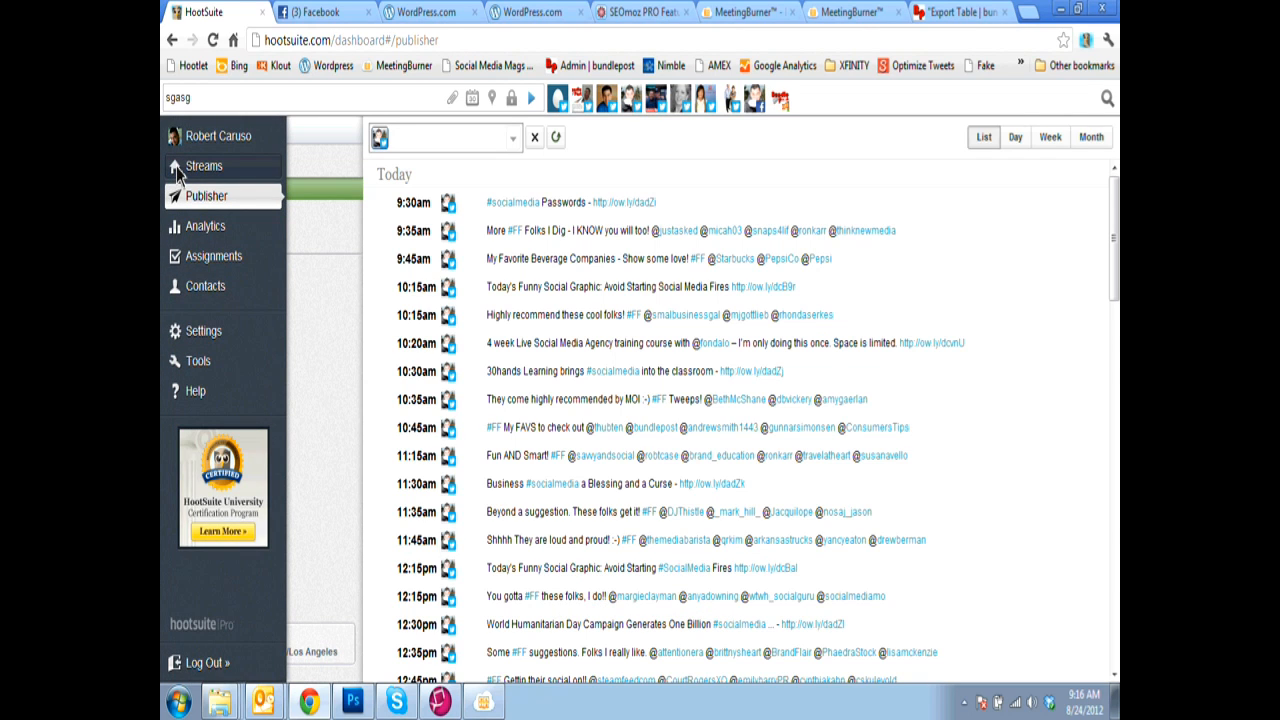
left_click(178, 170)
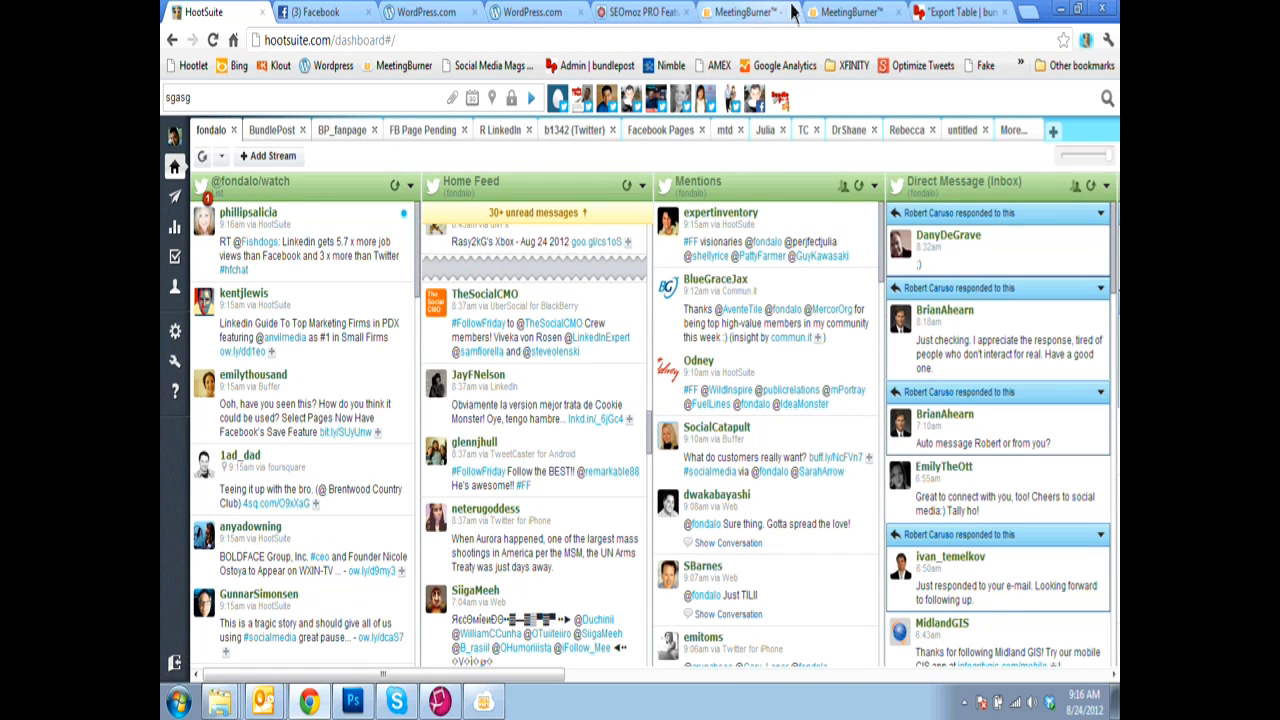
left_click(956, 12)
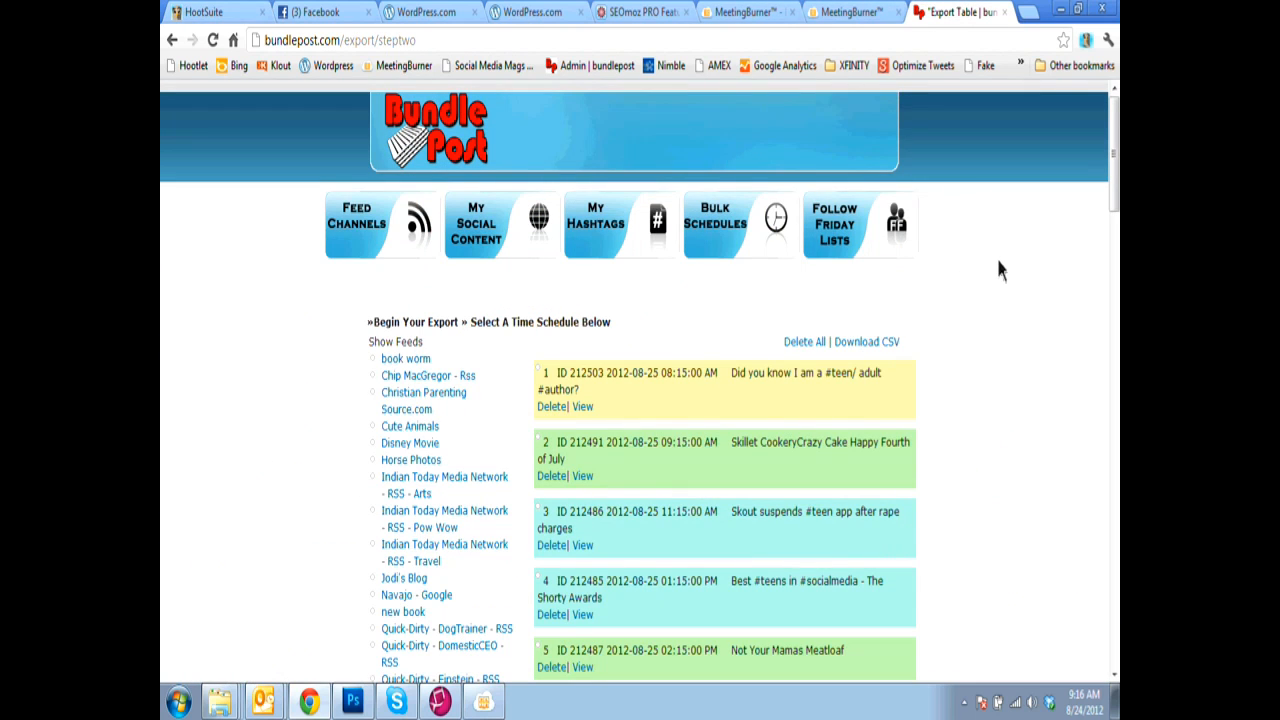